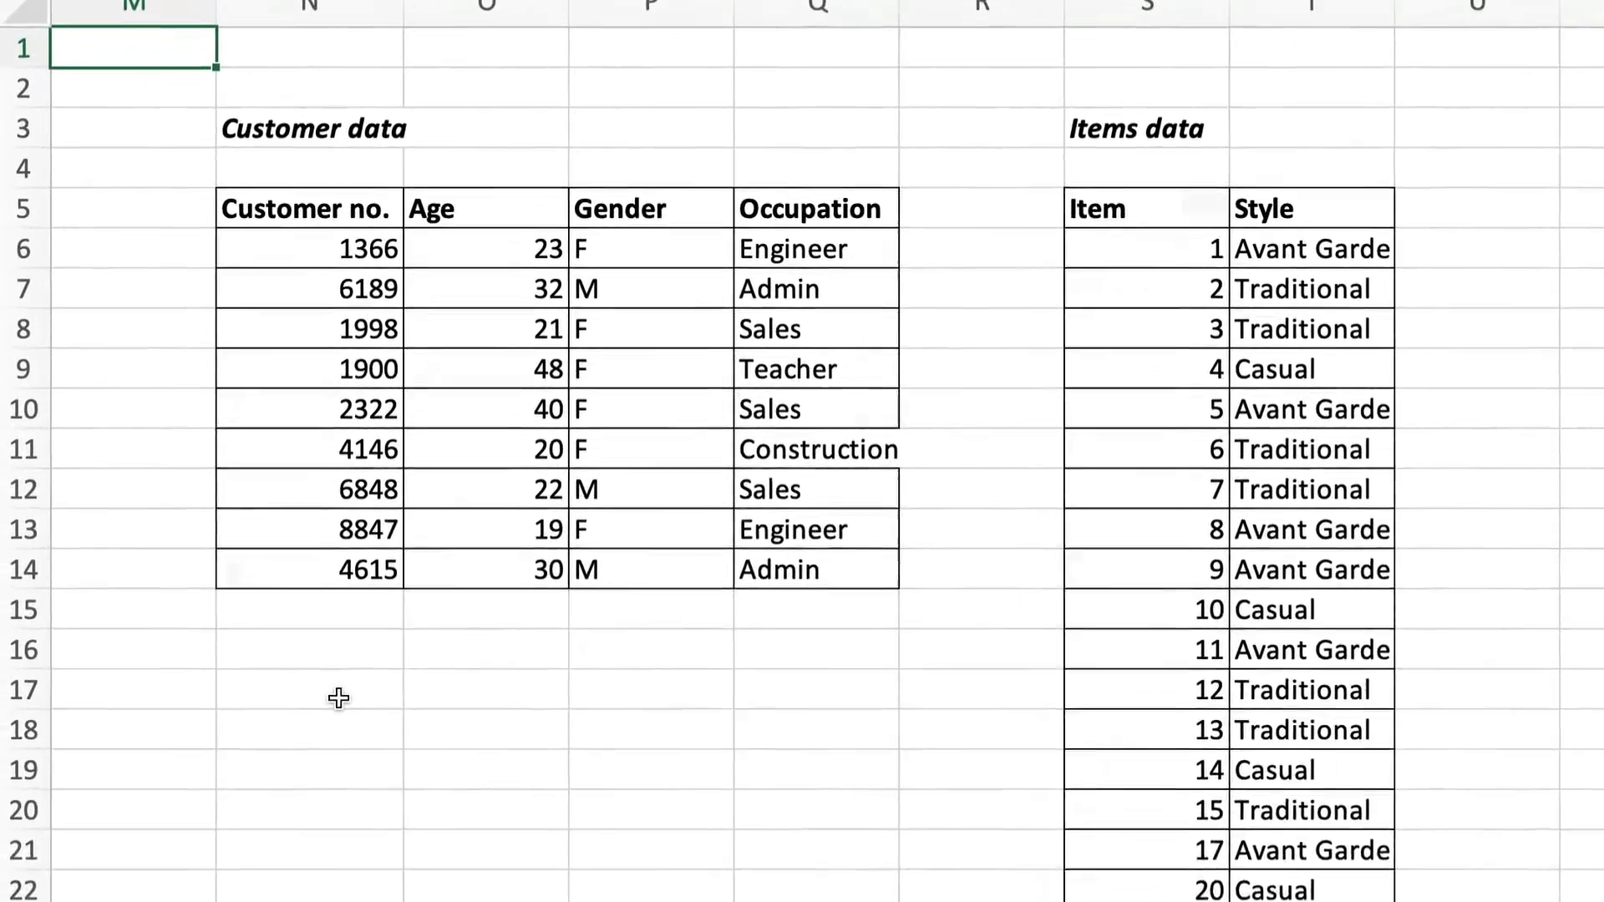
# - Enter one of the listed customer numbers in cell N17, below the Customer data table
pyautogui.click(215, 601)
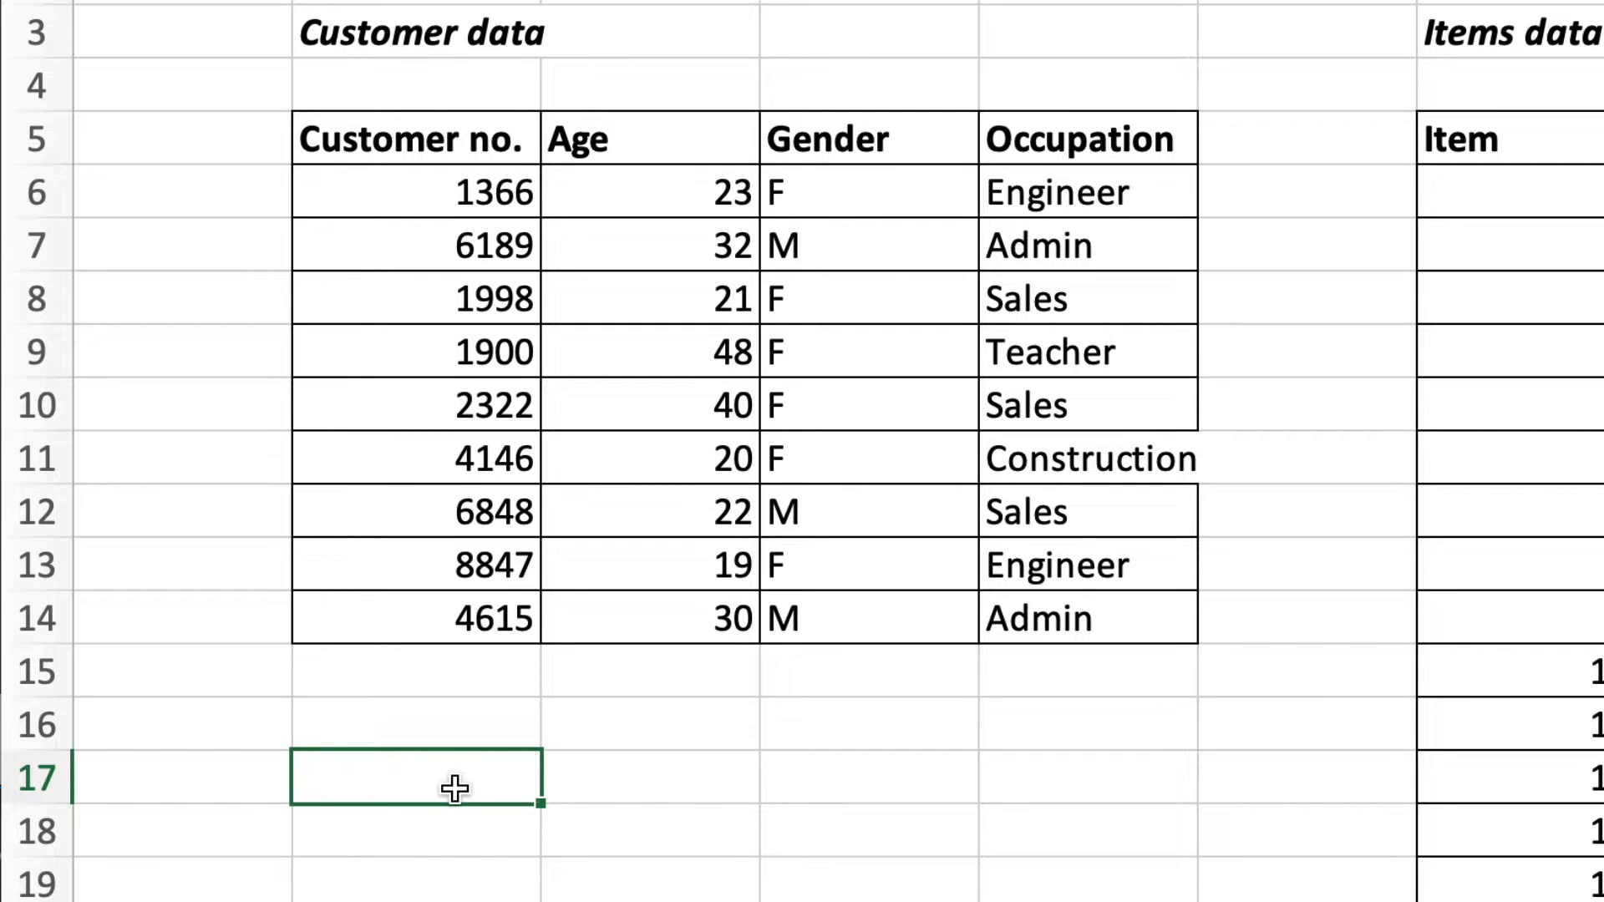
pyautogui.write('6848')
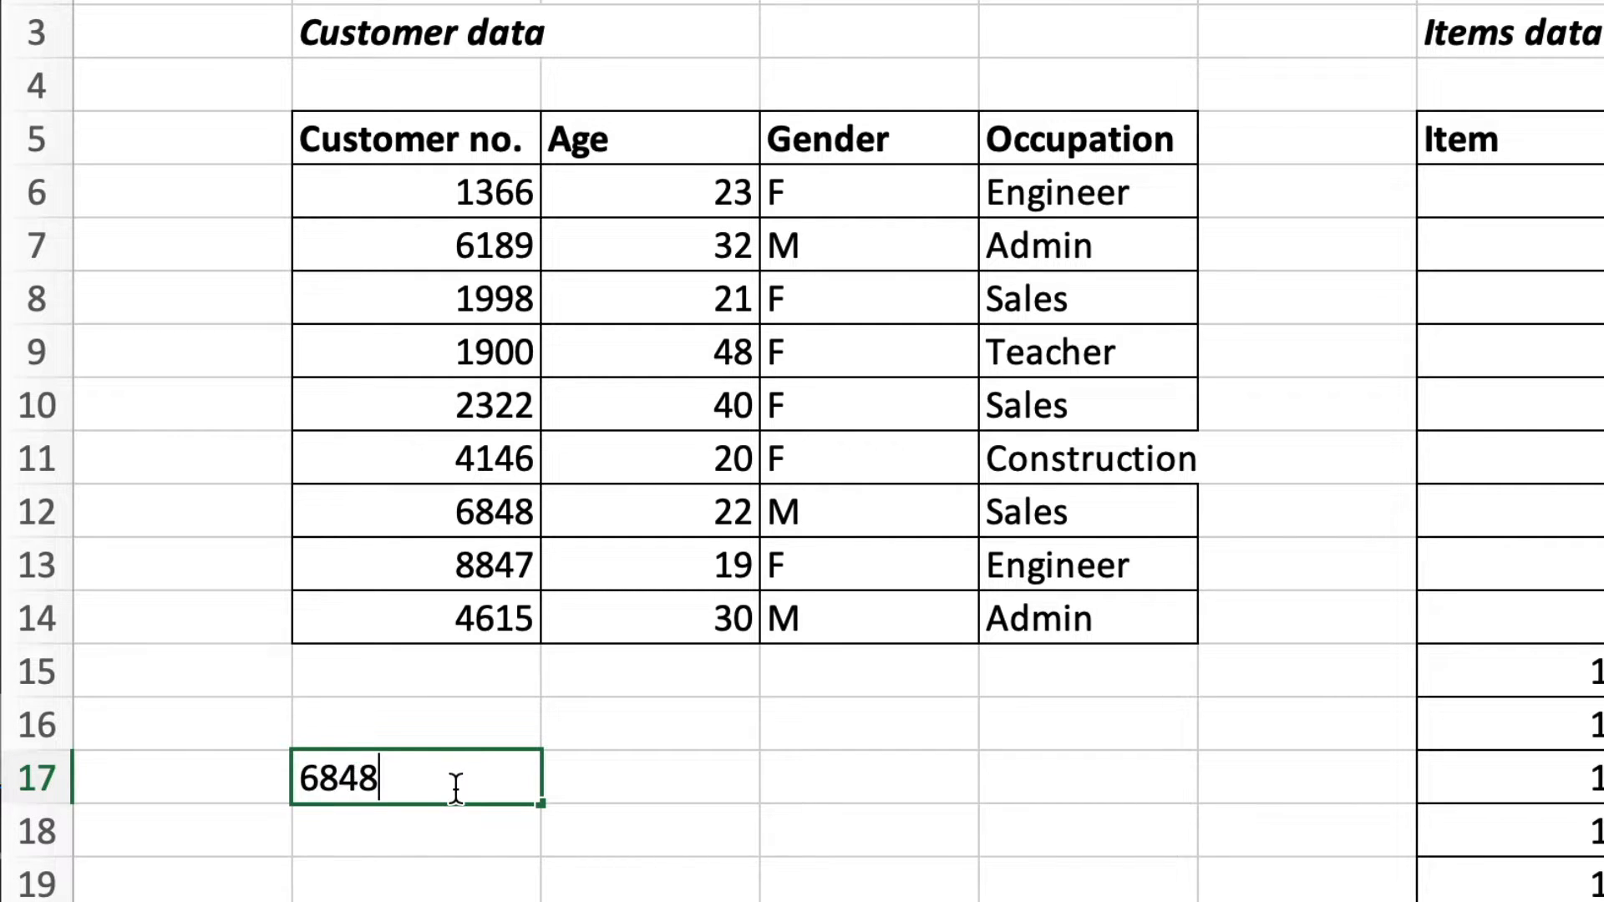
pyautogui.press('Return')
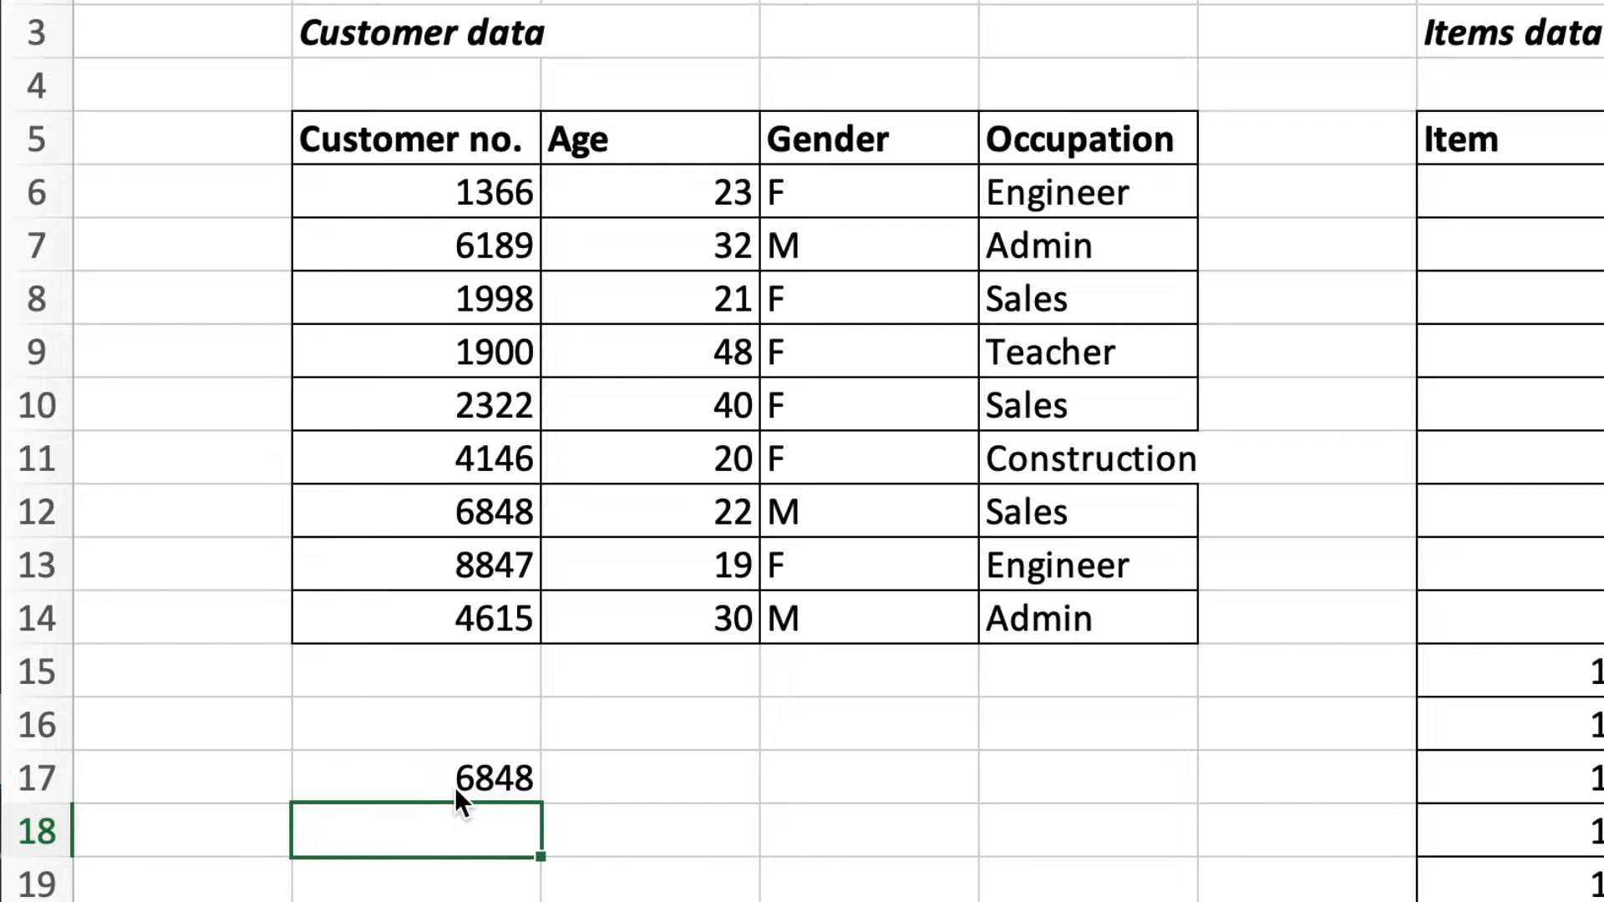
# - Start a VLOOKUP formula in N18 that uses cell N17 as the lookup value
pyautogui.write('=')
pyautogui.write('vl')
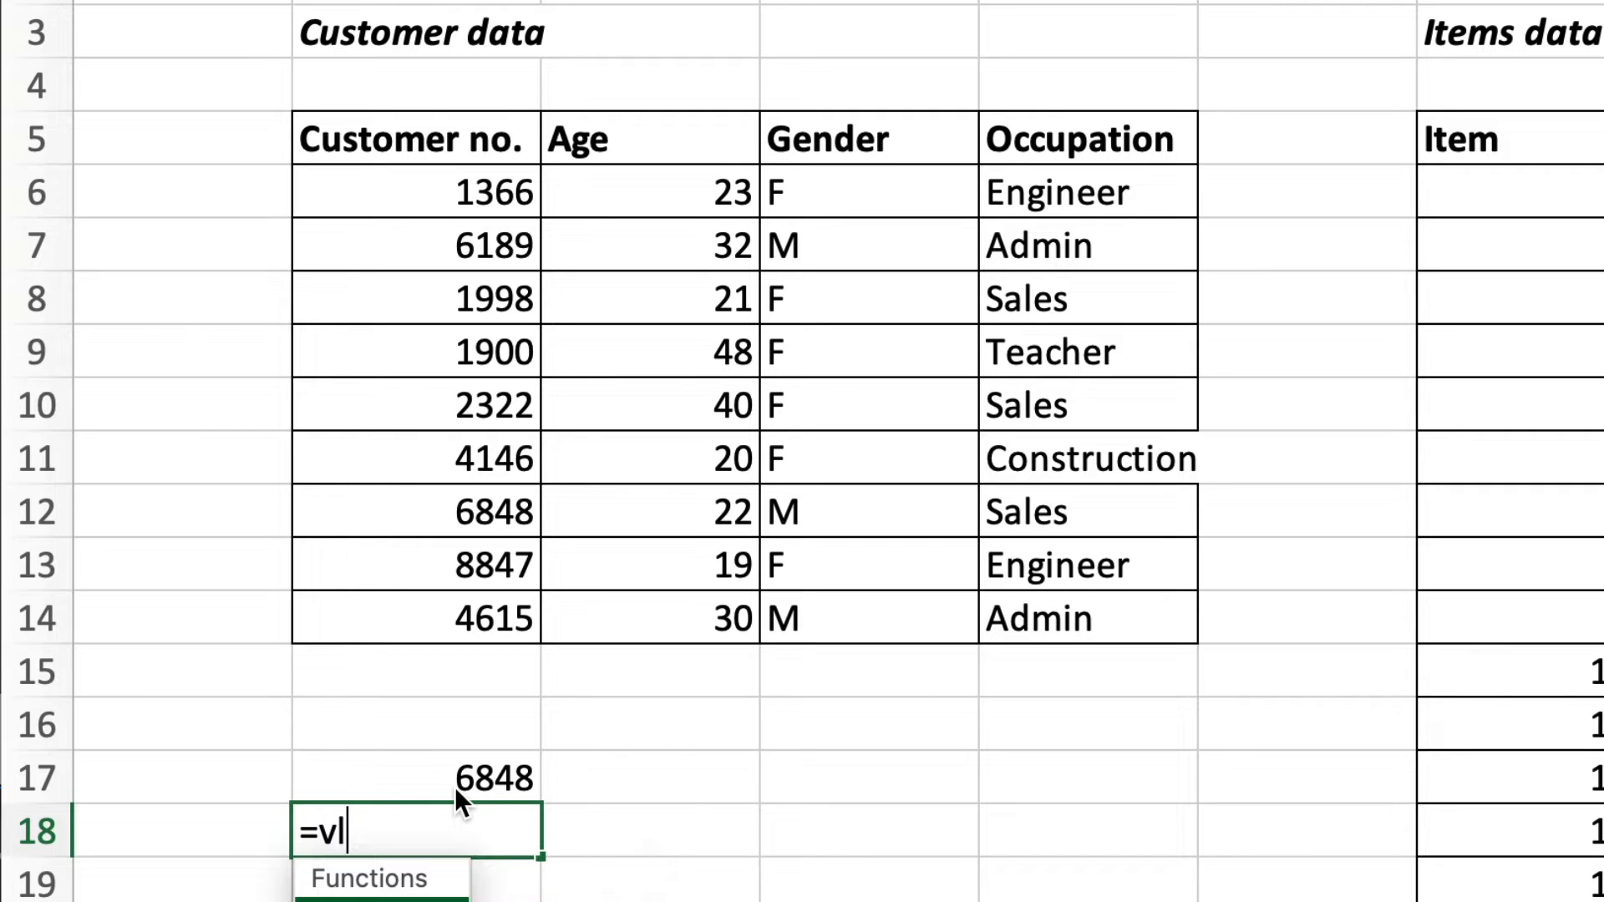
pyautogui.write('ooku')
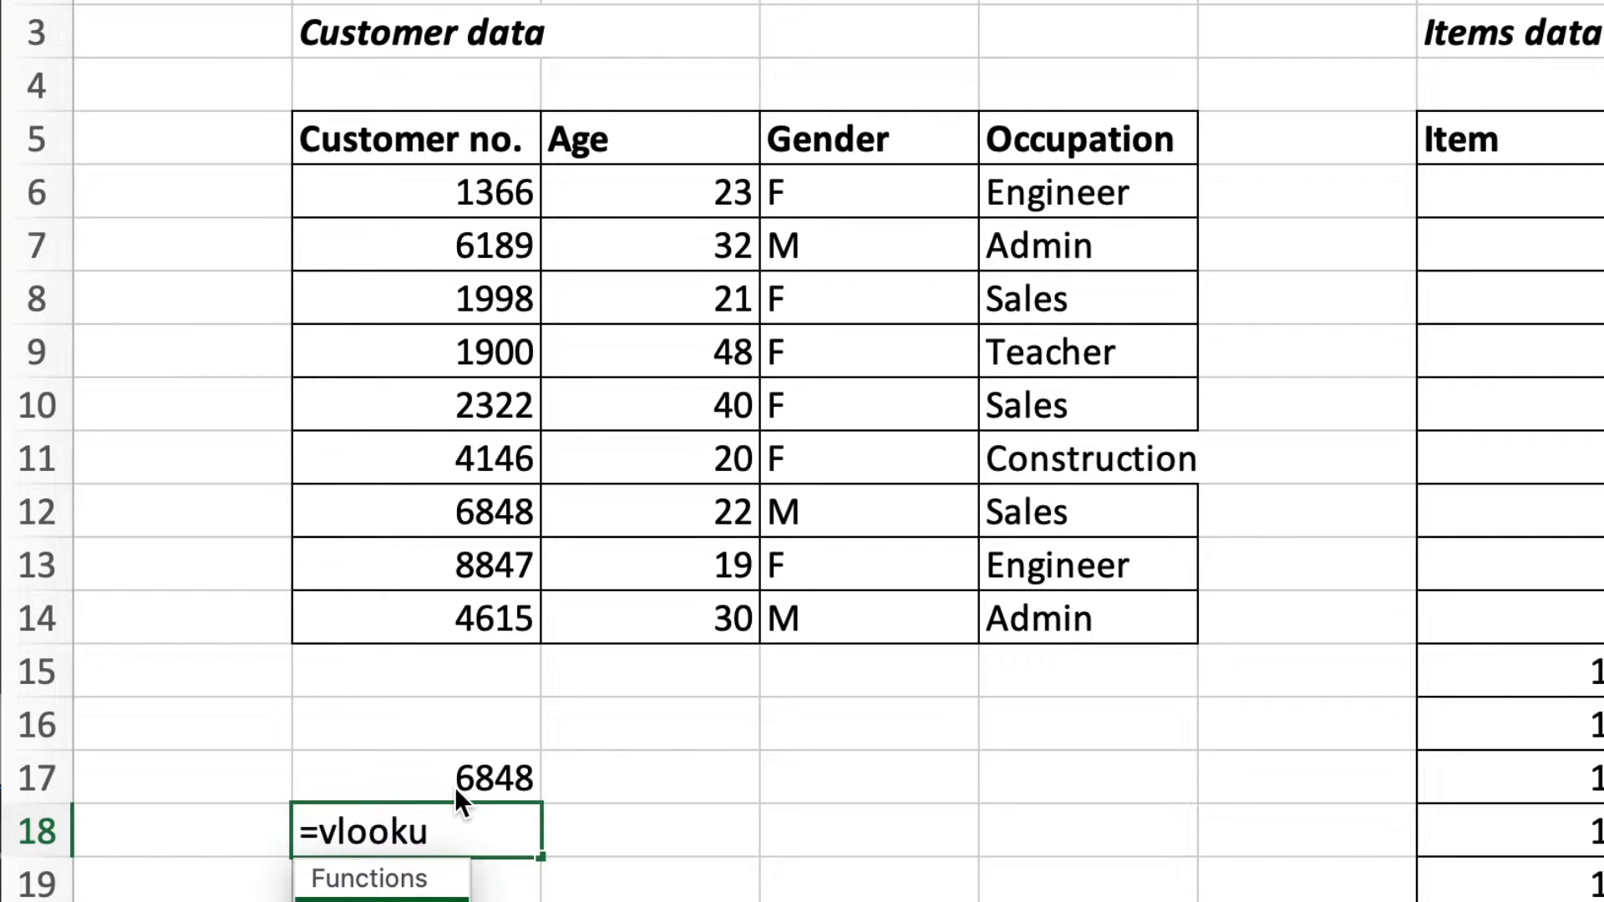
pyautogui.write('p')
pyautogui.write('(')
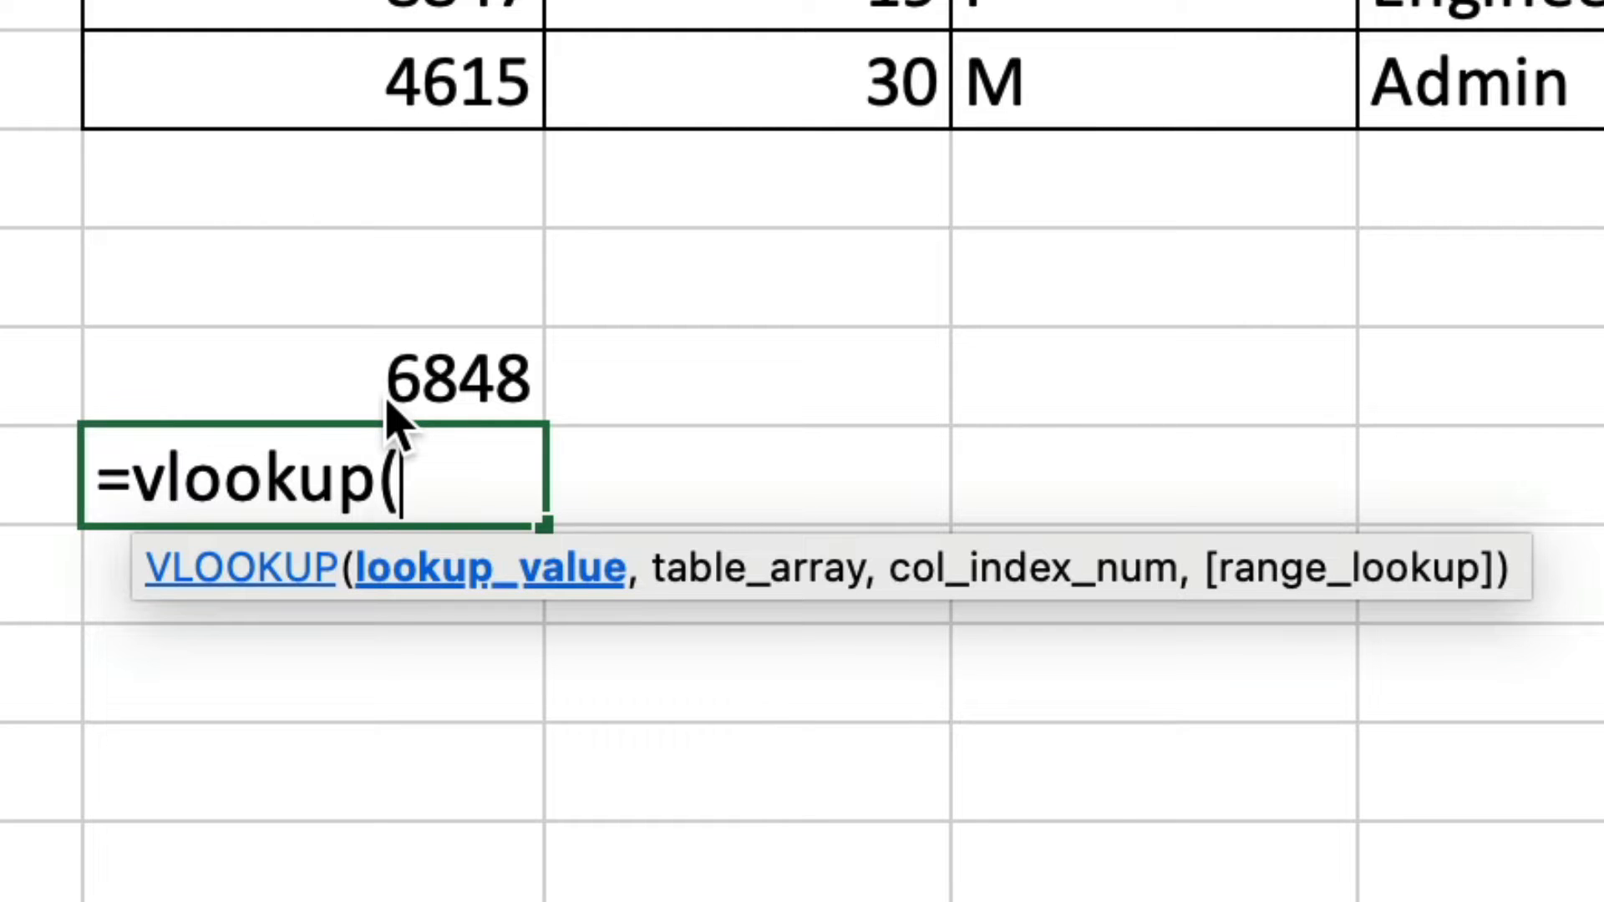
pyautogui.click(423, 371)
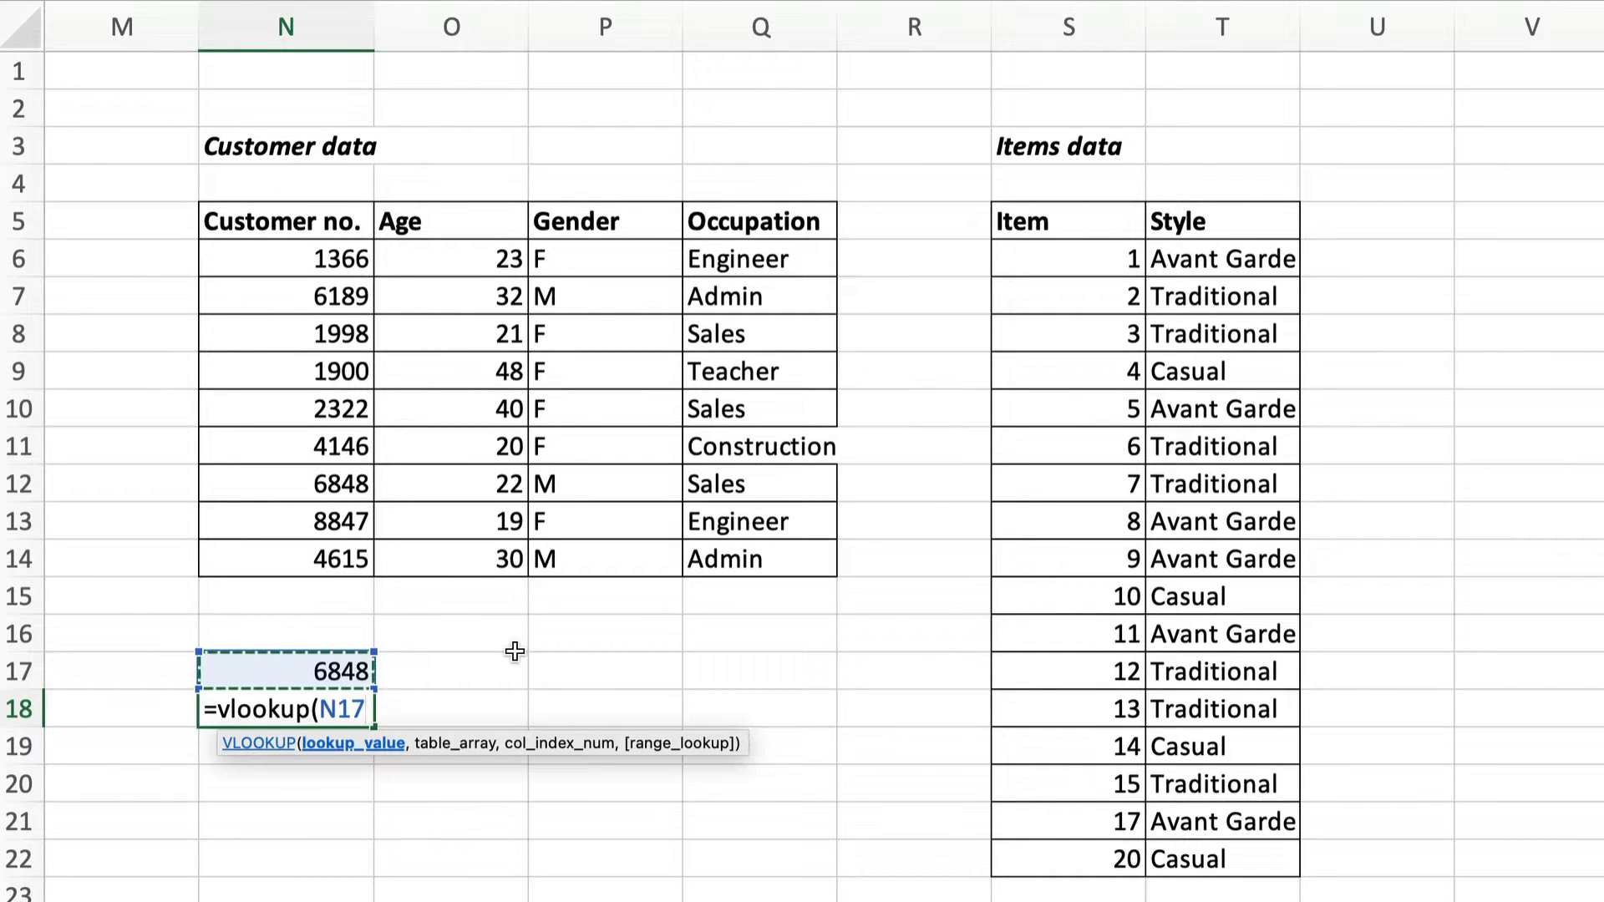
pyautogui.write(',')
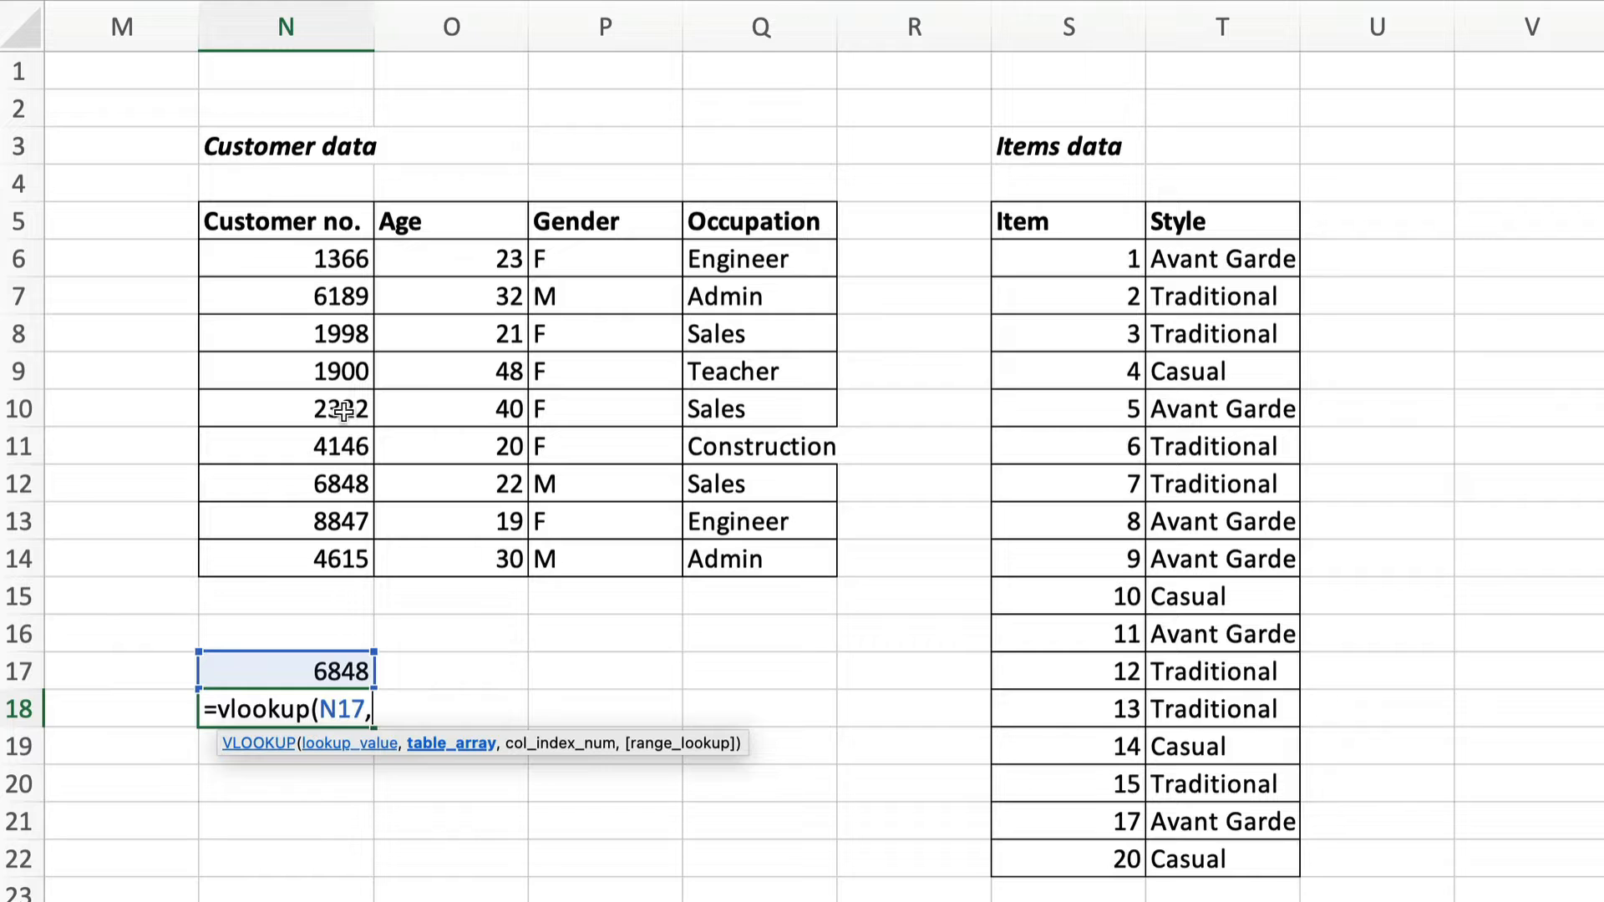
# - Complete the N18 lookup with table array N6:Q14, column index 4 and FALSE for an exact match
pyautogui.click(233, 255)
pyautogui.moveTo(234, 256); pyautogui.dragTo(747, 557)
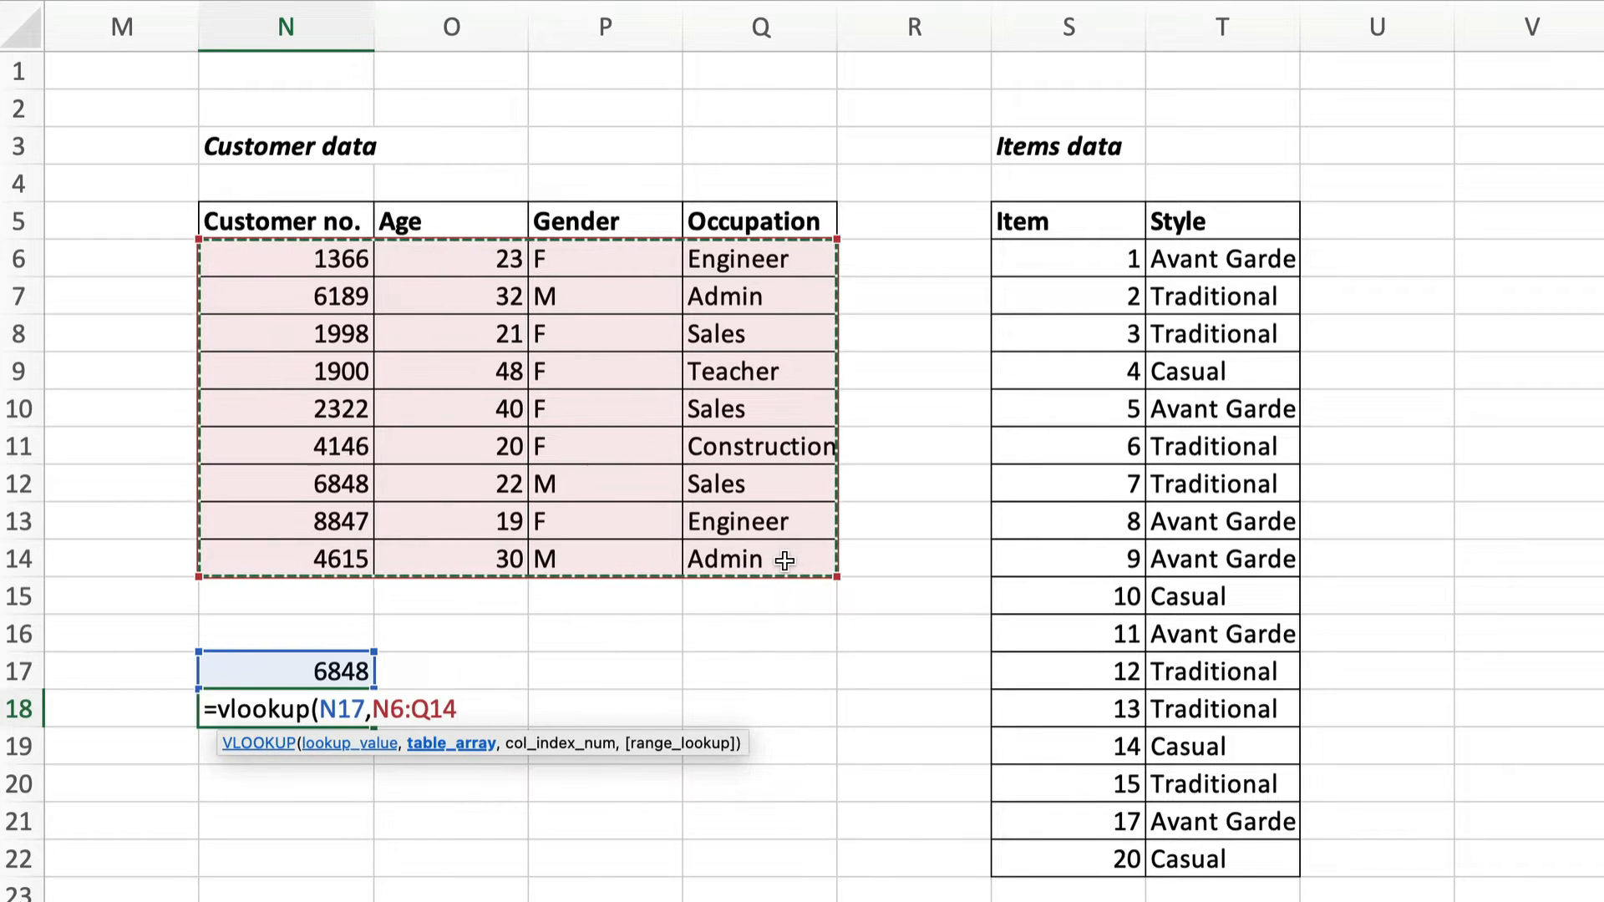
pyautogui.write(',4')
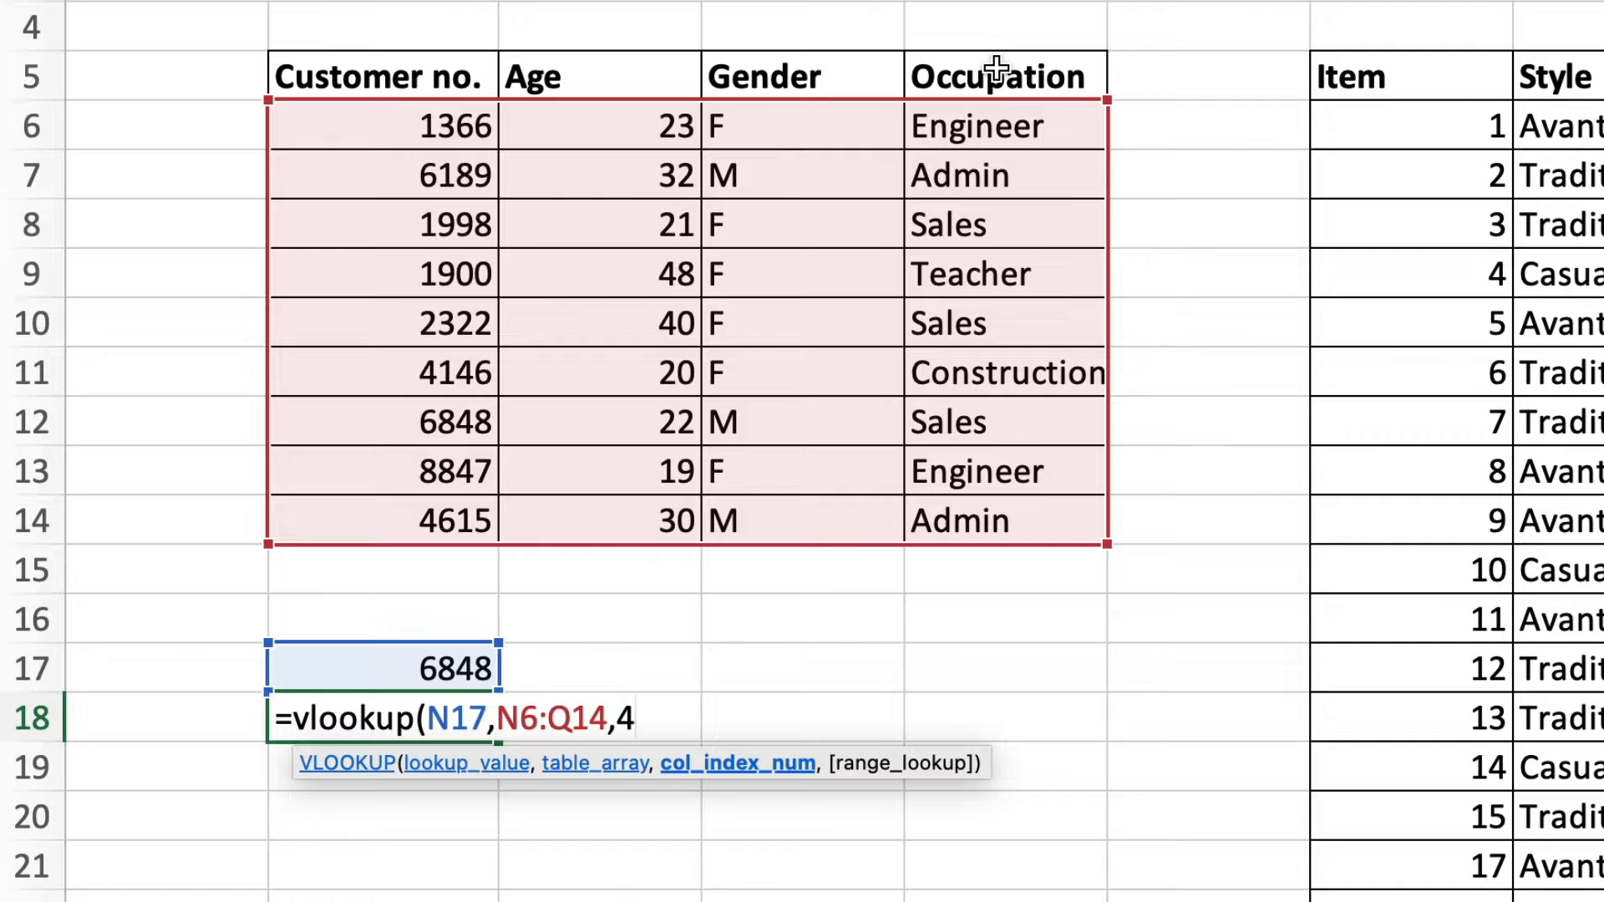
pyautogui.write(',')
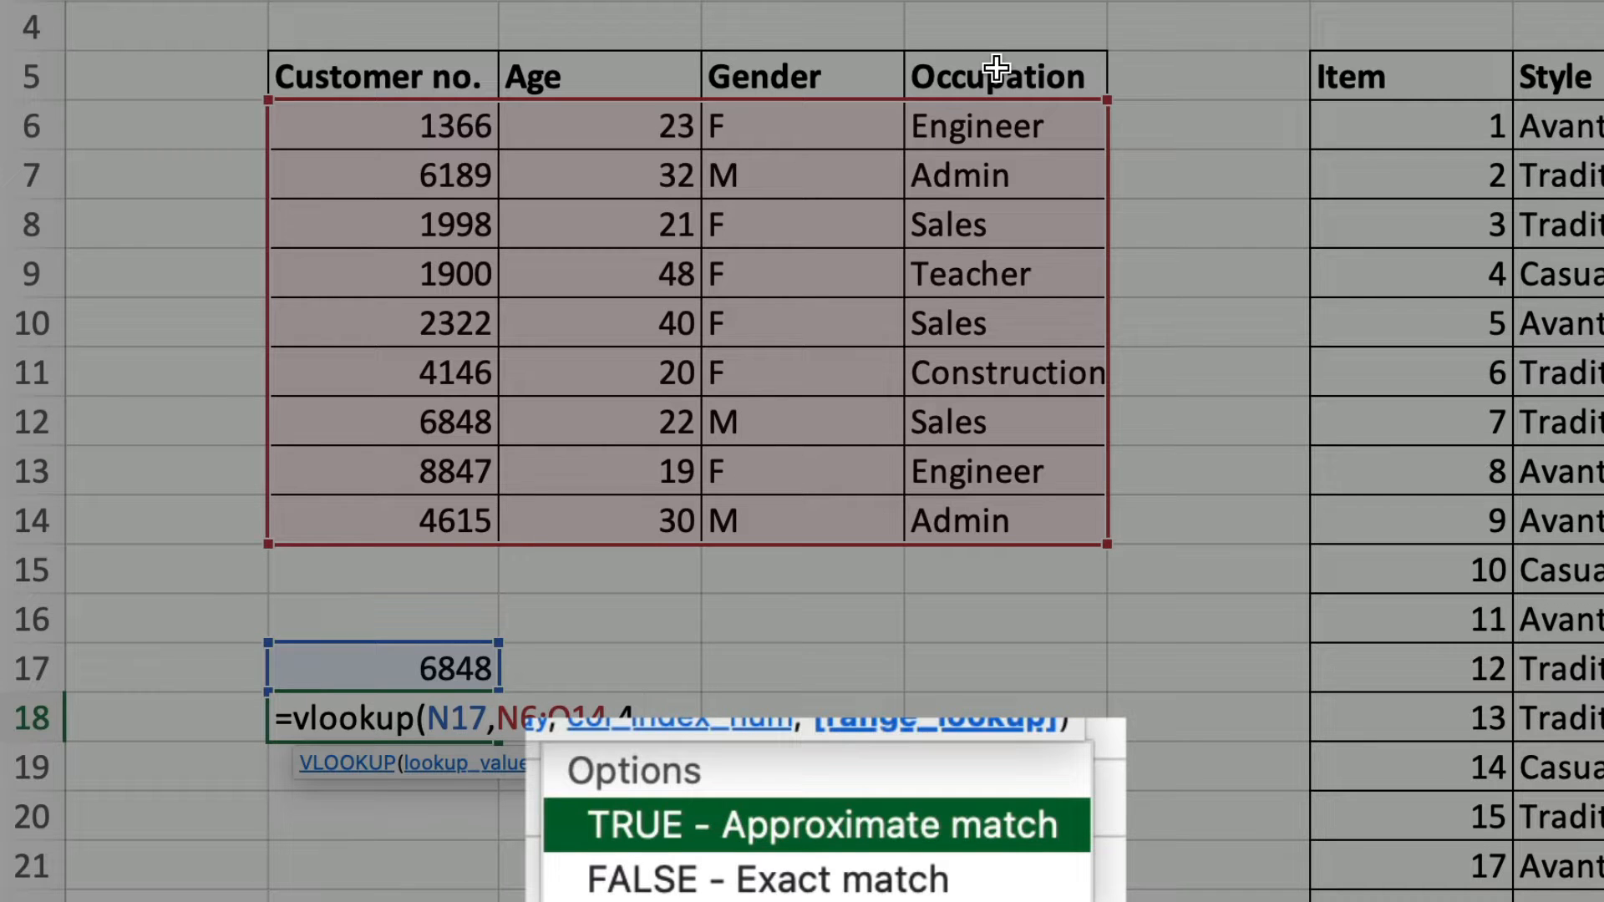
pyautogui.write(',')
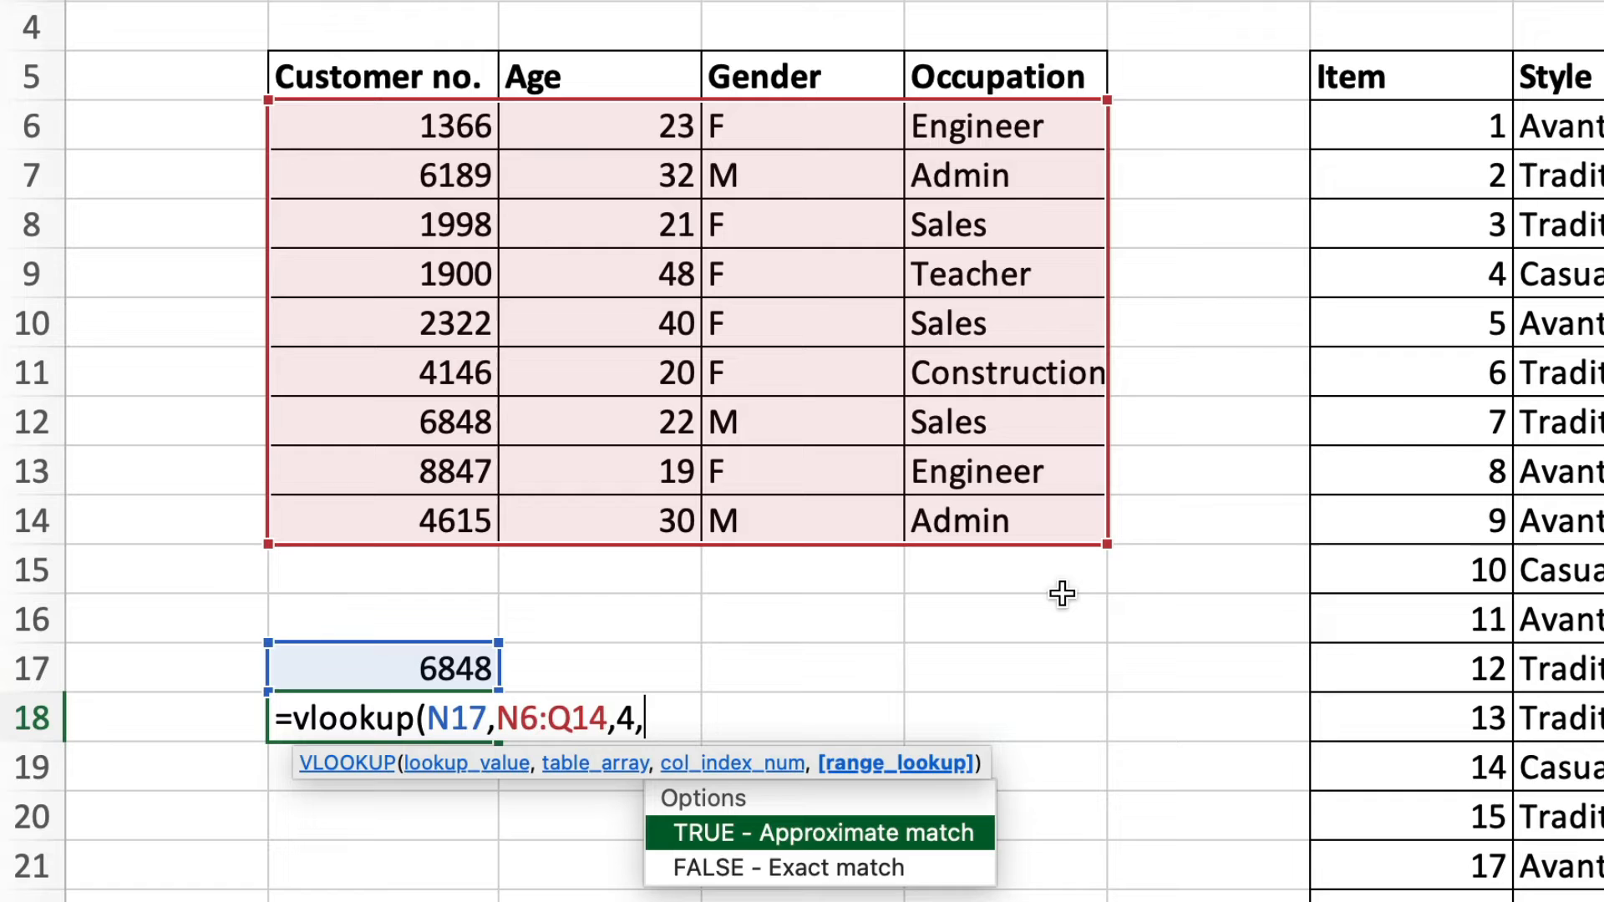
pyautogui.doubleClick(933, 865)
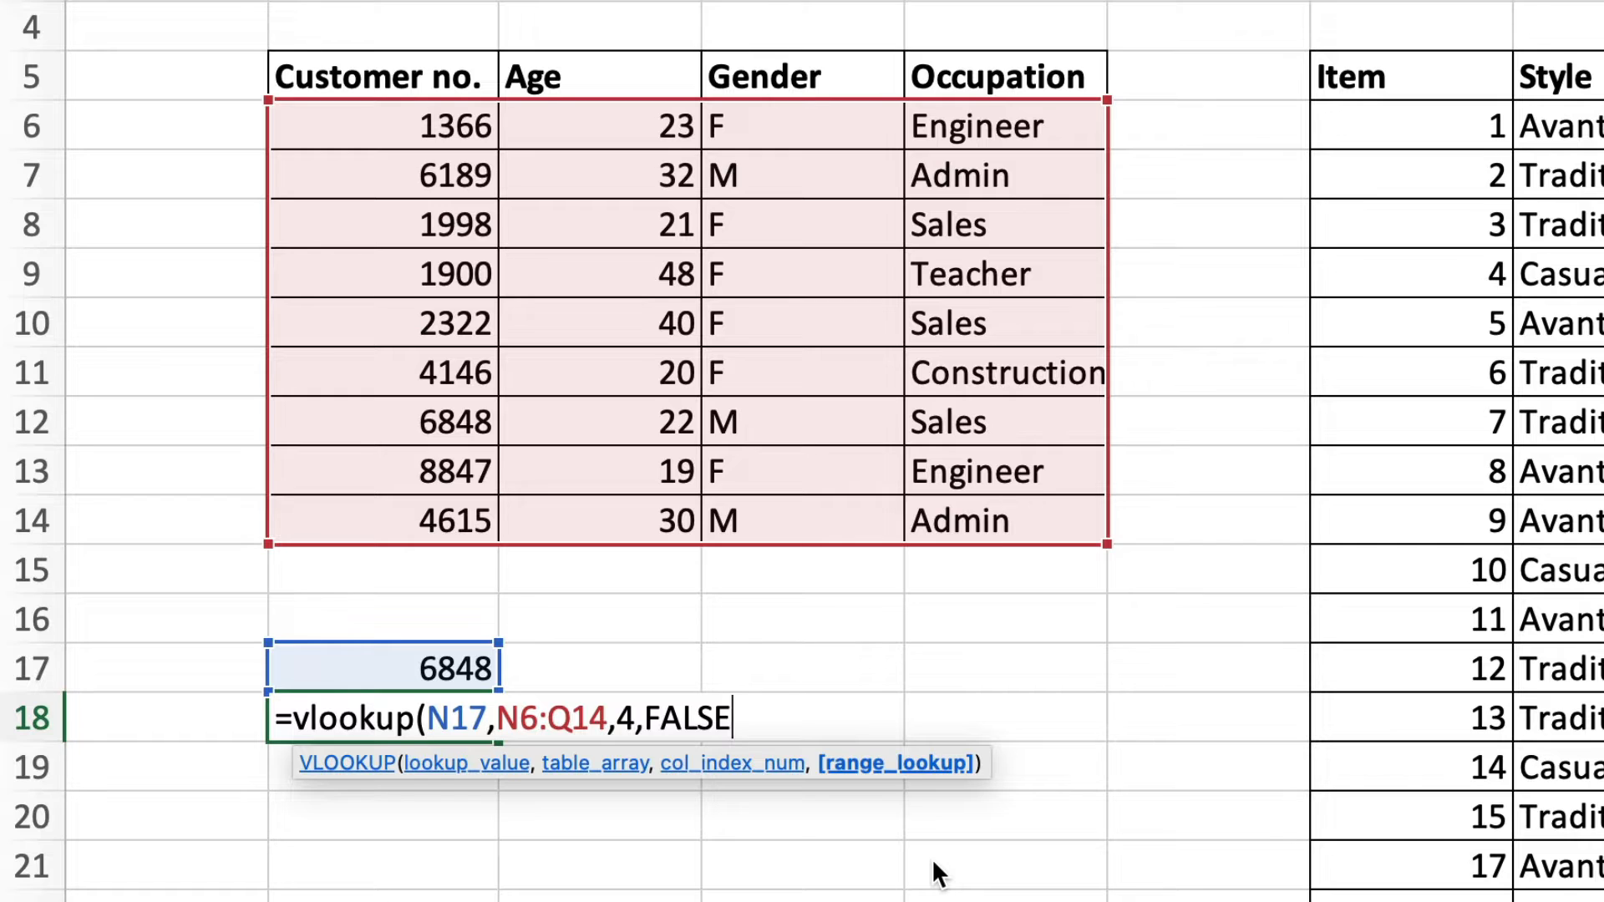
pyautogui.write(')')
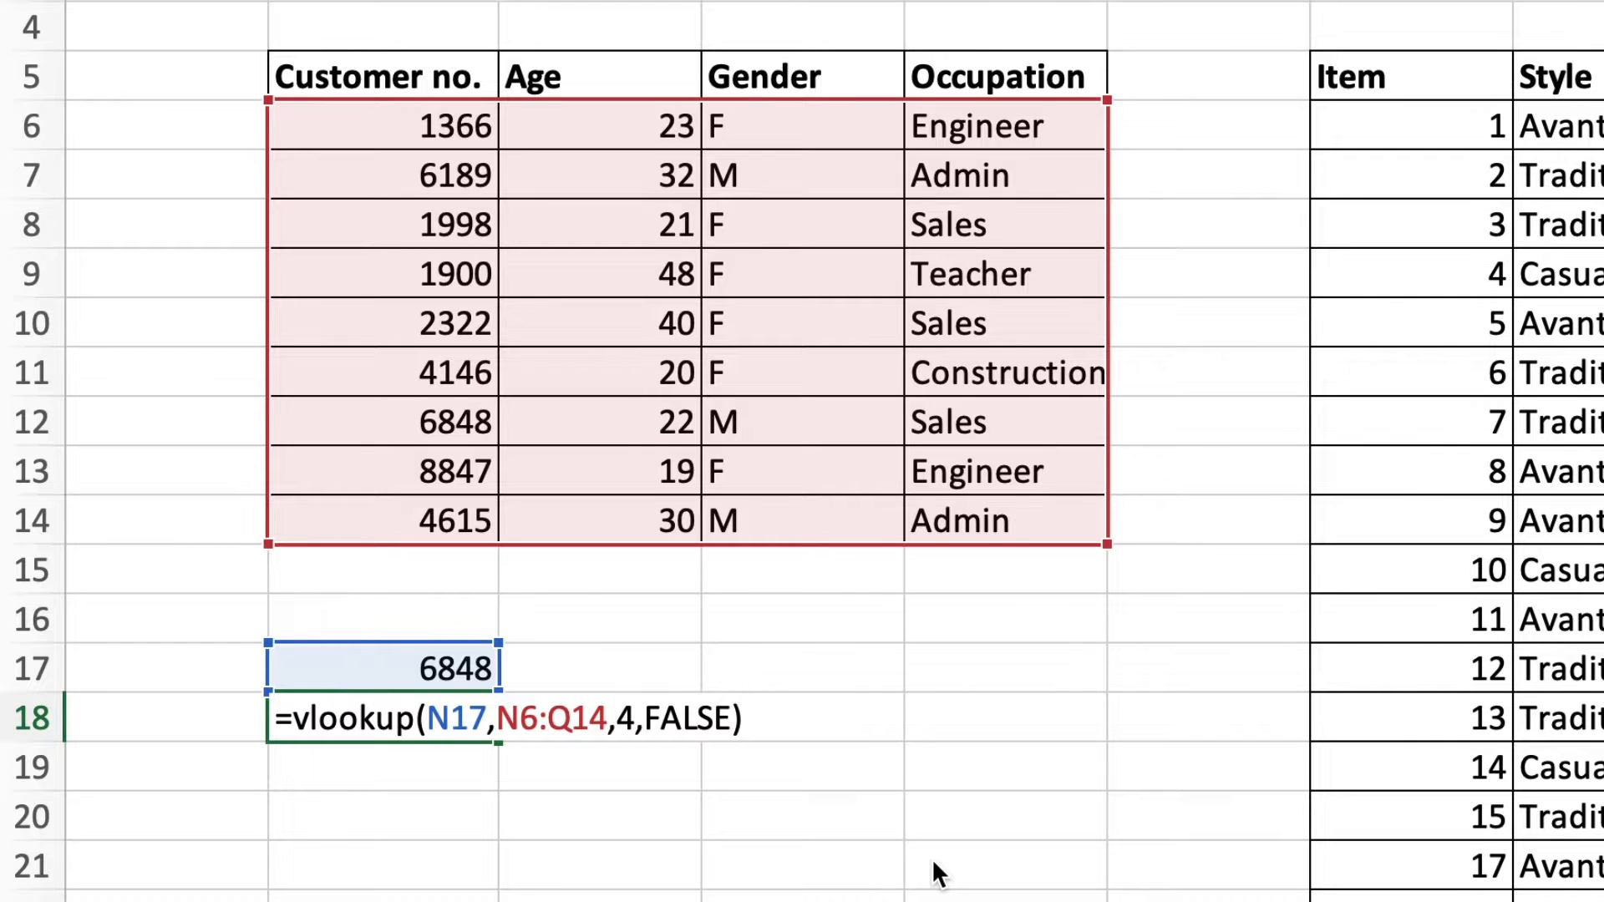
pyautogui.press('Return')
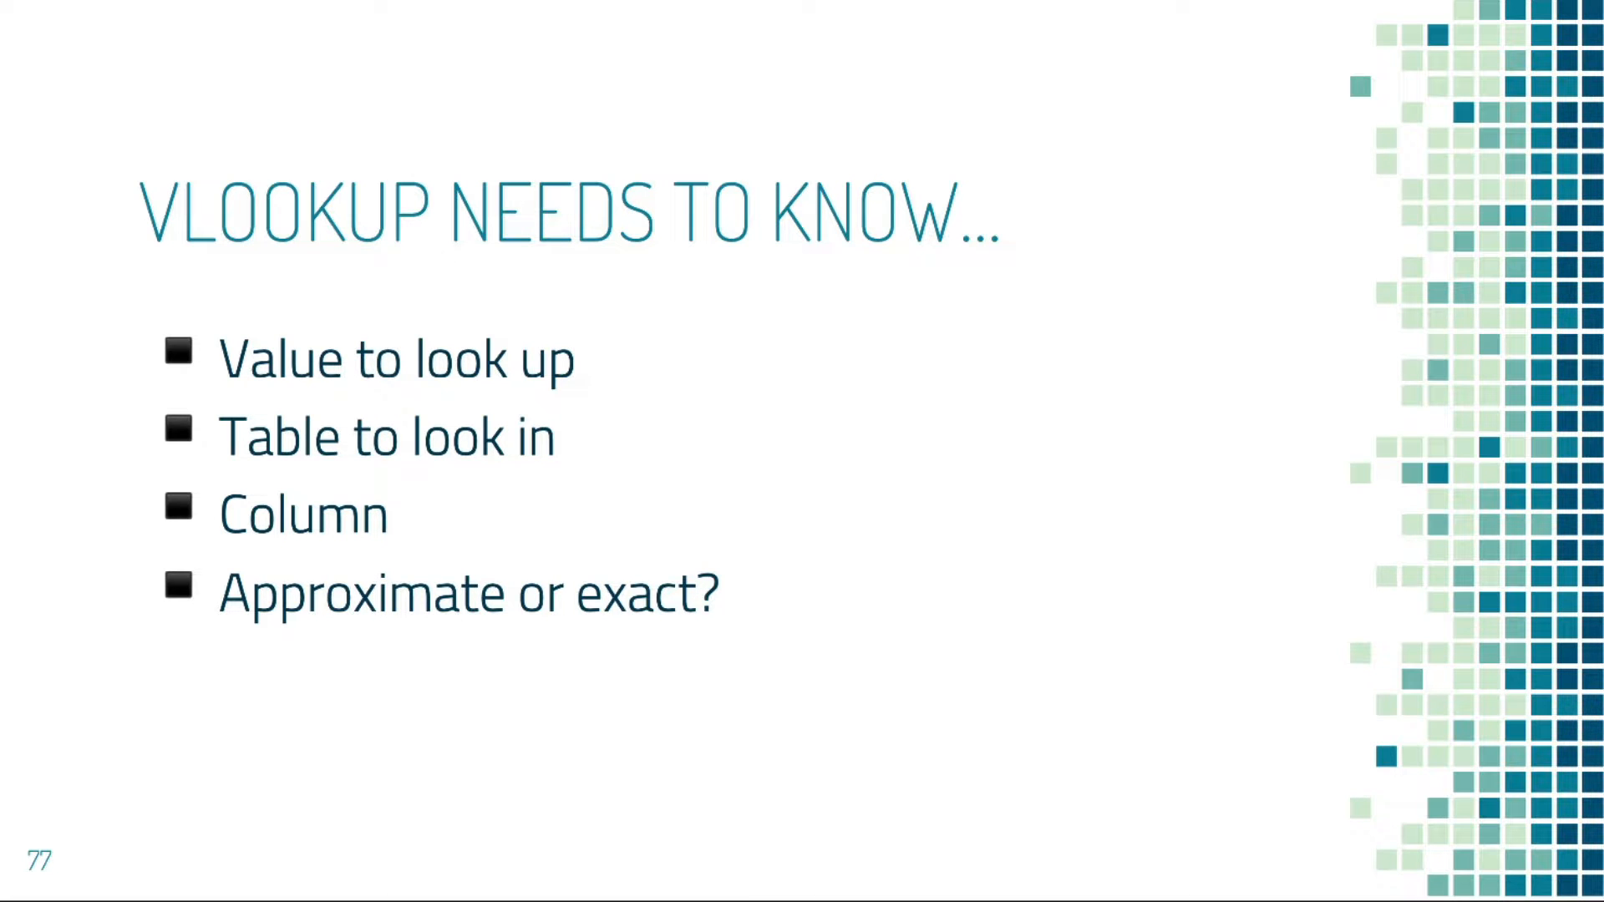
pyautogui.press('Right')
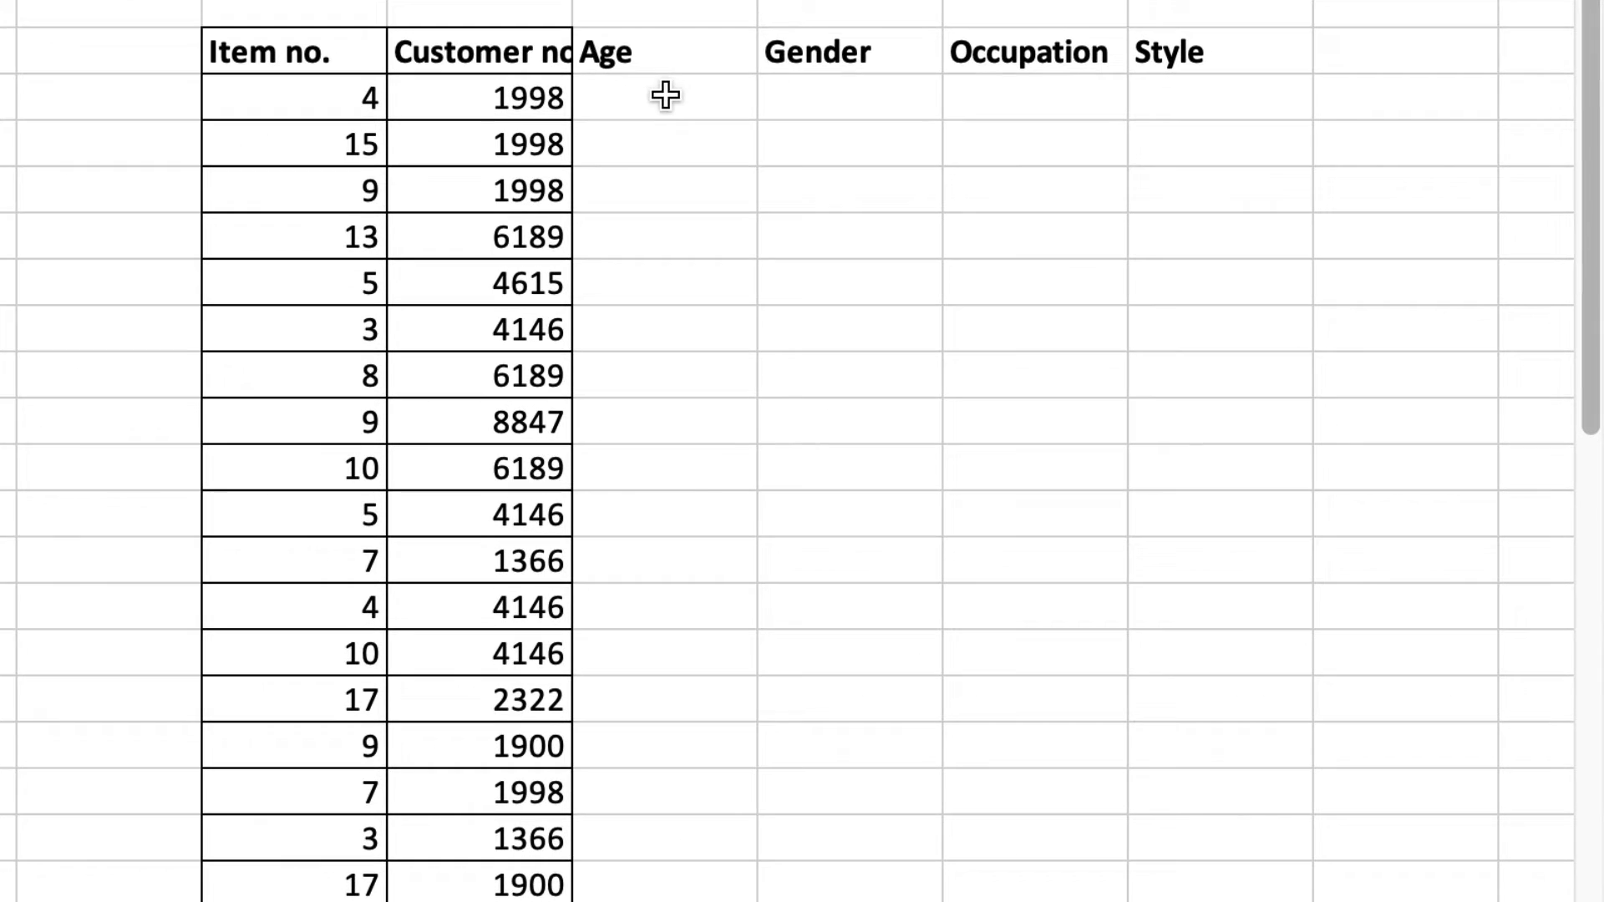
# - Start a VLOOKUP formula in M6, the first Age cell of Purchase data, with L6 as the lookup value
pyautogui.click(662, 95)
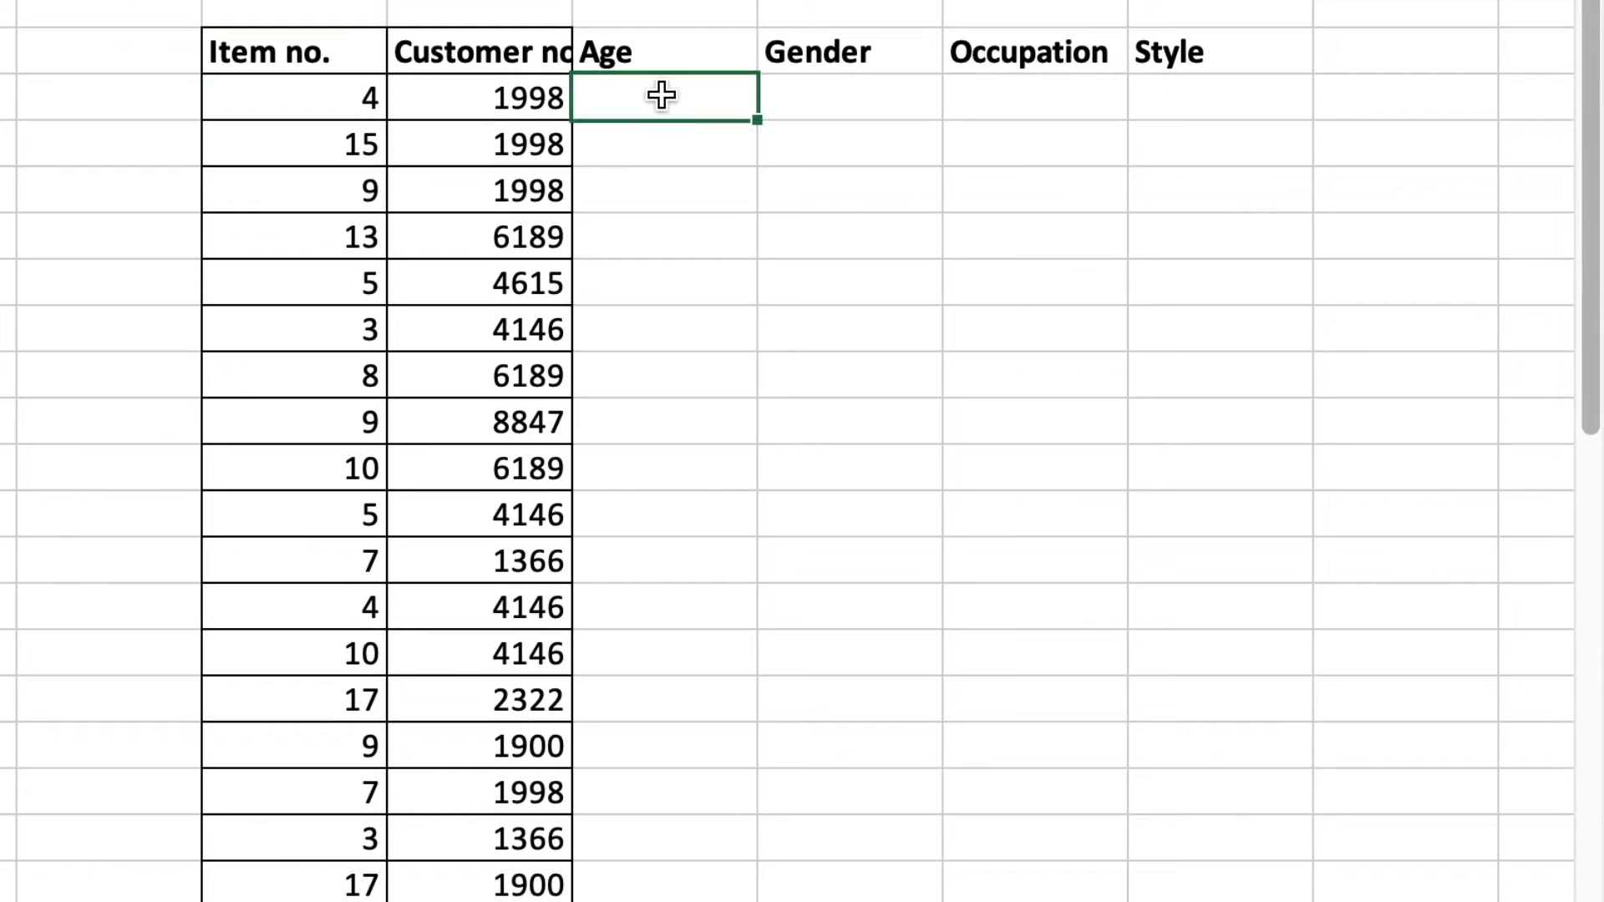
pyautogui.write('=vlookup')
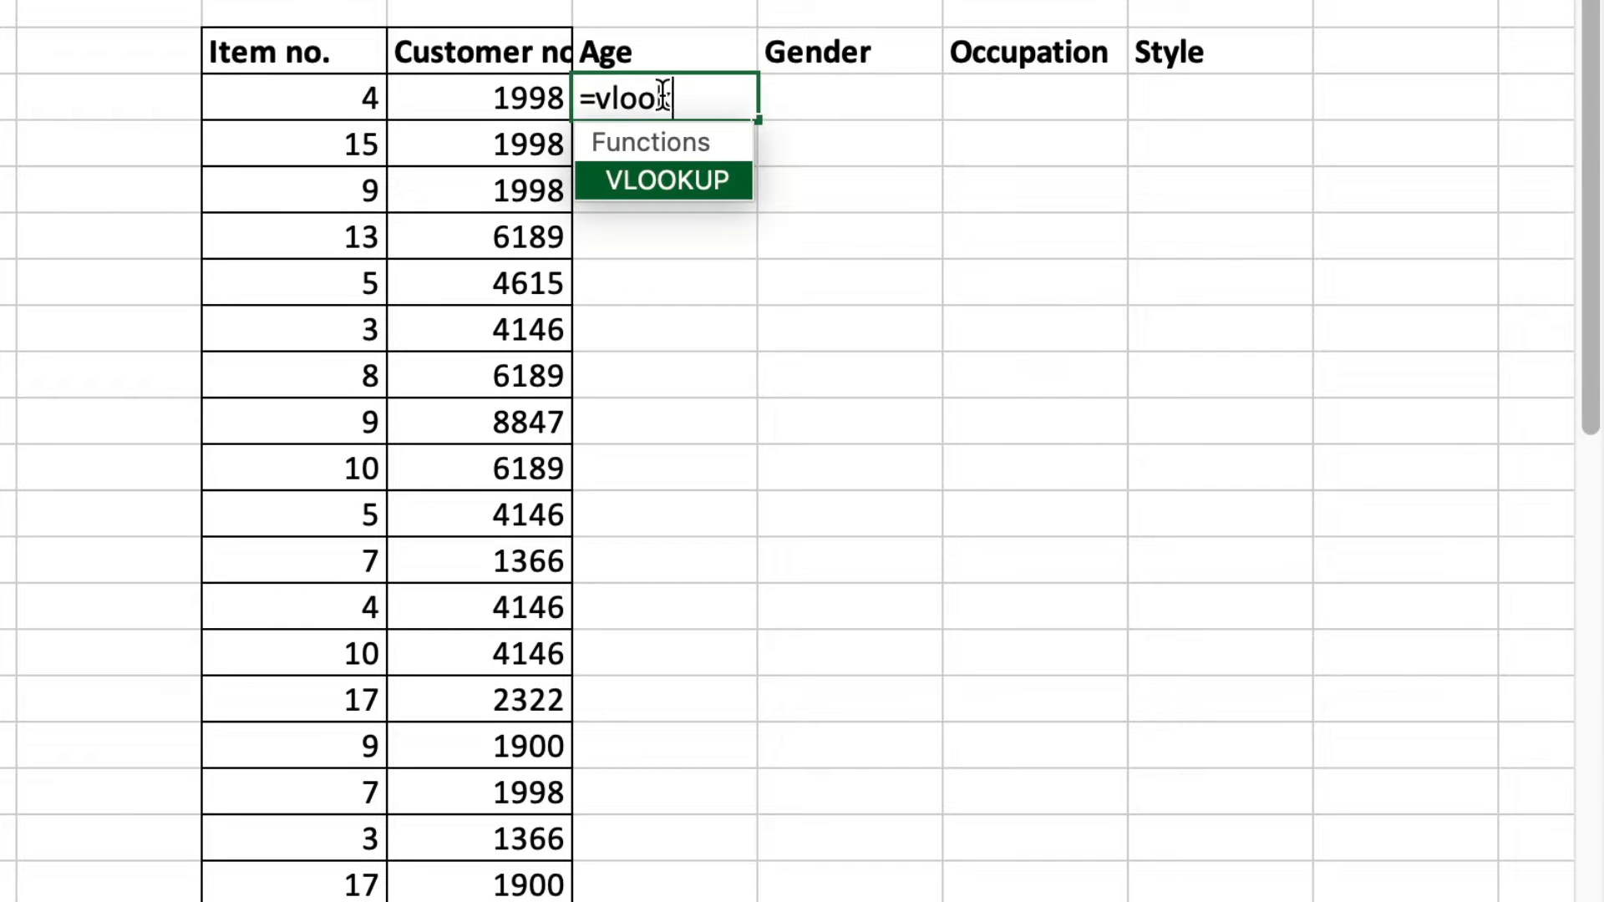
pyautogui.write('(')
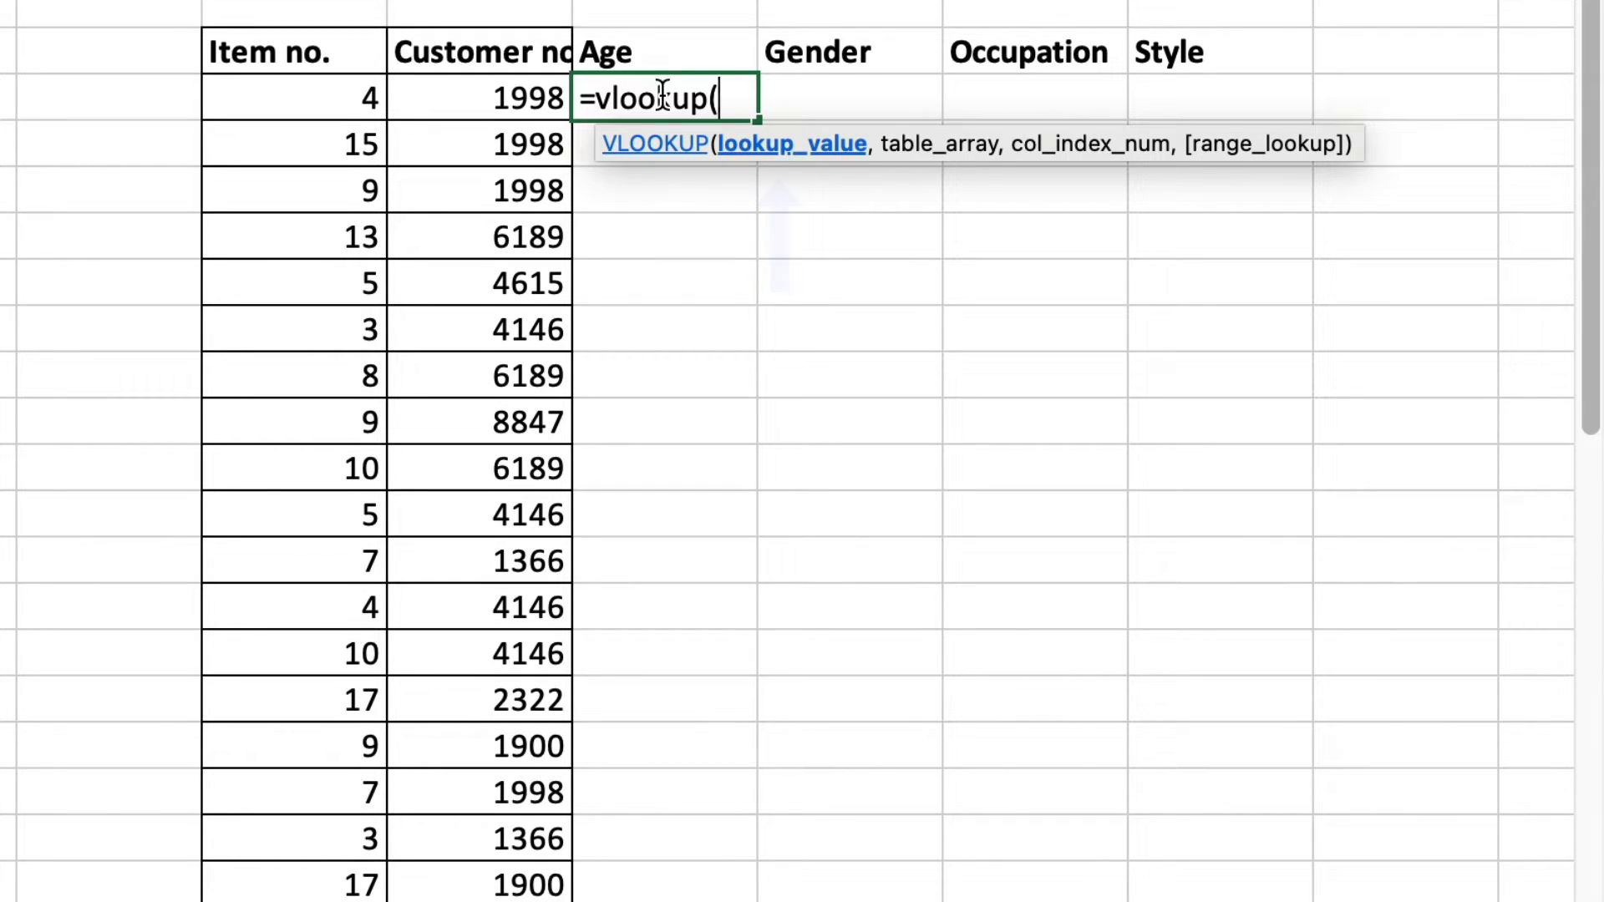
pyautogui.click(502, 107)
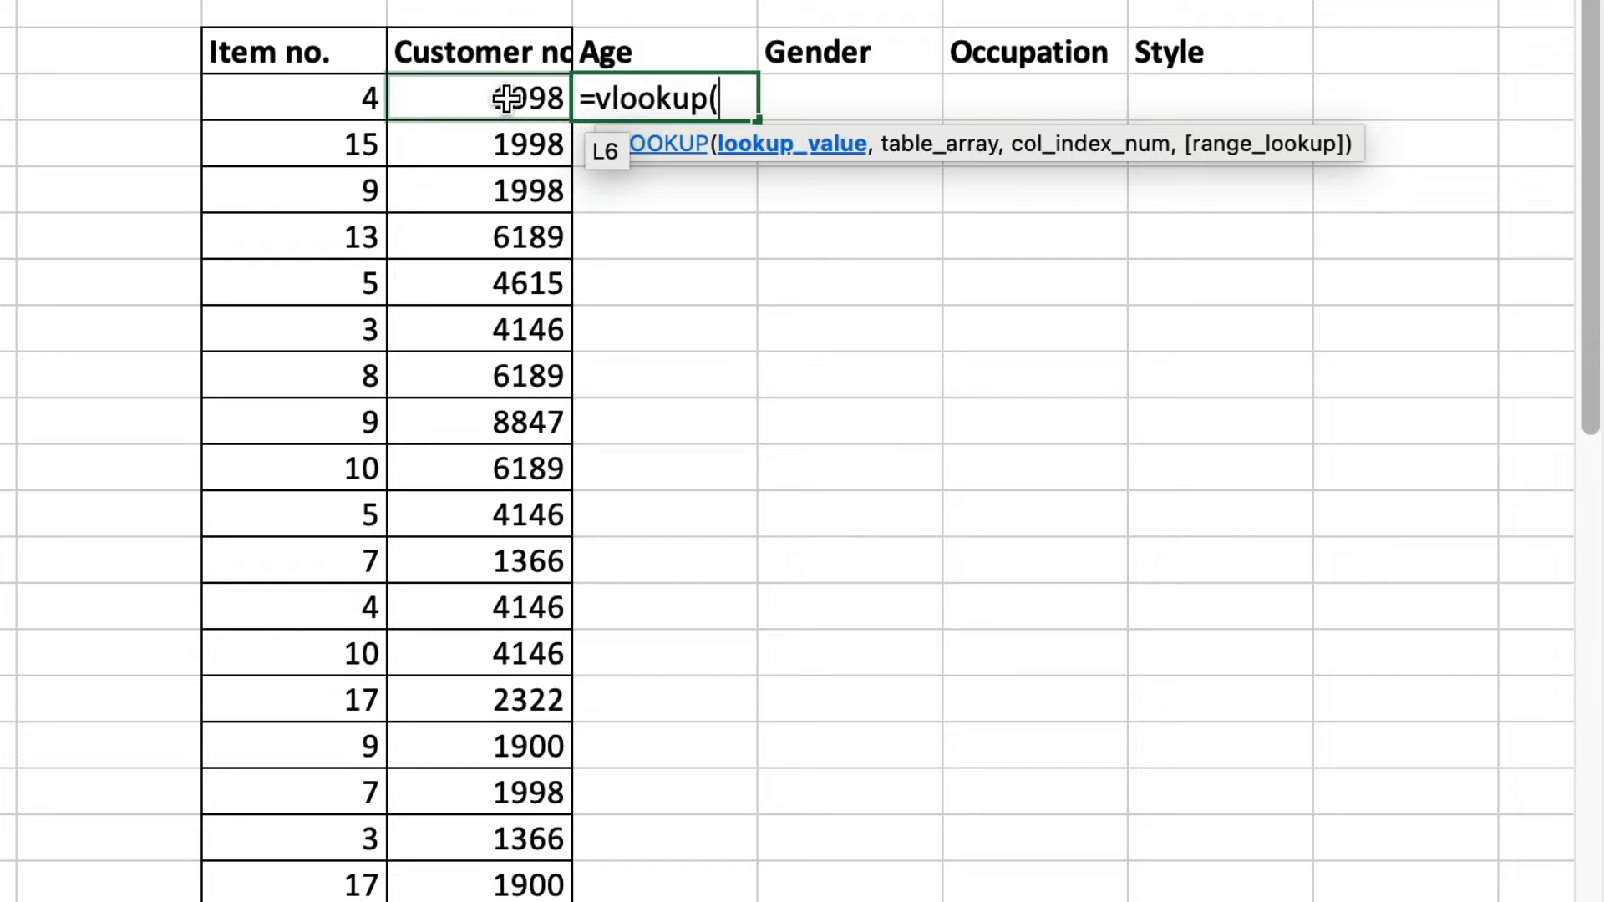
pyautogui.click(509, 99)
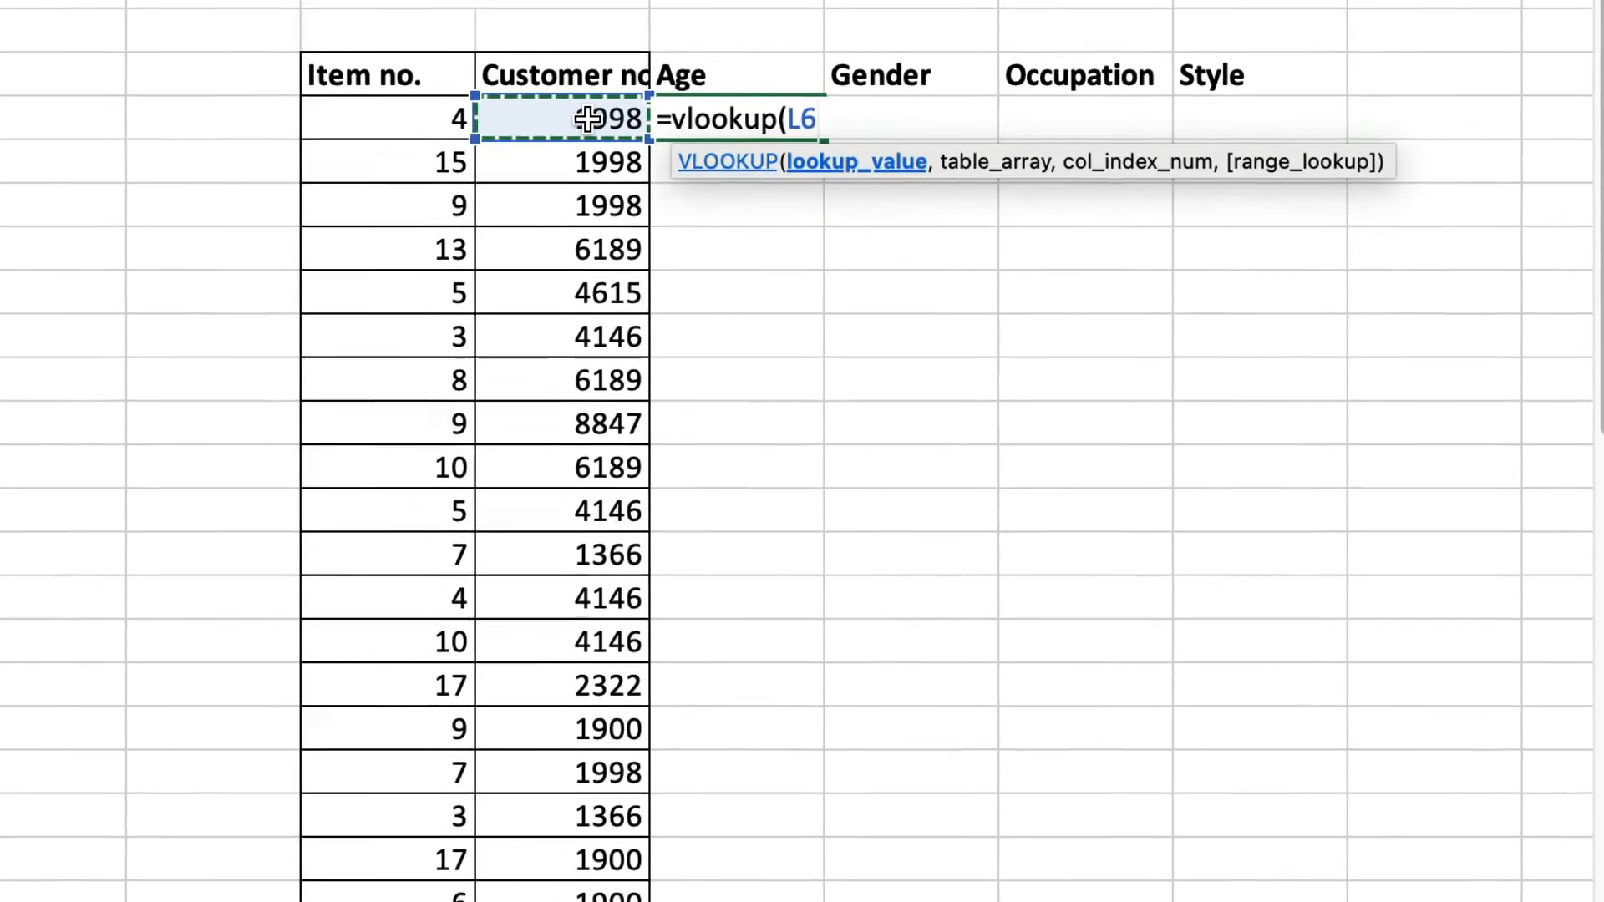
pyautogui.write(',')
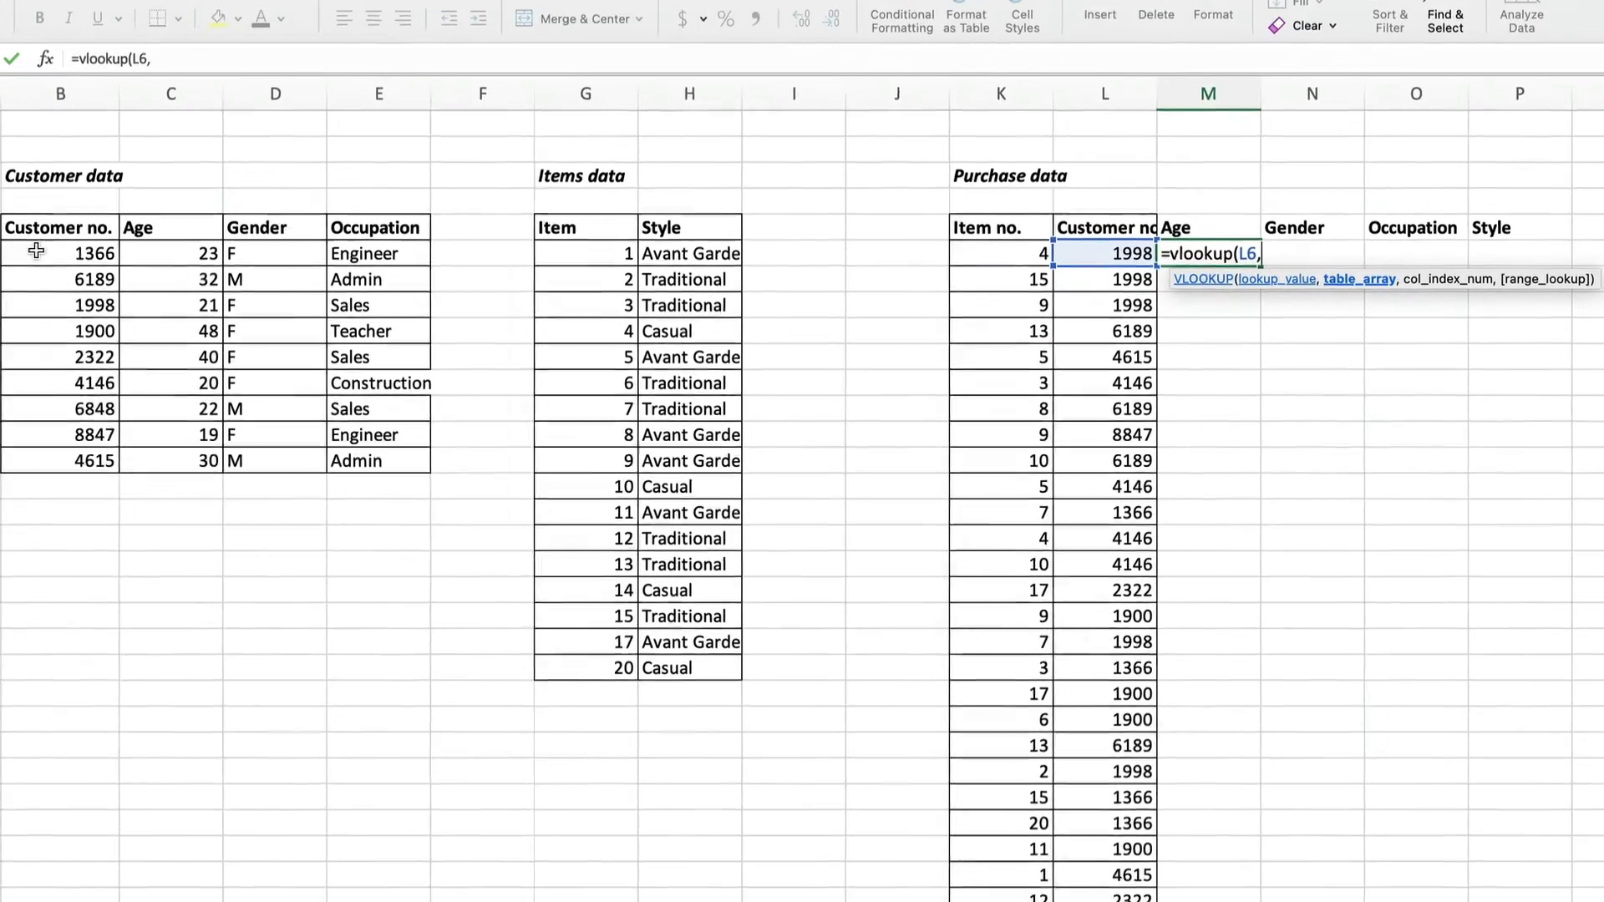
# - Complete the Age lookup with the absolute table array $B$6:$E$14, column index 2 and FALSE for an exact match
pyautogui.moveTo(34, 250); pyautogui.dragTo(404, 465)
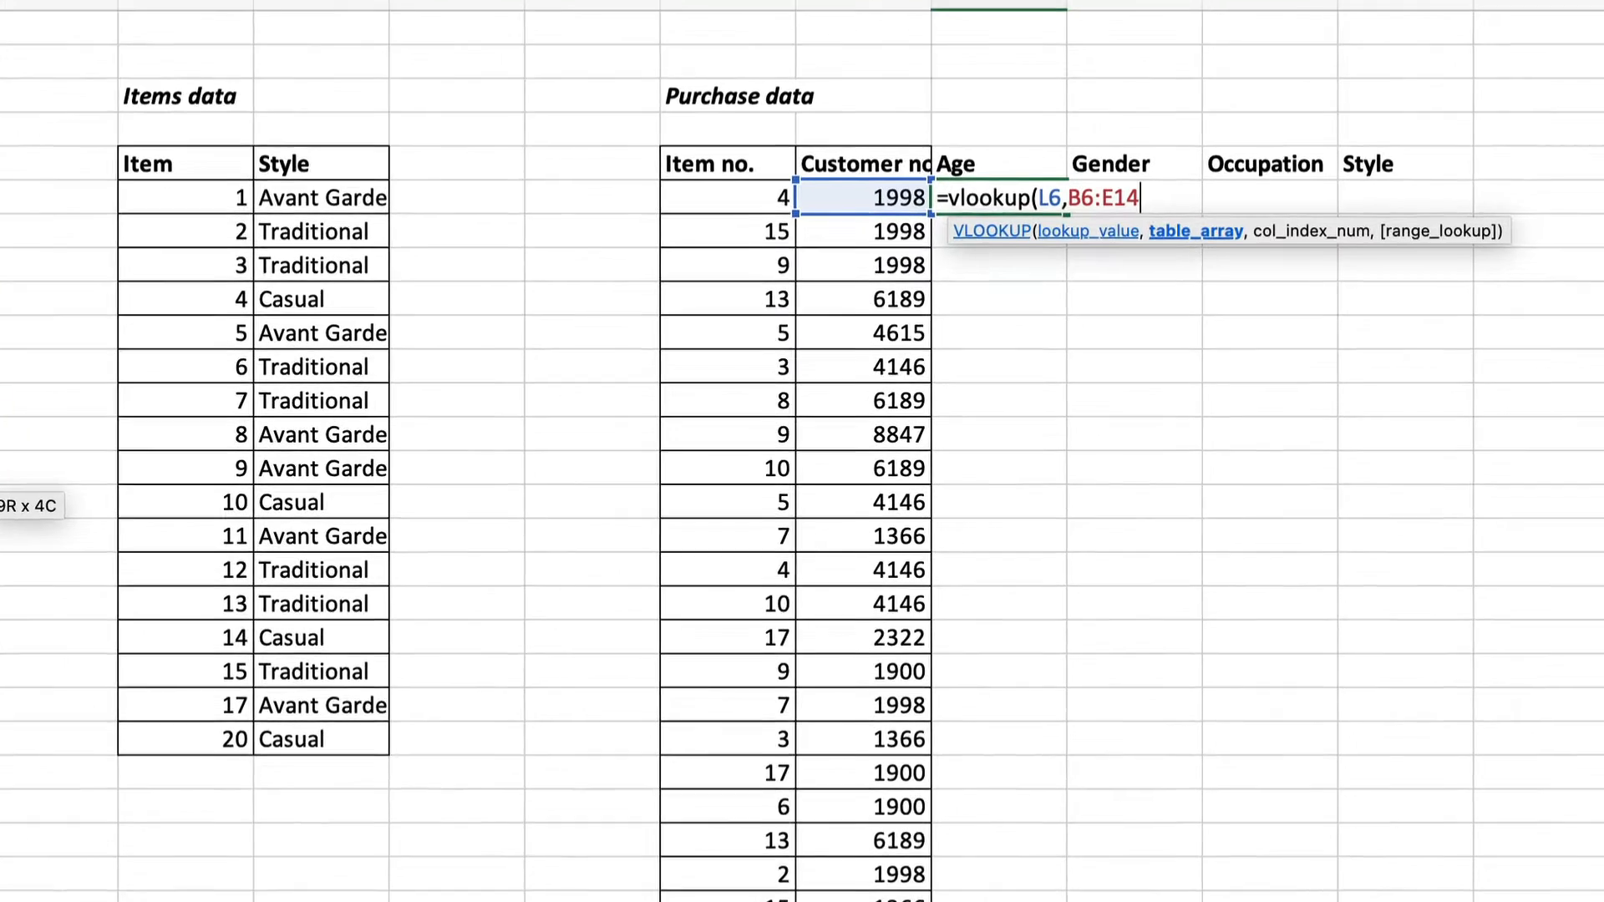
pyautogui.press('F4')
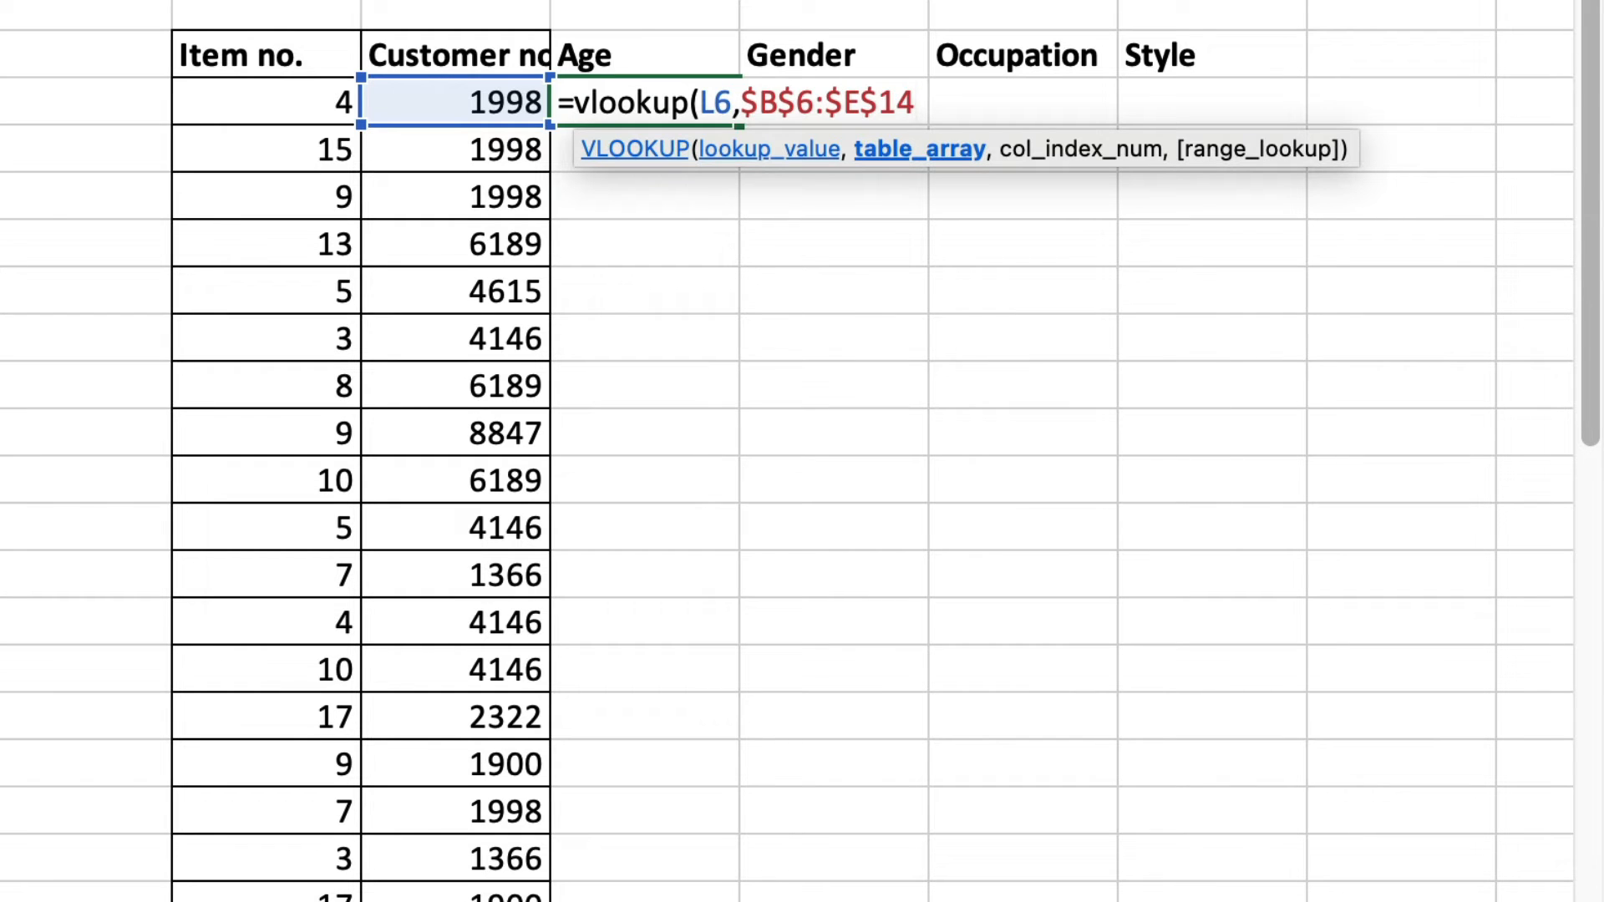
pyautogui.write(',')
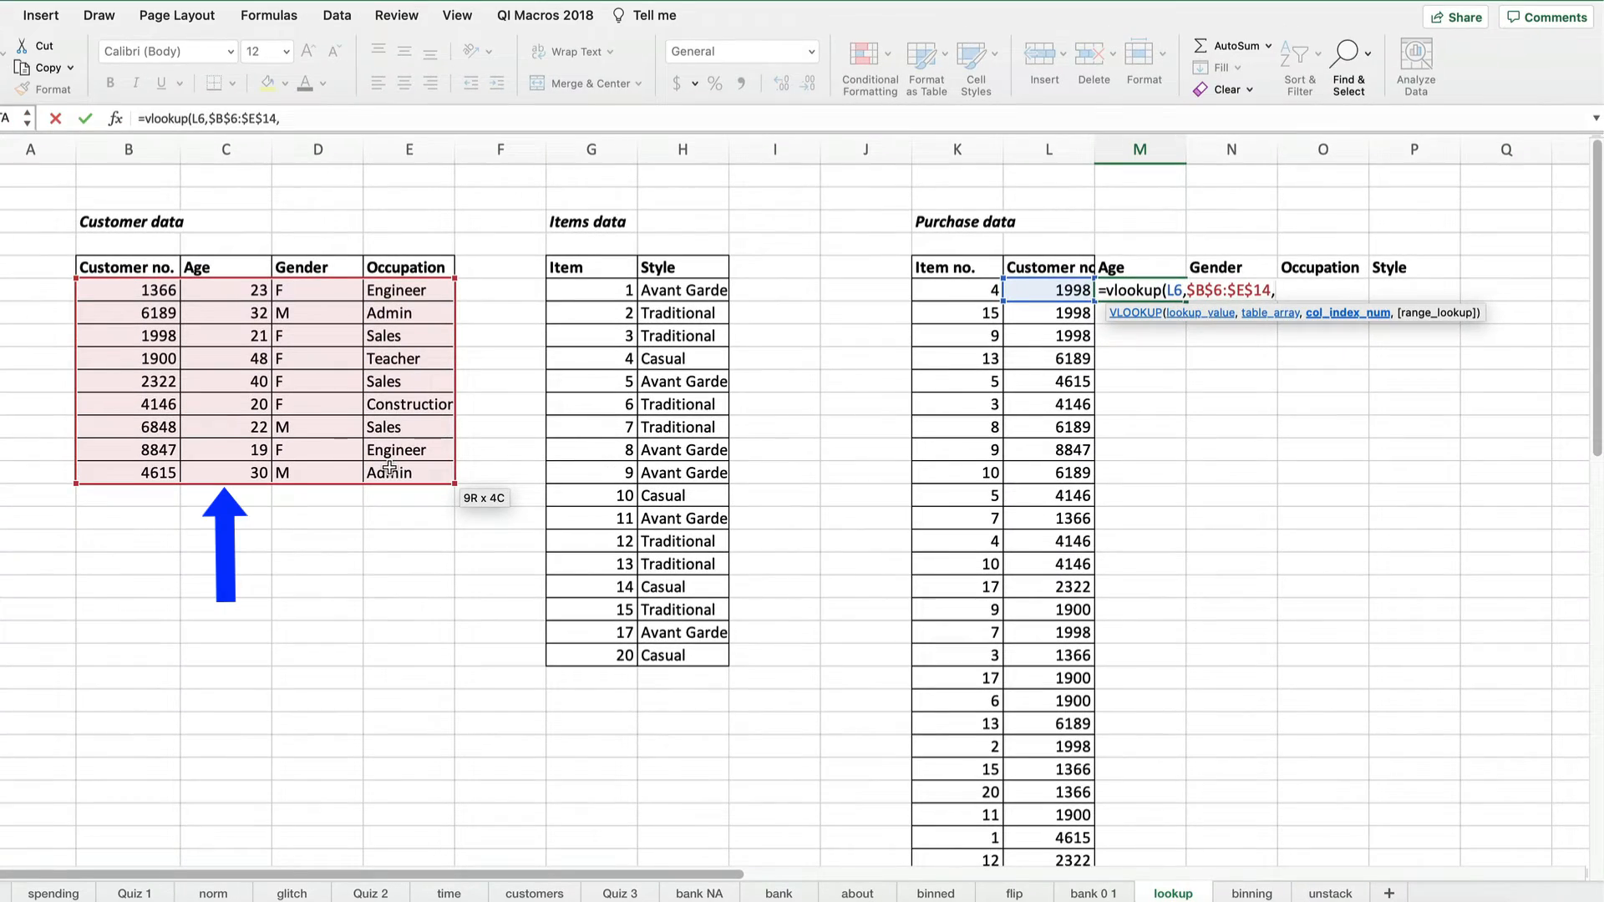
pyautogui.write('2')
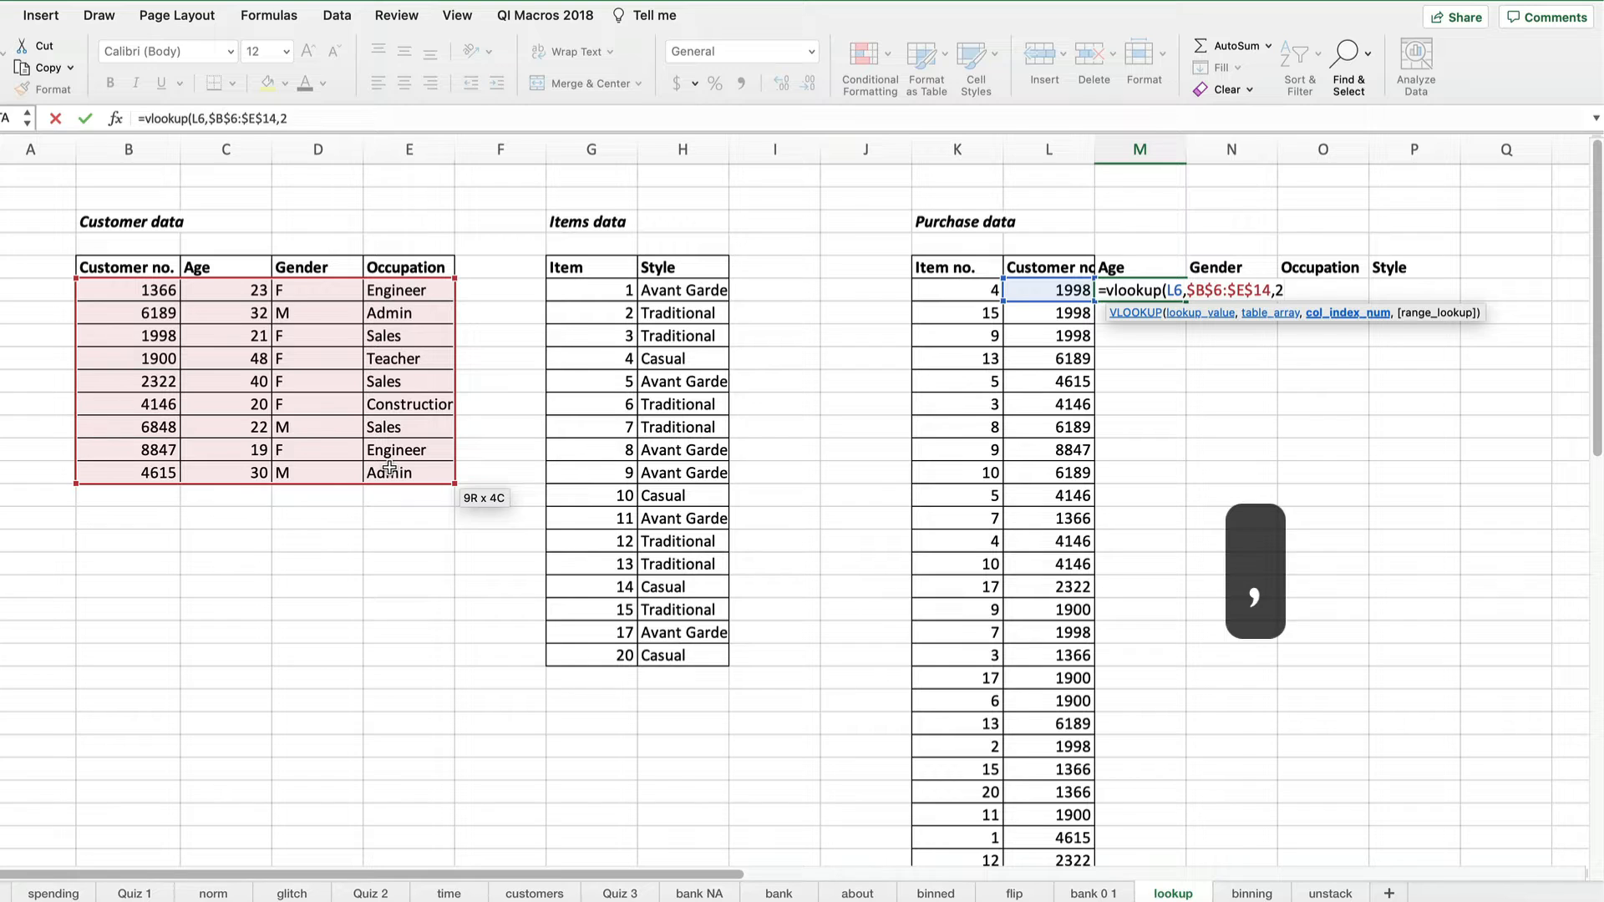
pyautogui.write(',')
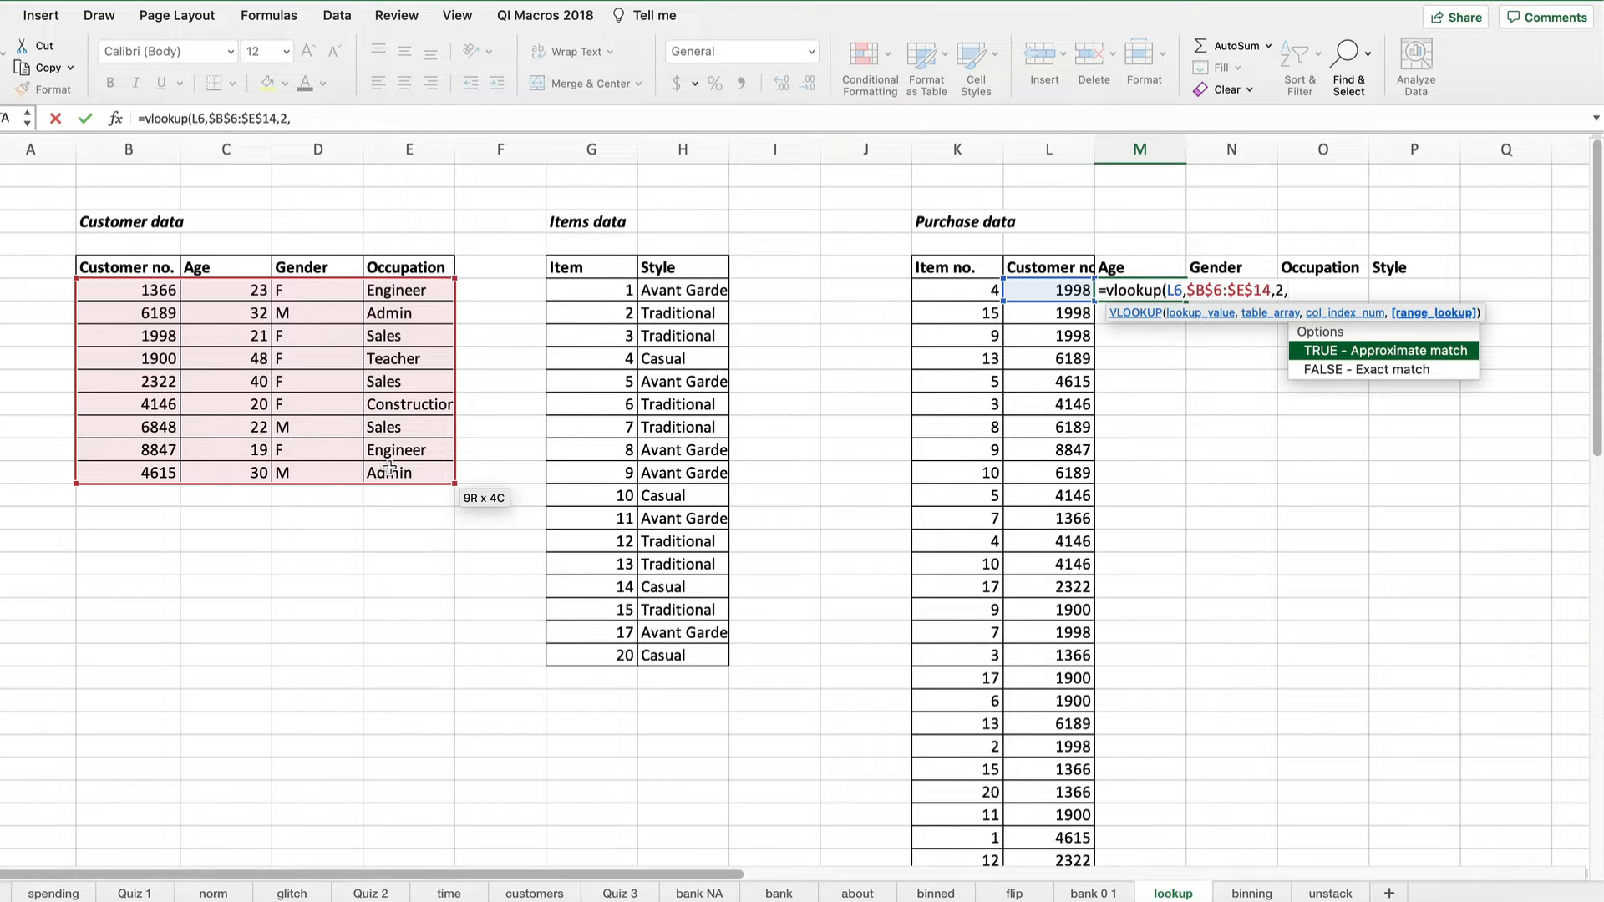
pyautogui.doubleClick(1327, 369)
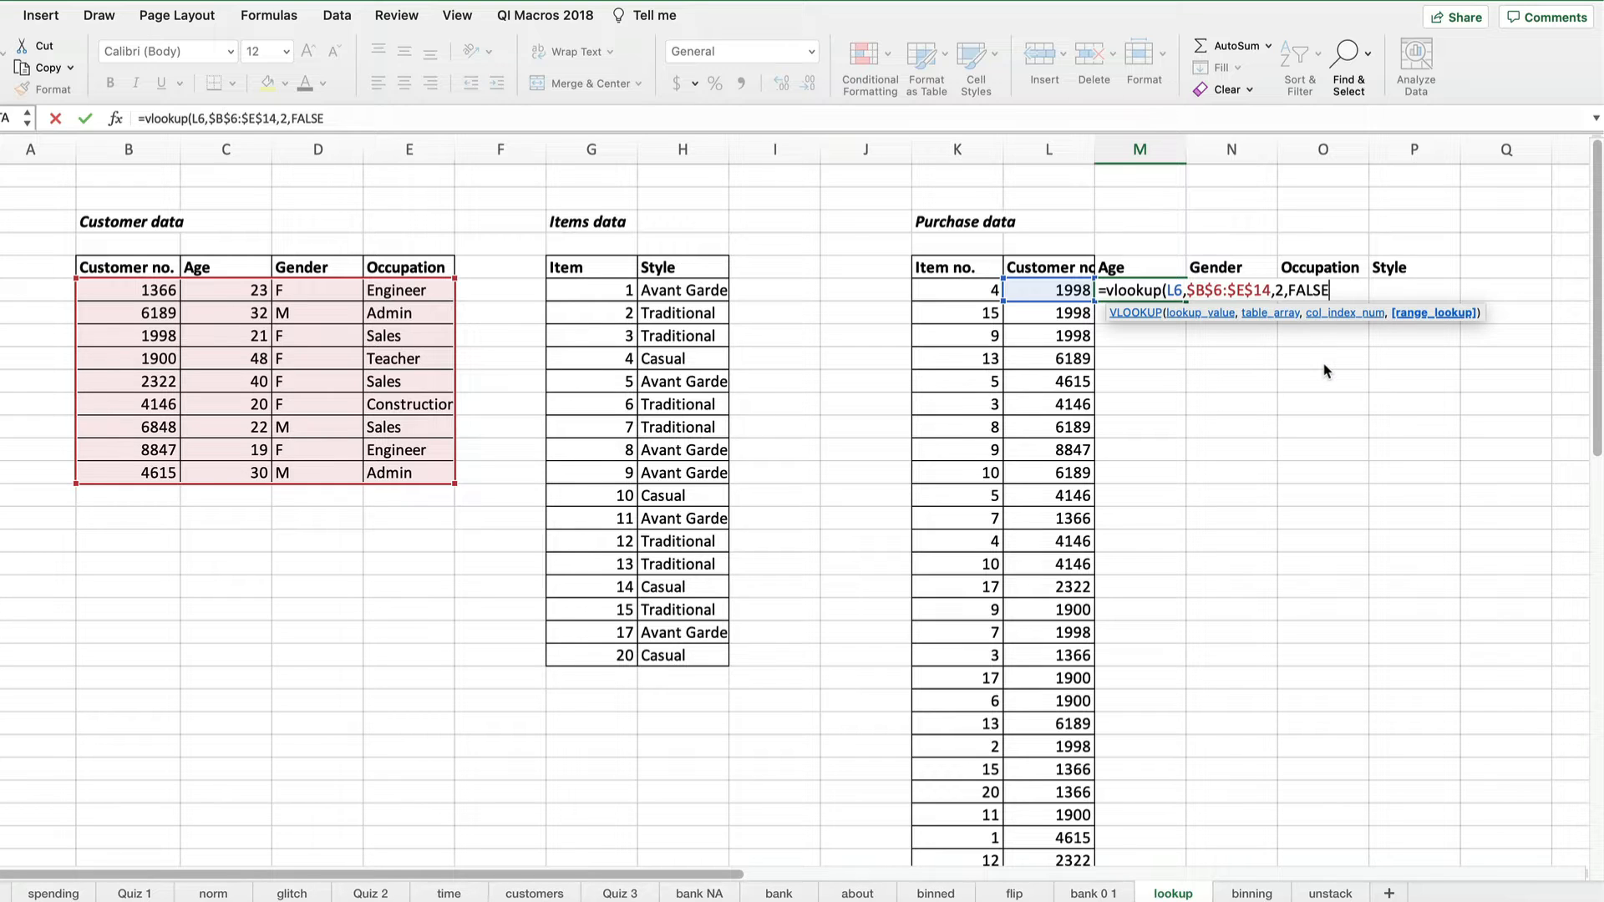
pyautogui.write(')')
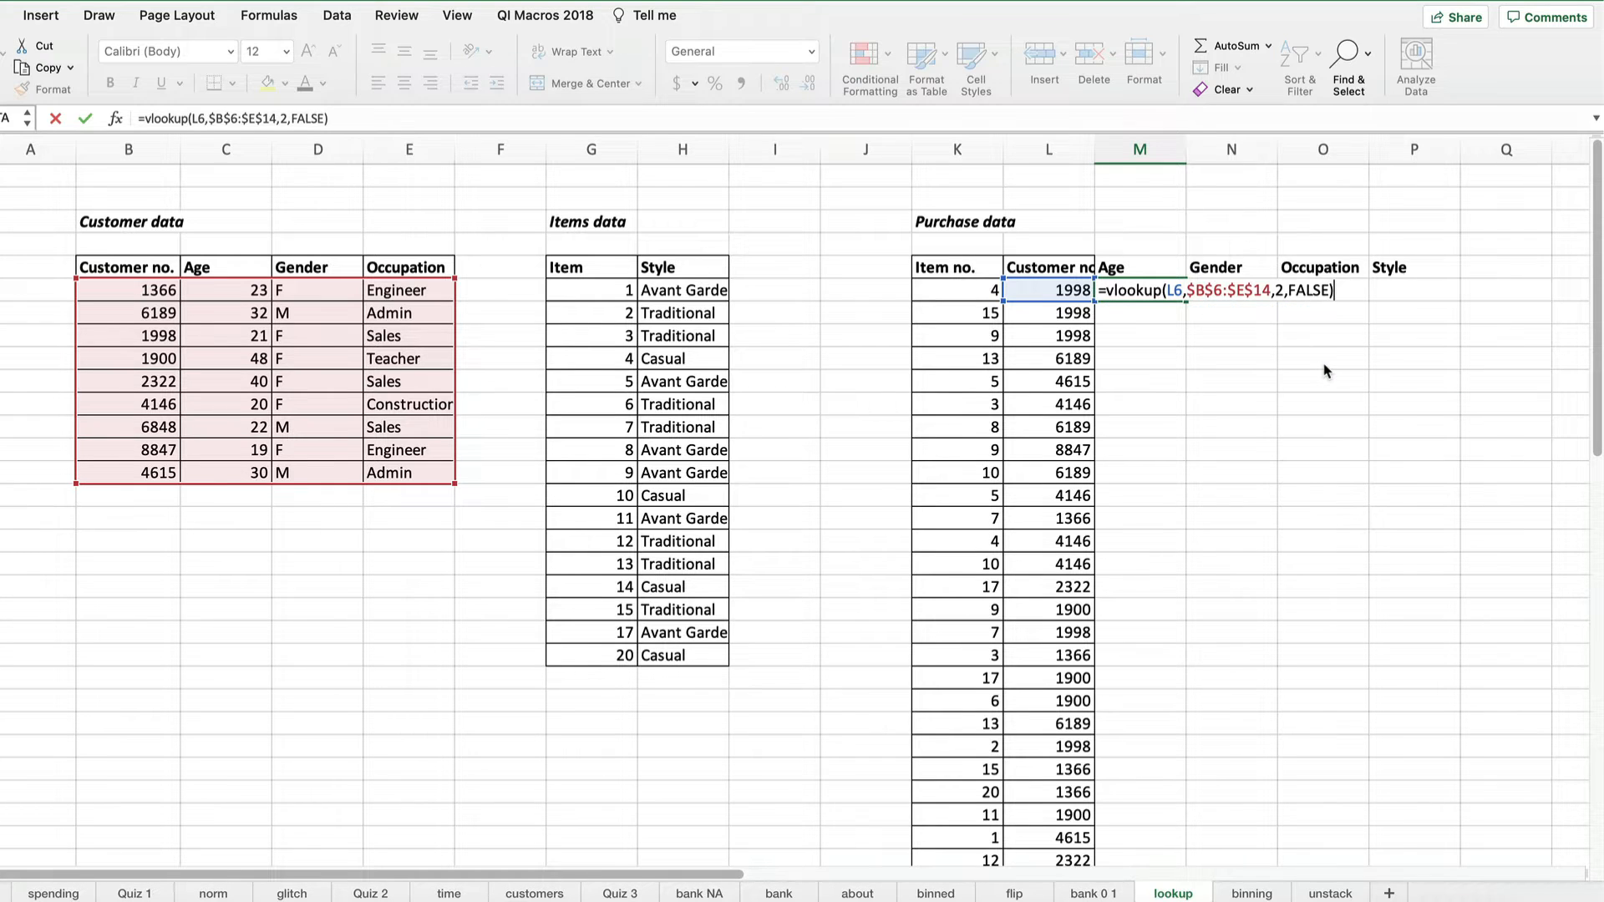
pyautogui.press('Return')
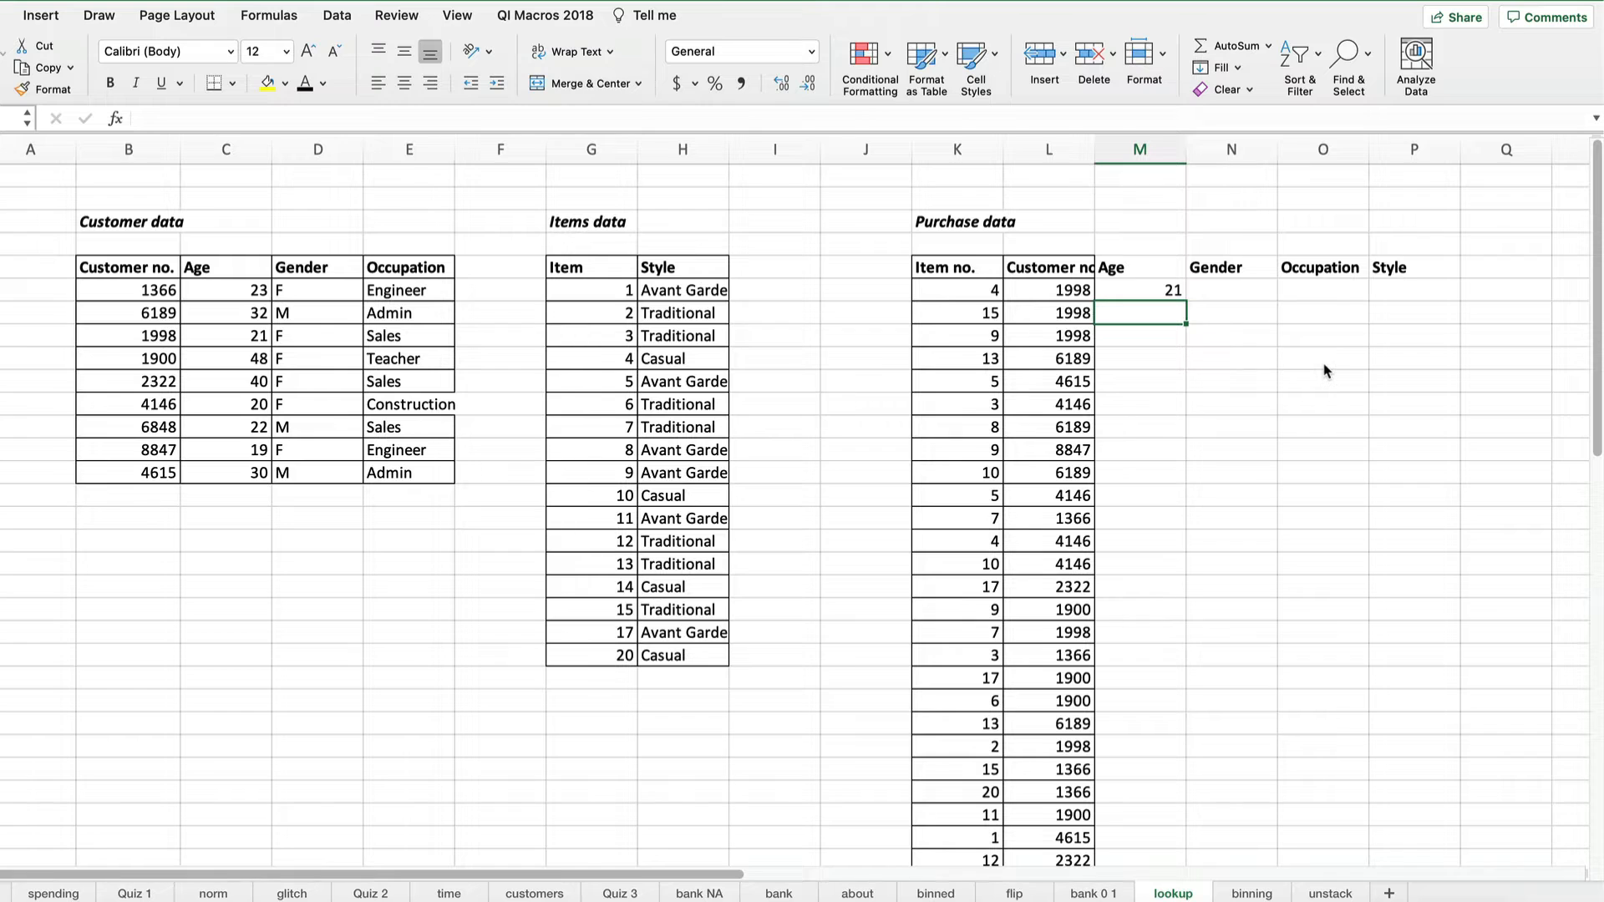
# - Fill the M6 lookup formula down the whole Age column of the Purchase data table
pyautogui.click(1136, 288)
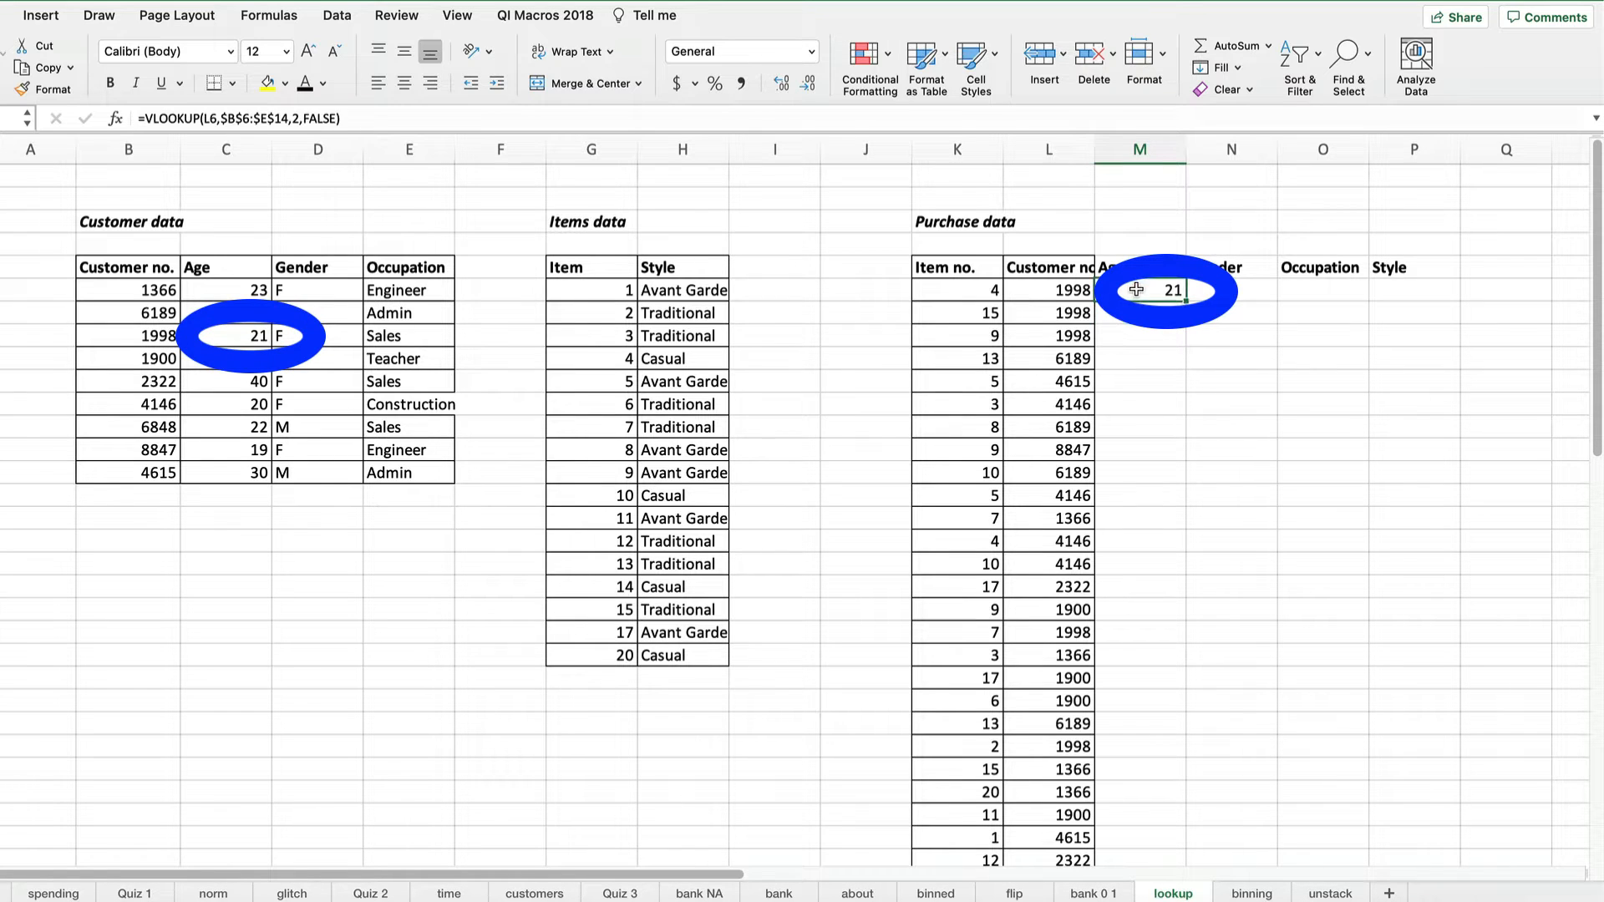
pyautogui.doubleClick(1187, 300)
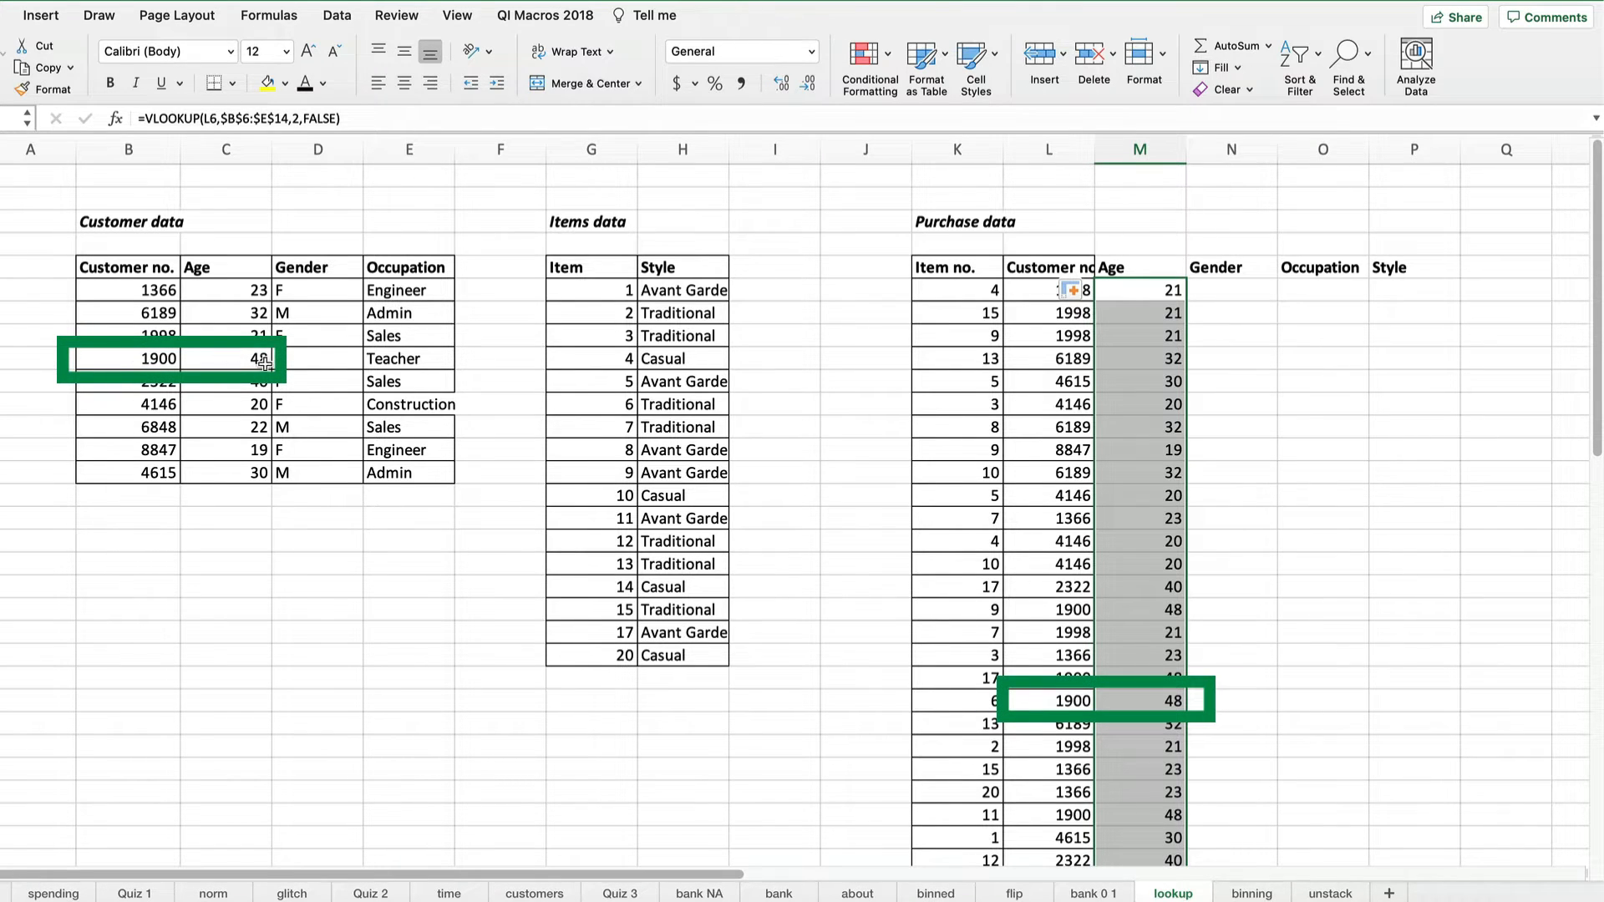
pyautogui.press('Down')
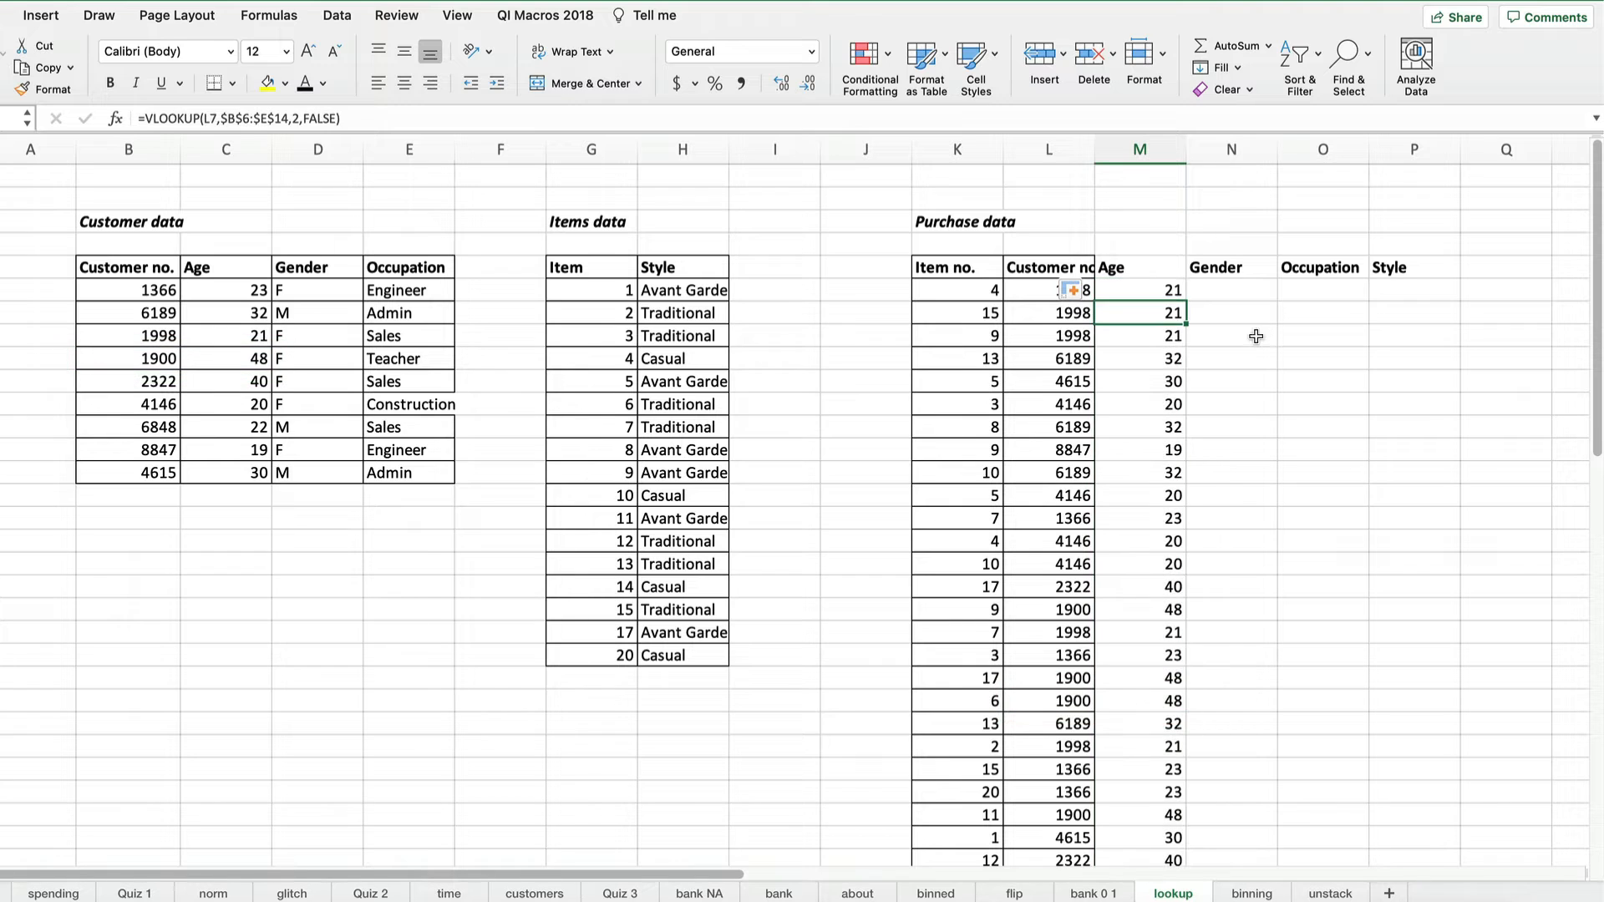
# - Start a VLOOKUP formula in P6, the first Style cell of Purchase data, with K6 as the lookup value
pyautogui.click(1410, 290)
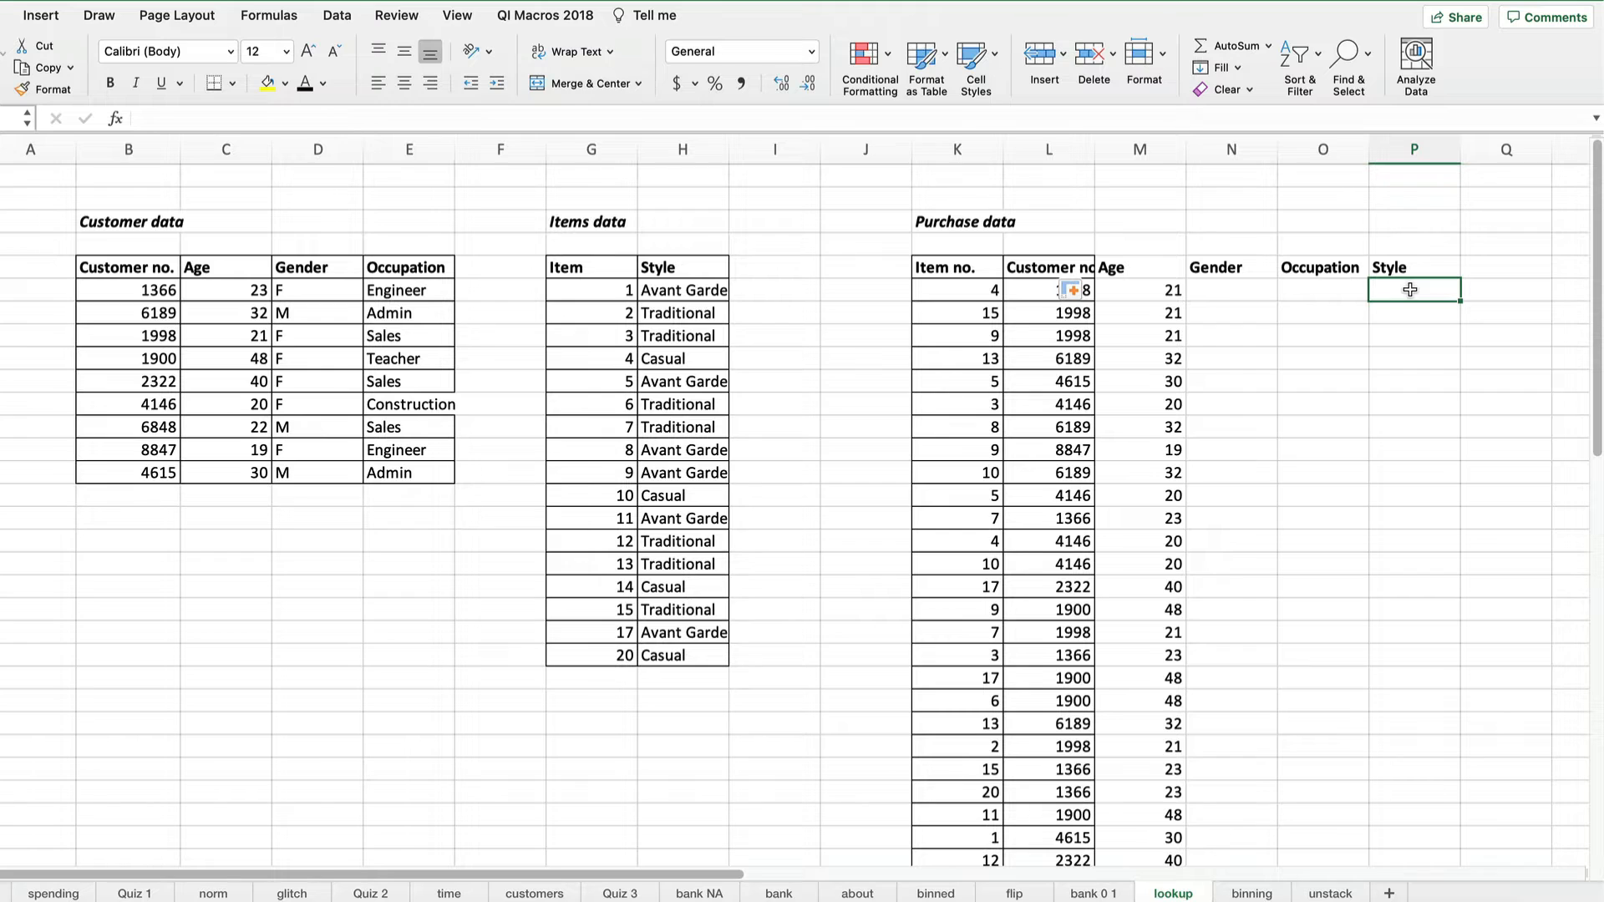
pyautogui.write('=v')
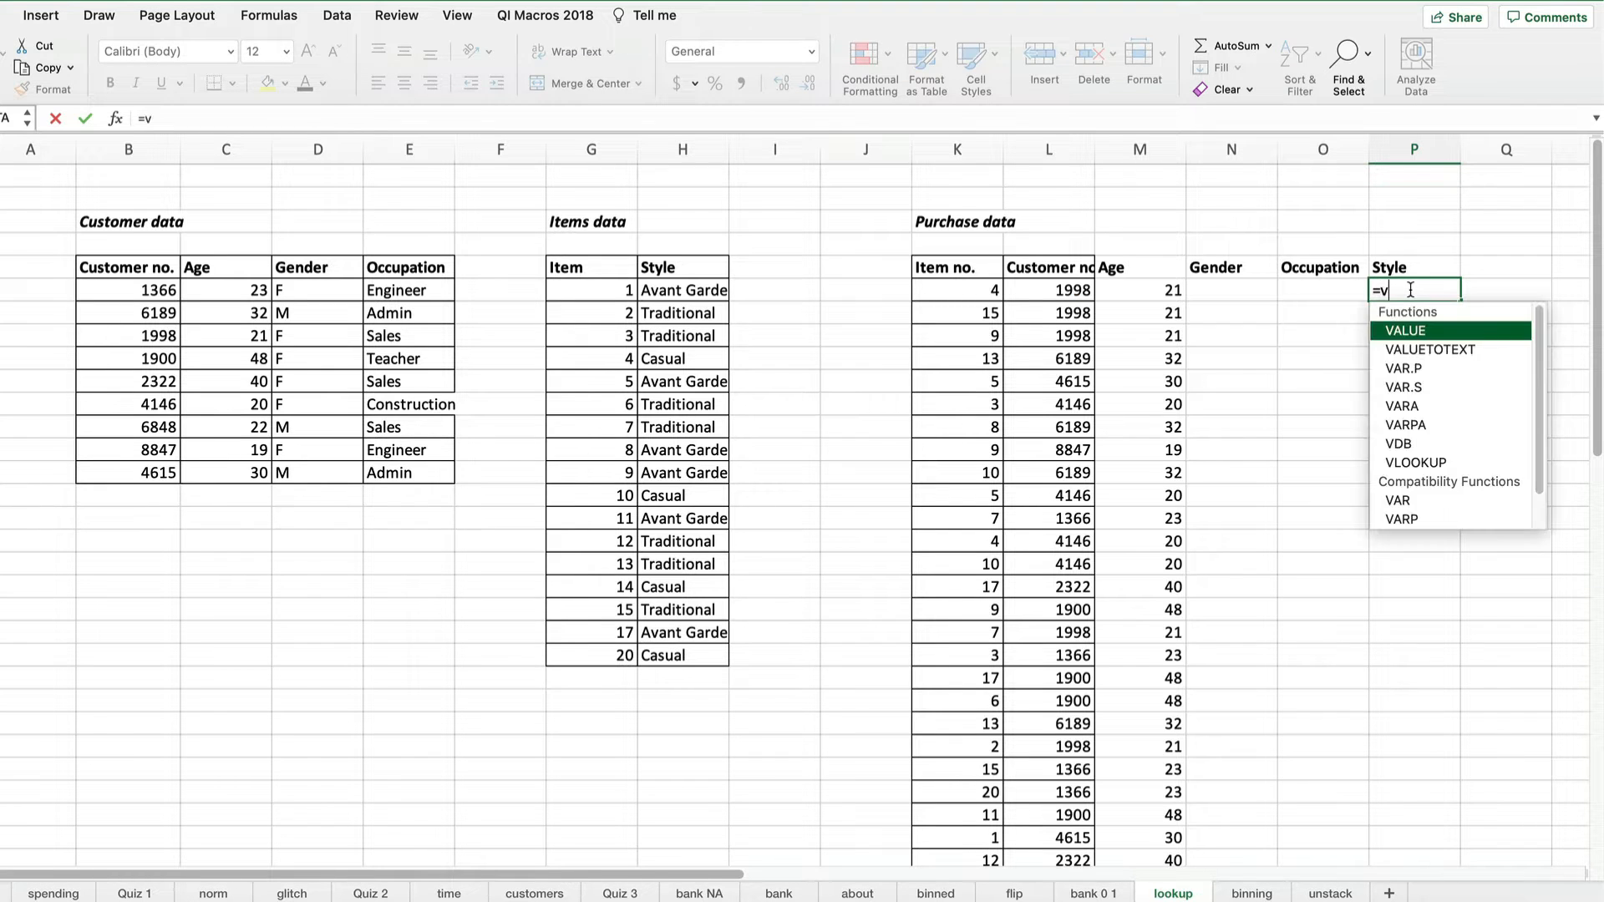
pyautogui.write('l')
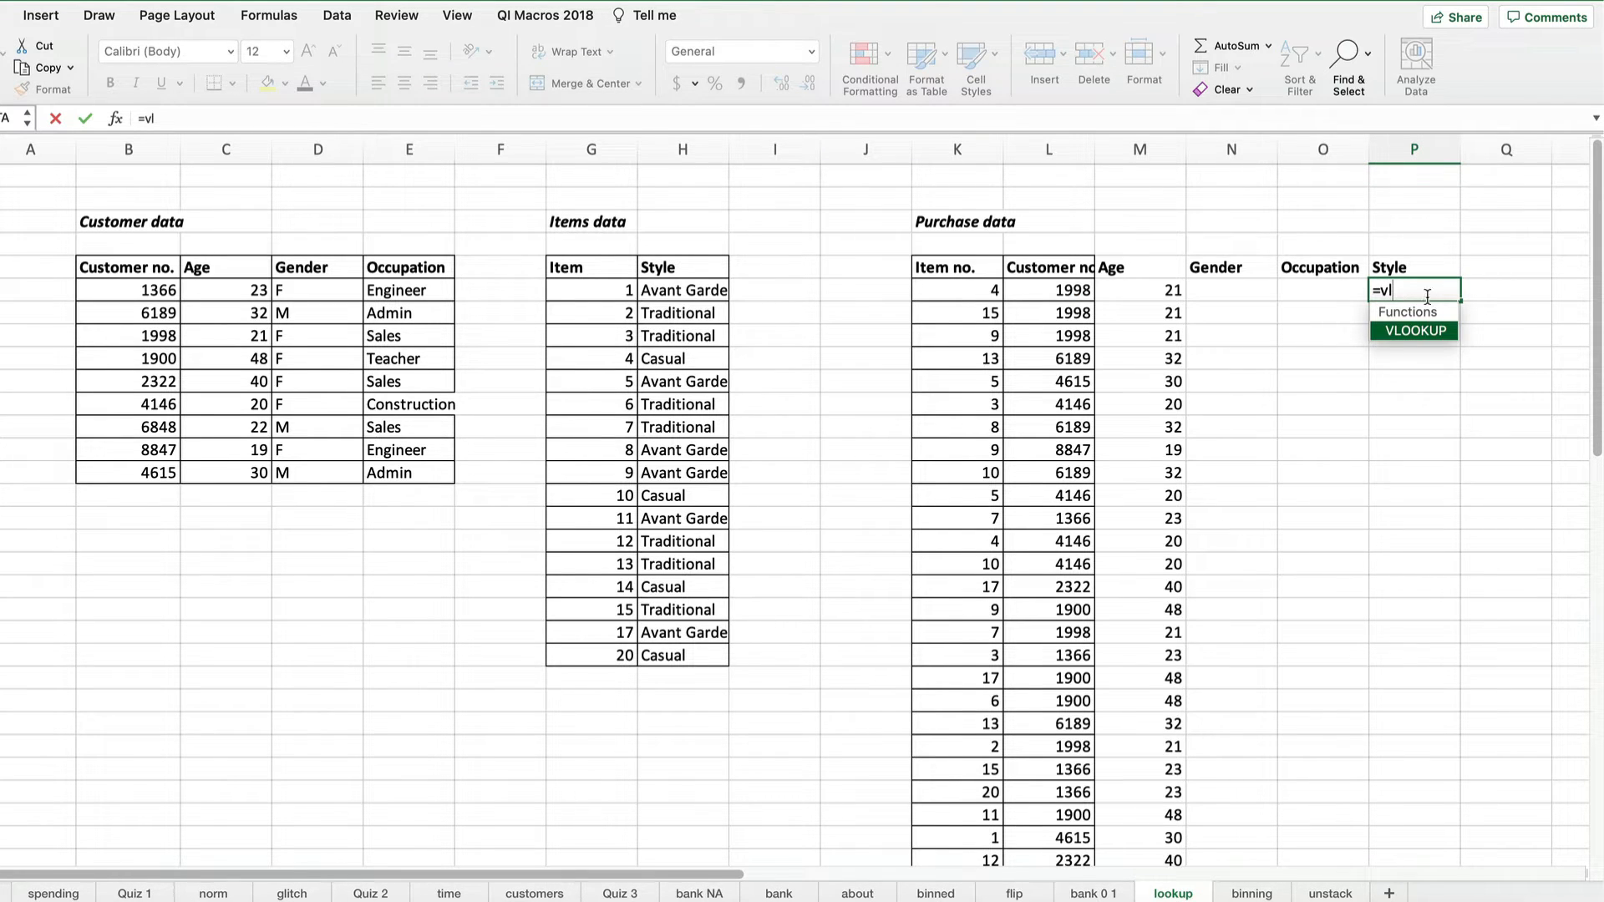
pyautogui.doubleClick(1424, 331)
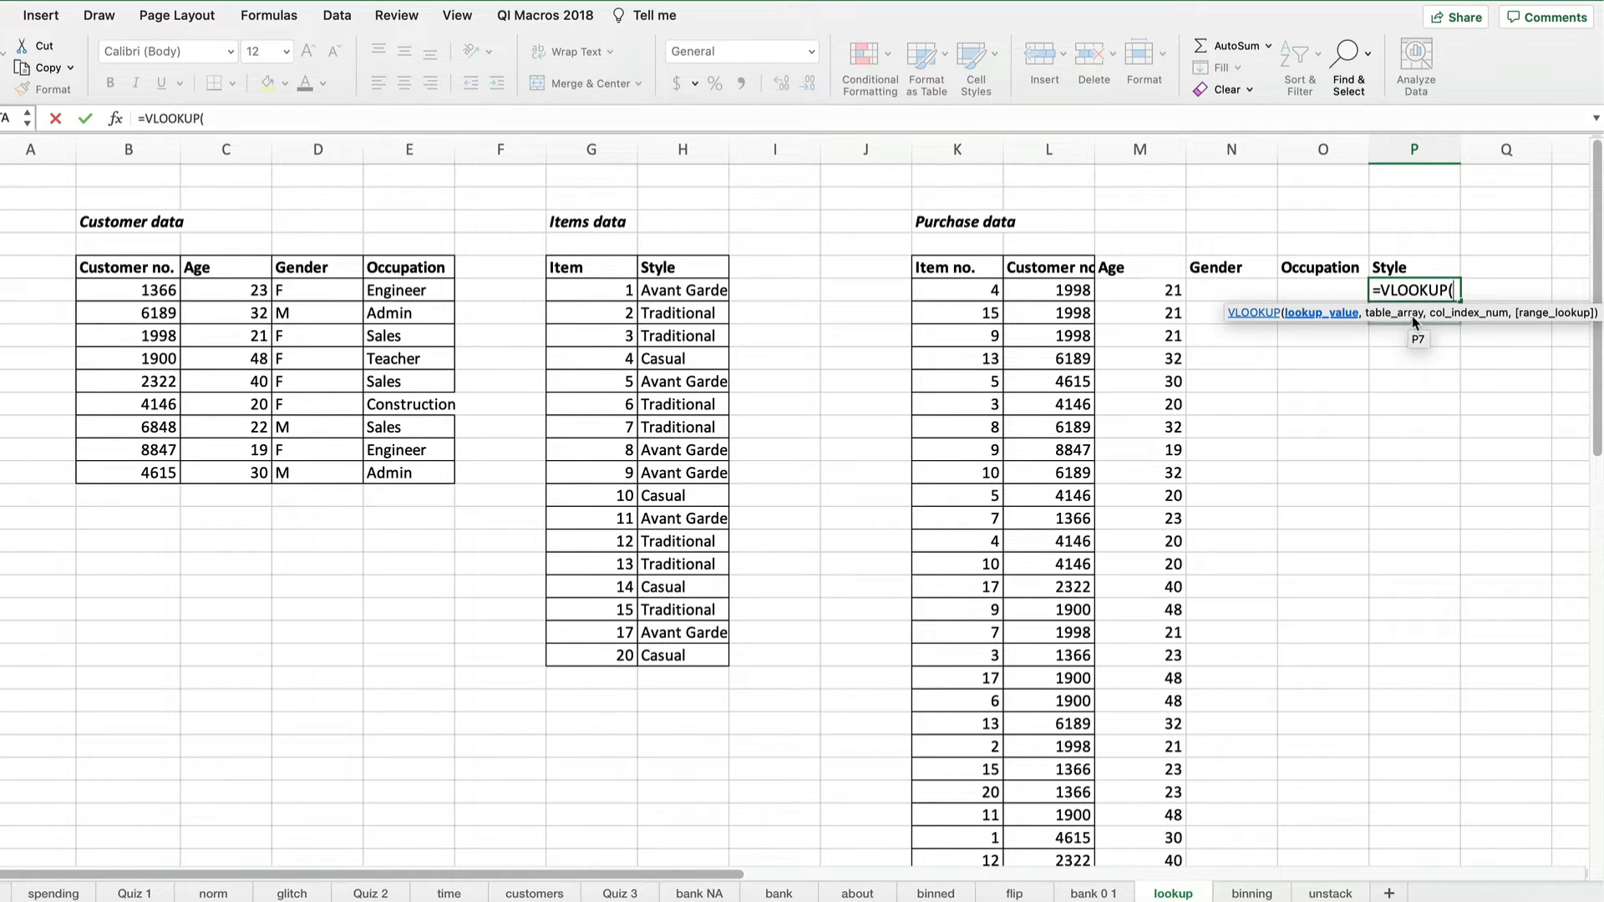
pyautogui.click(968, 294)
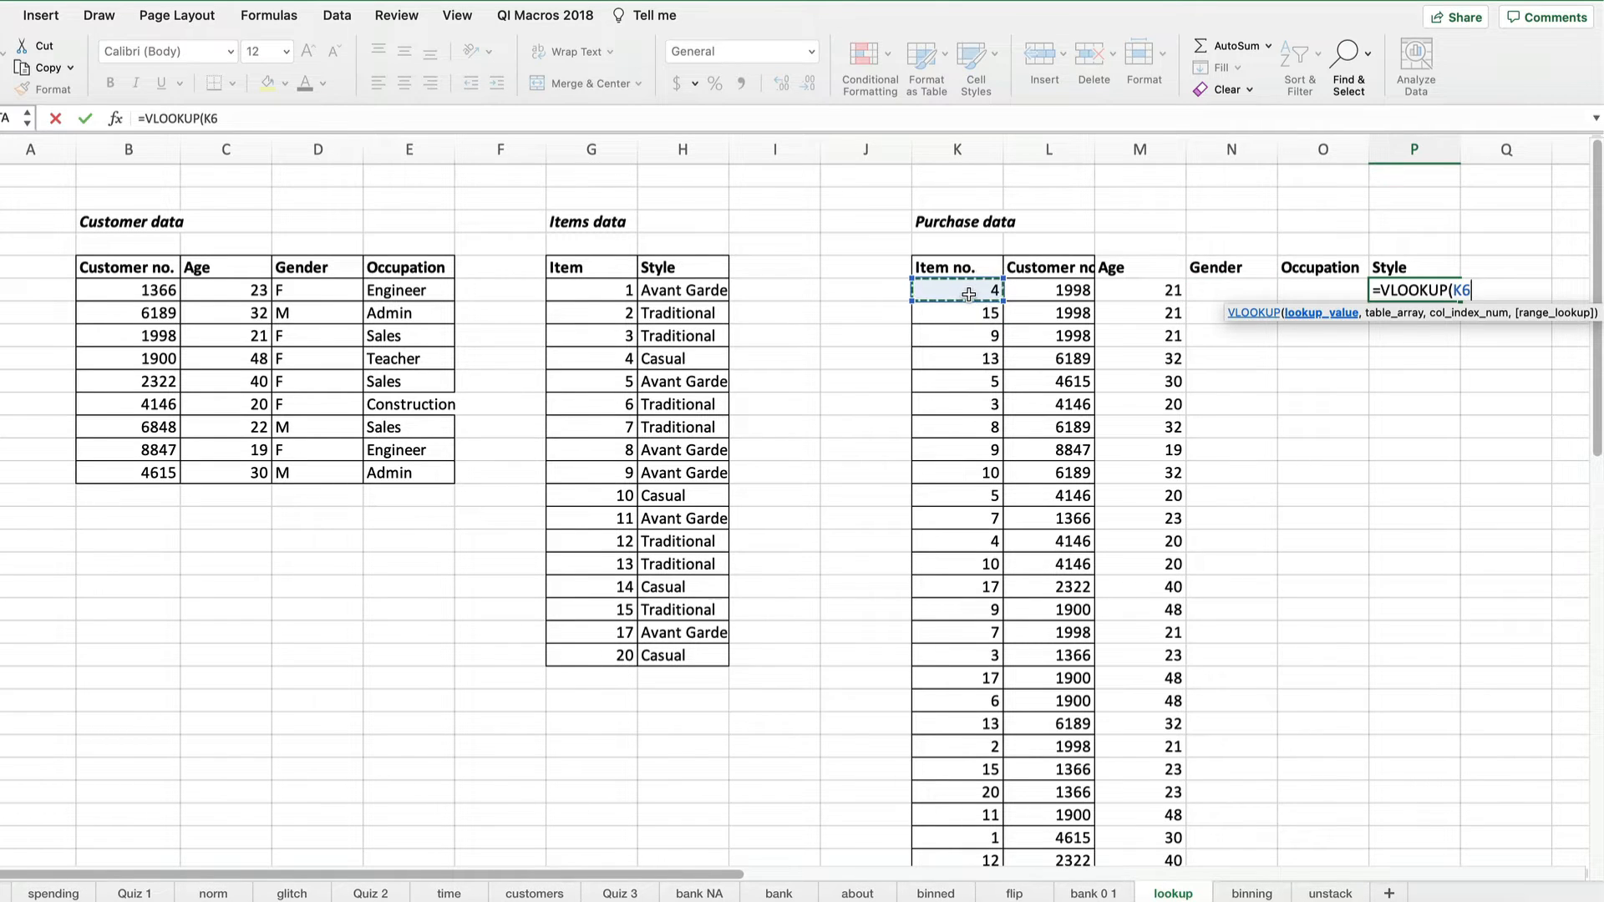
pyautogui.write(',')
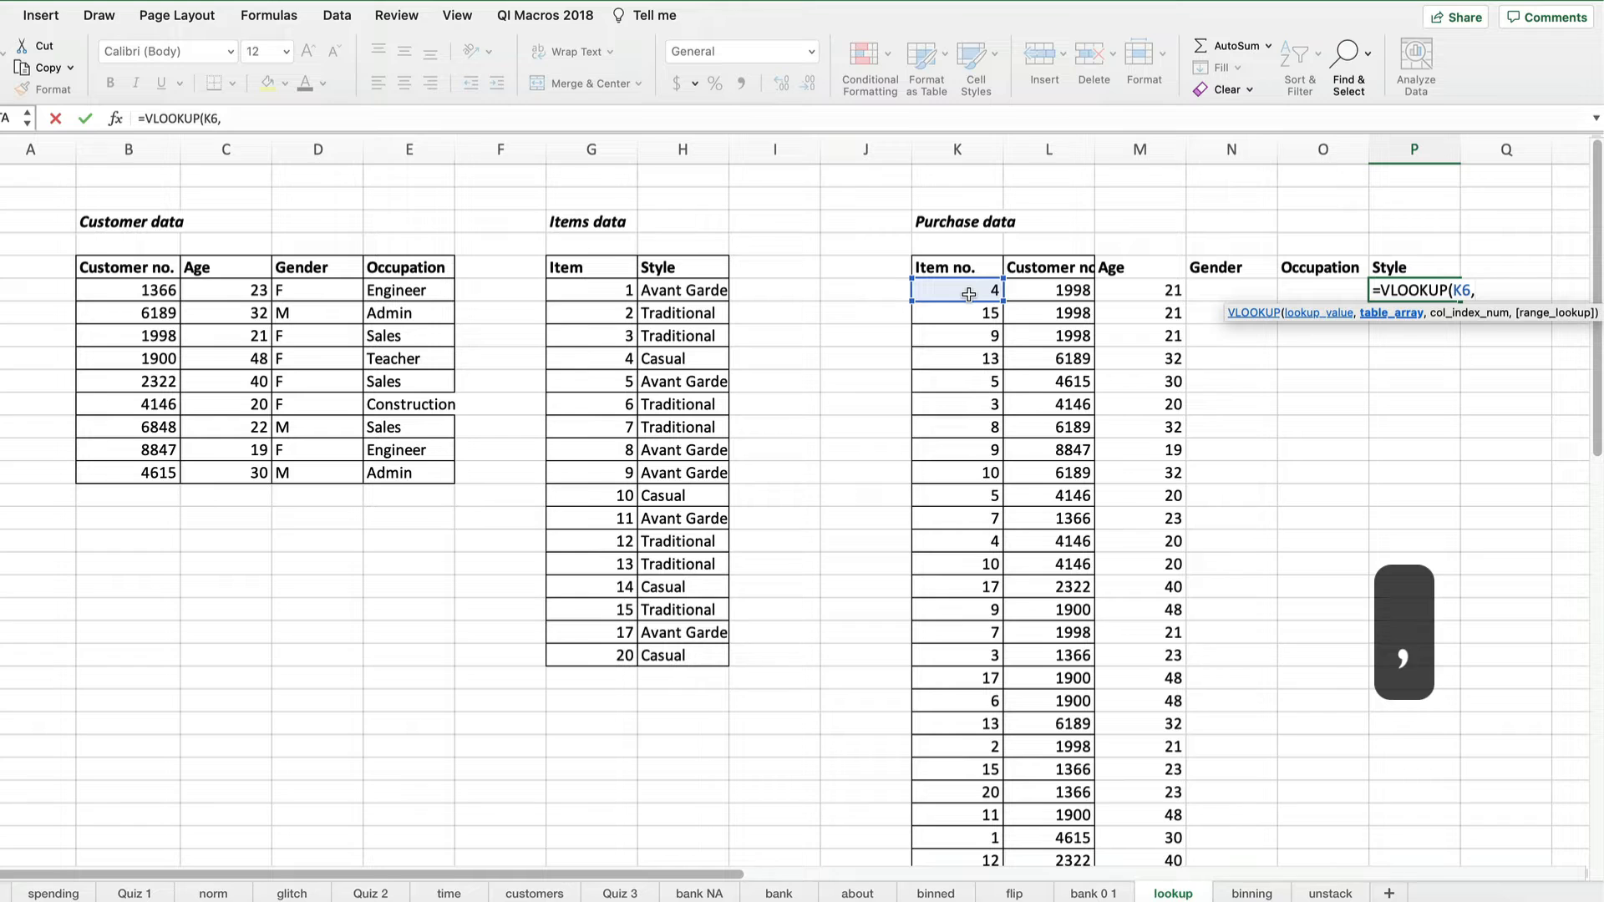
# - Complete the Style lookup with the absolute table array $G$6:$H$22, column index 2 and FALSE for an exact match
pyautogui.click(583, 289)
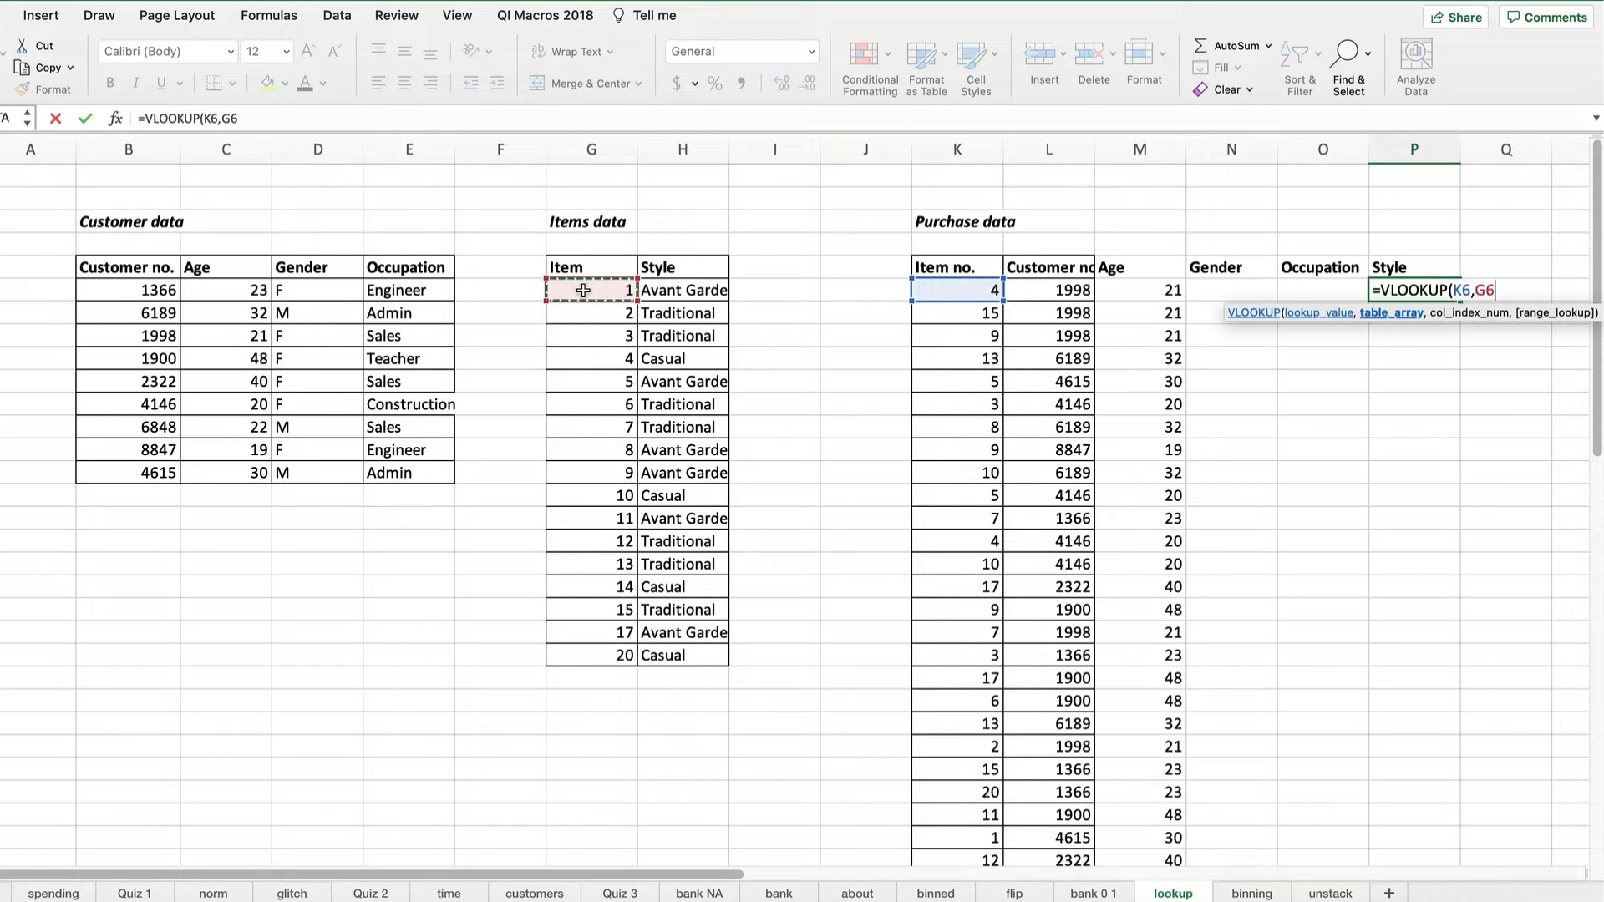
pyautogui.moveTo(583, 290); pyautogui.dragTo(664, 648)
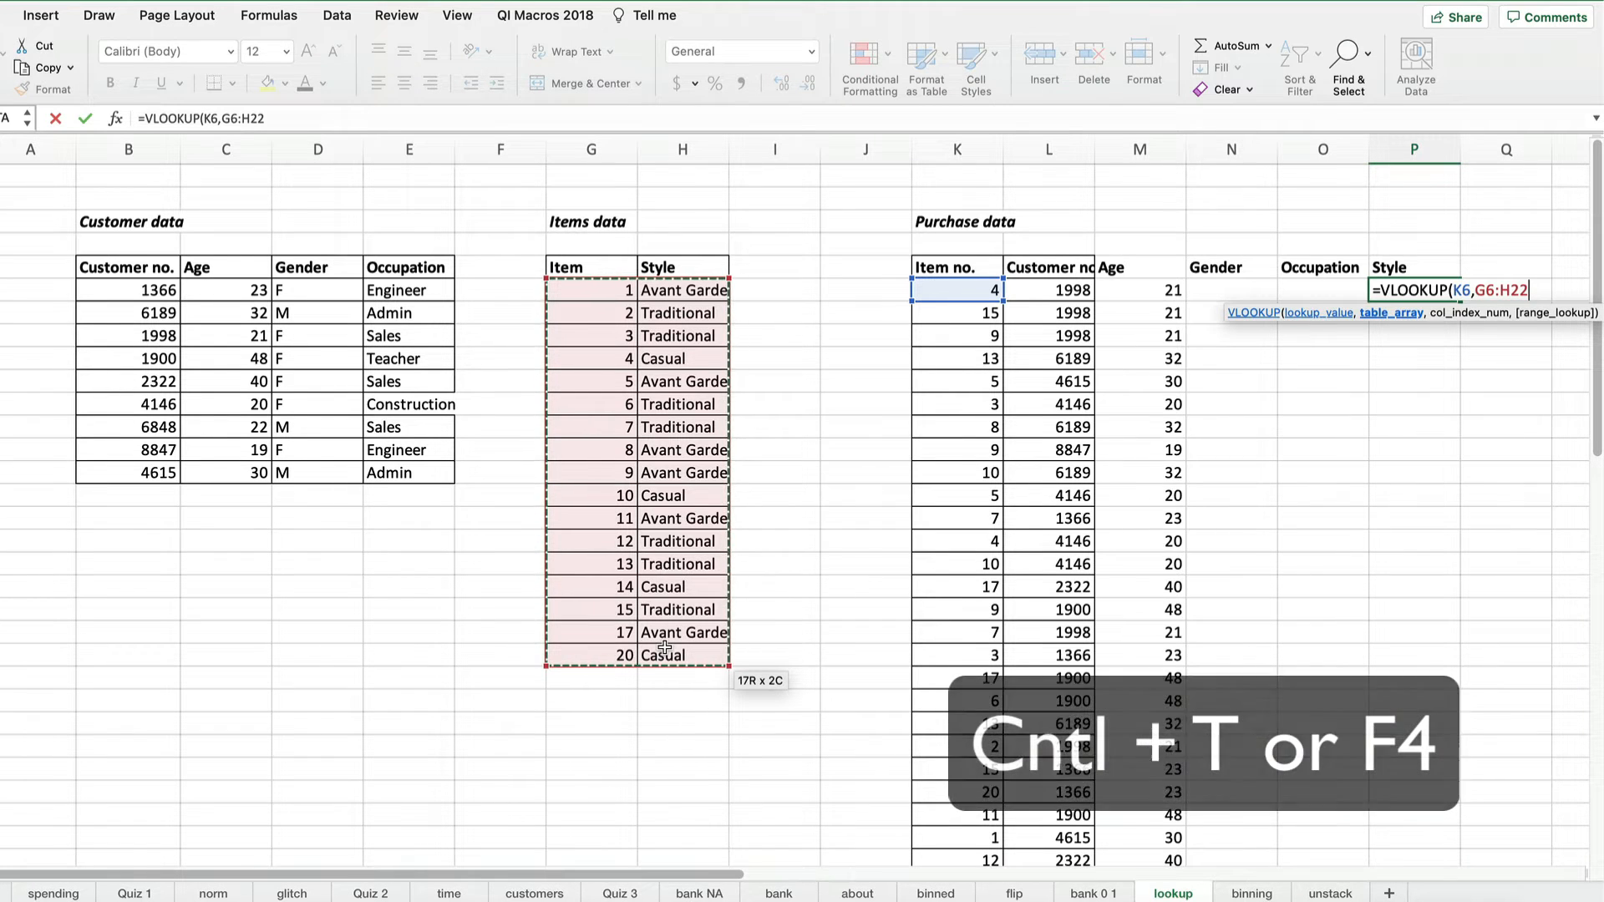
pyautogui.press('F4')
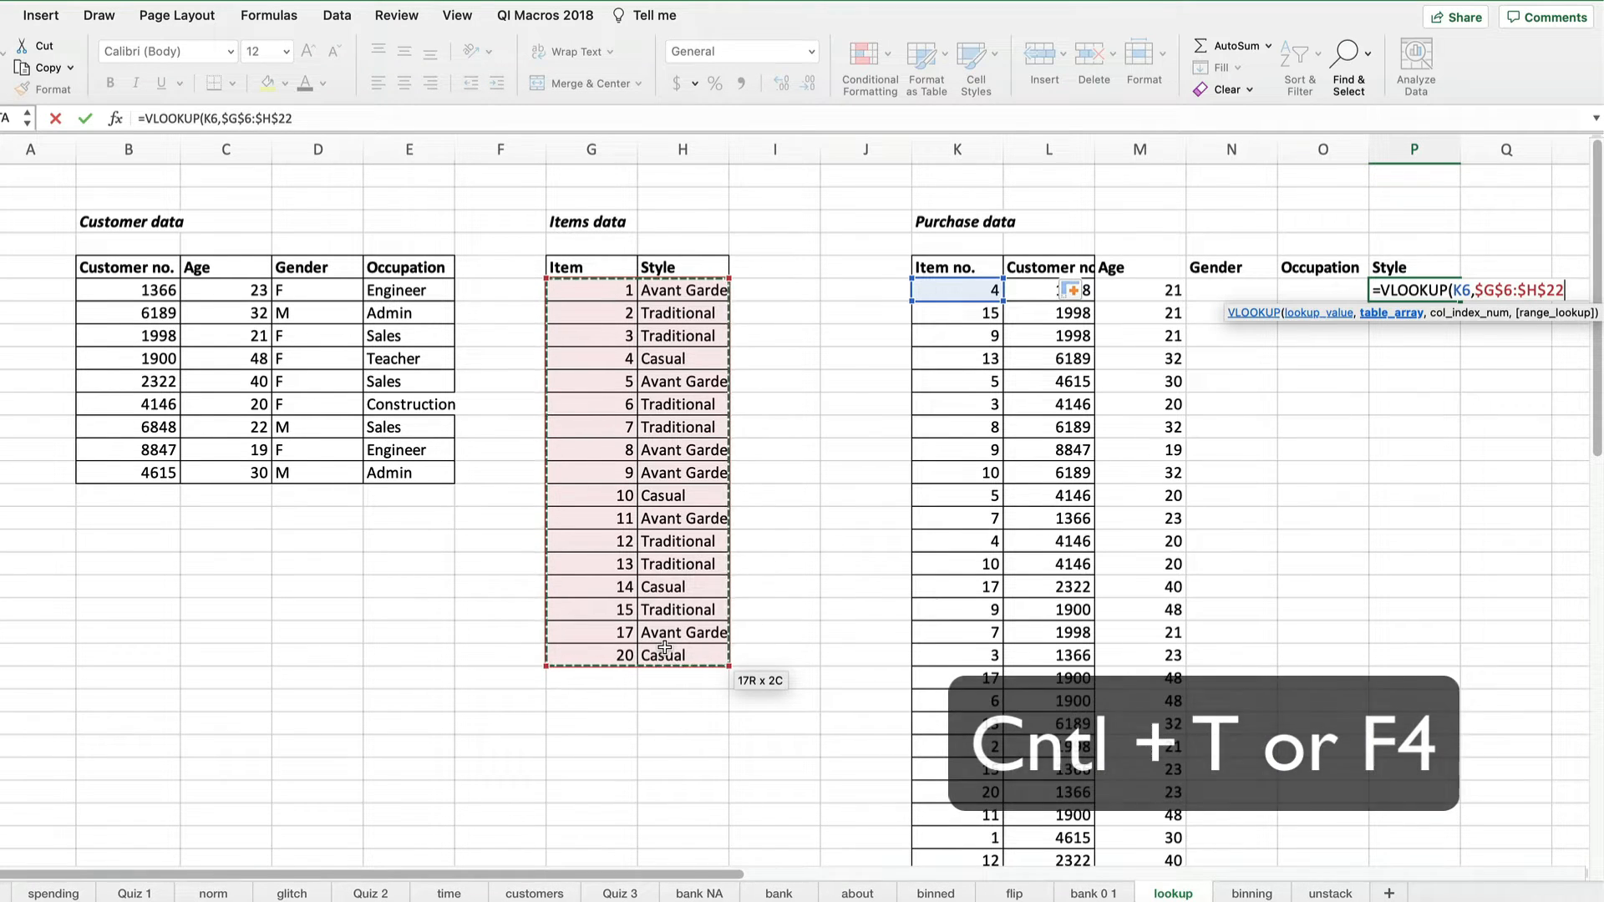
pyautogui.write(',')
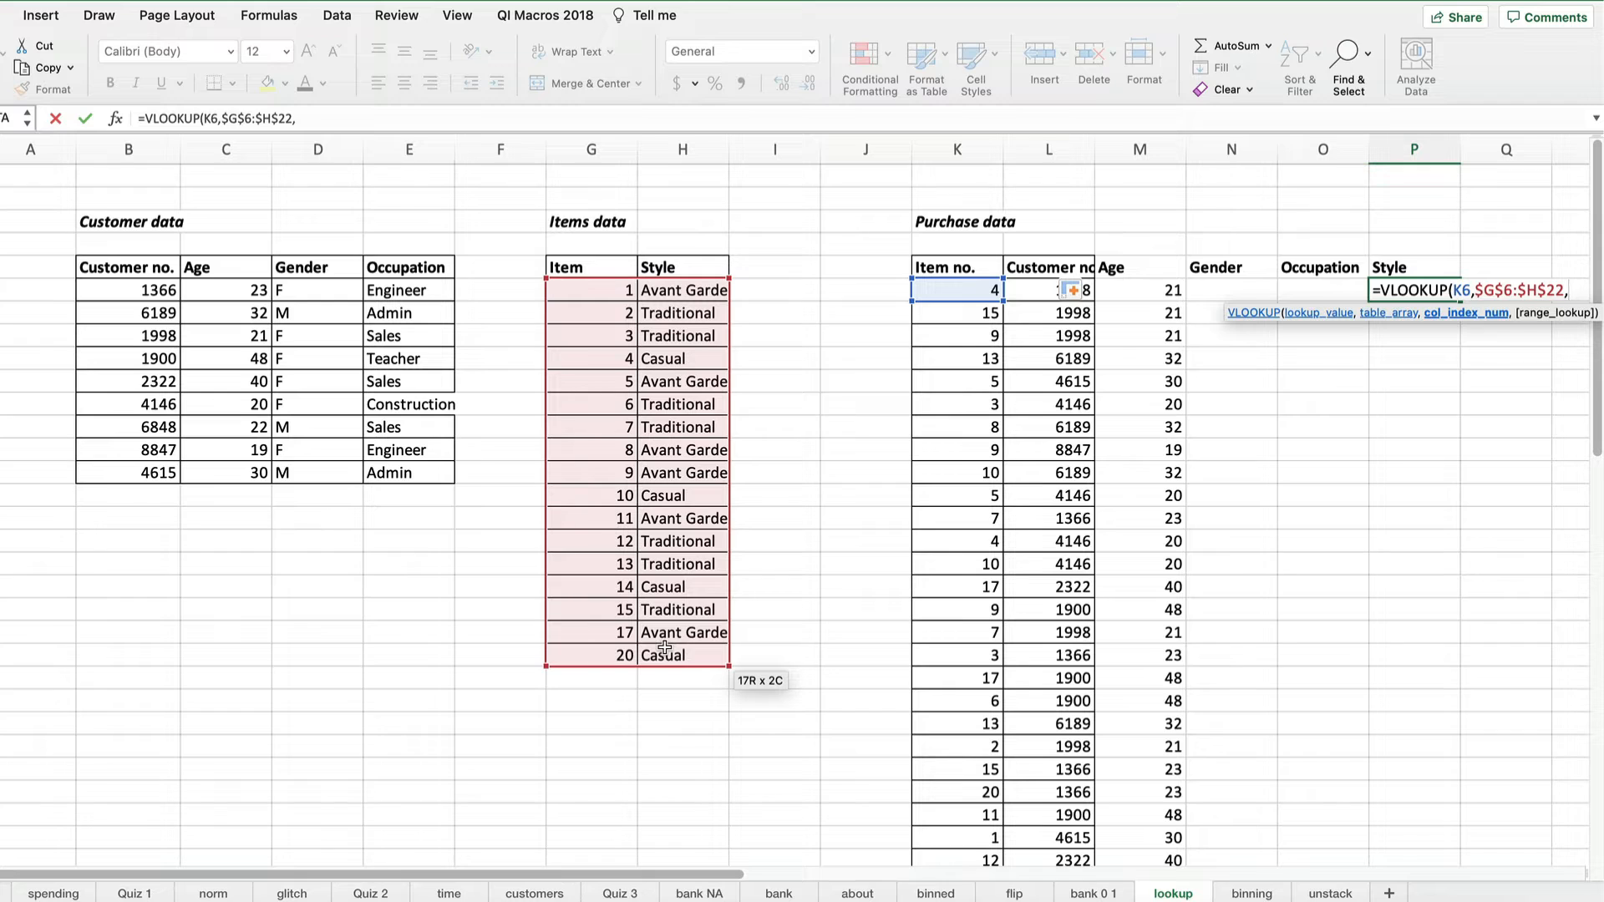
pyautogui.write('2')
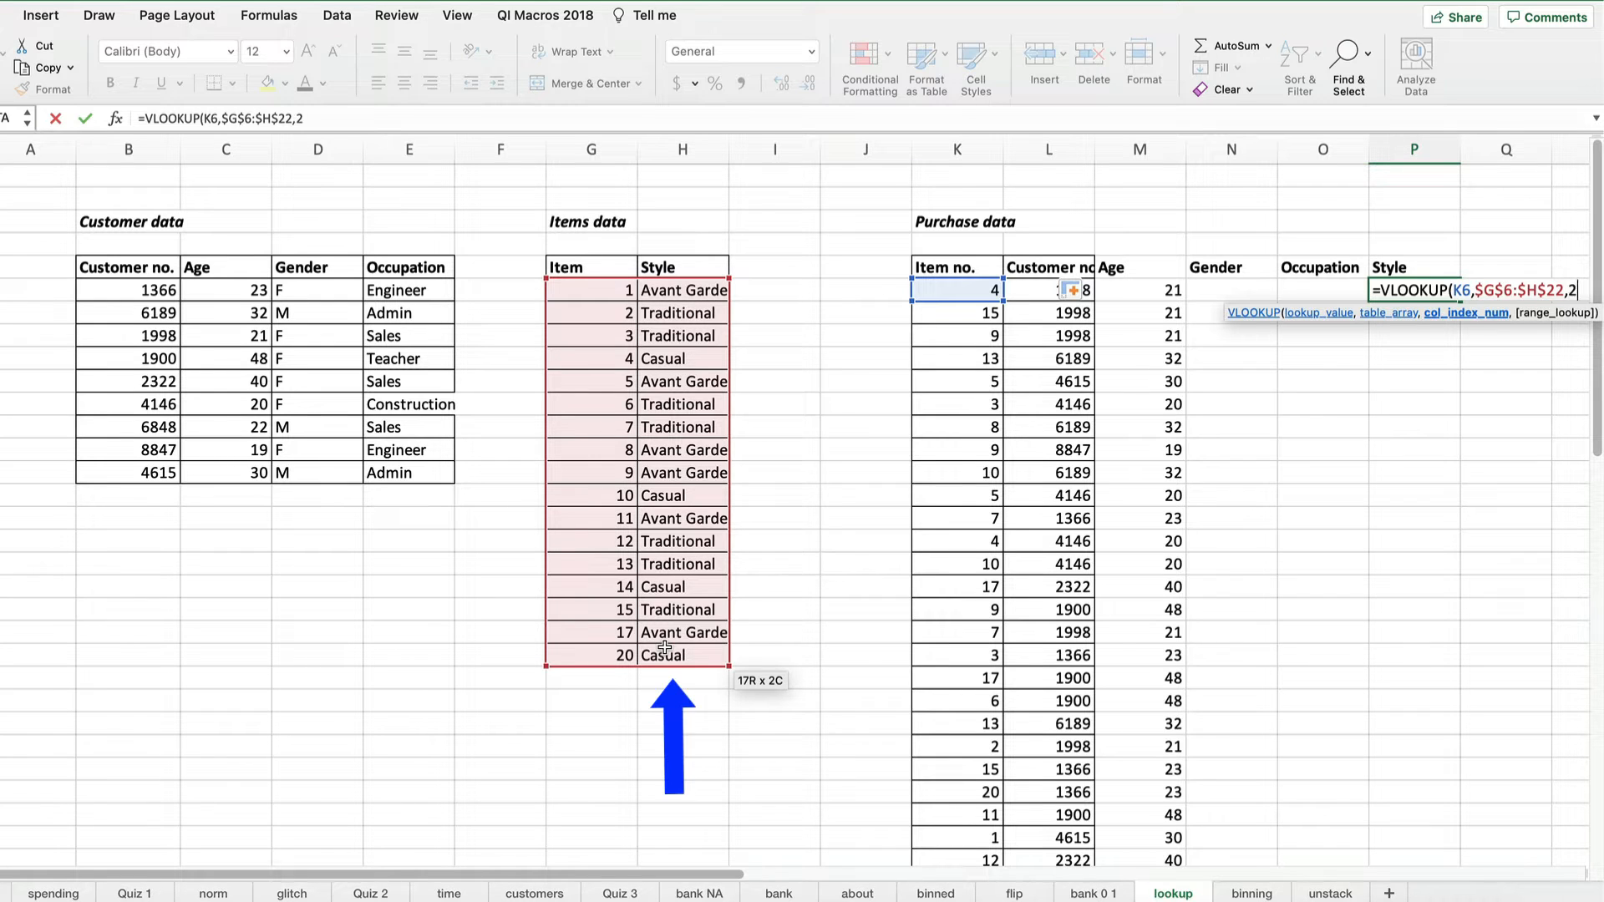
pyautogui.write(',')
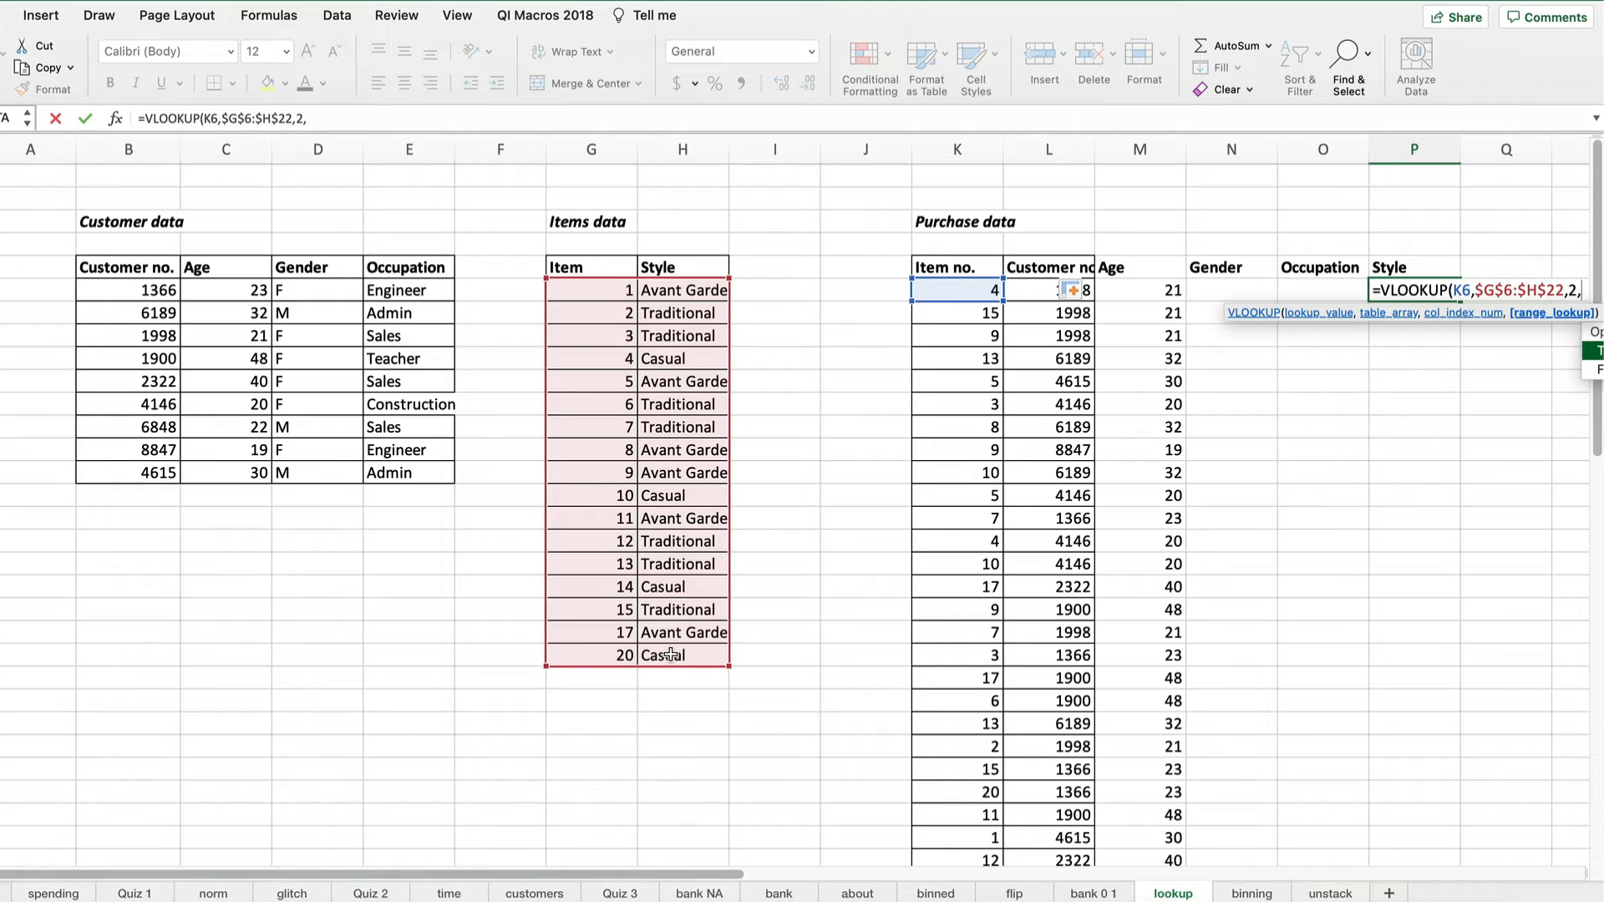
pyautogui.write('false')
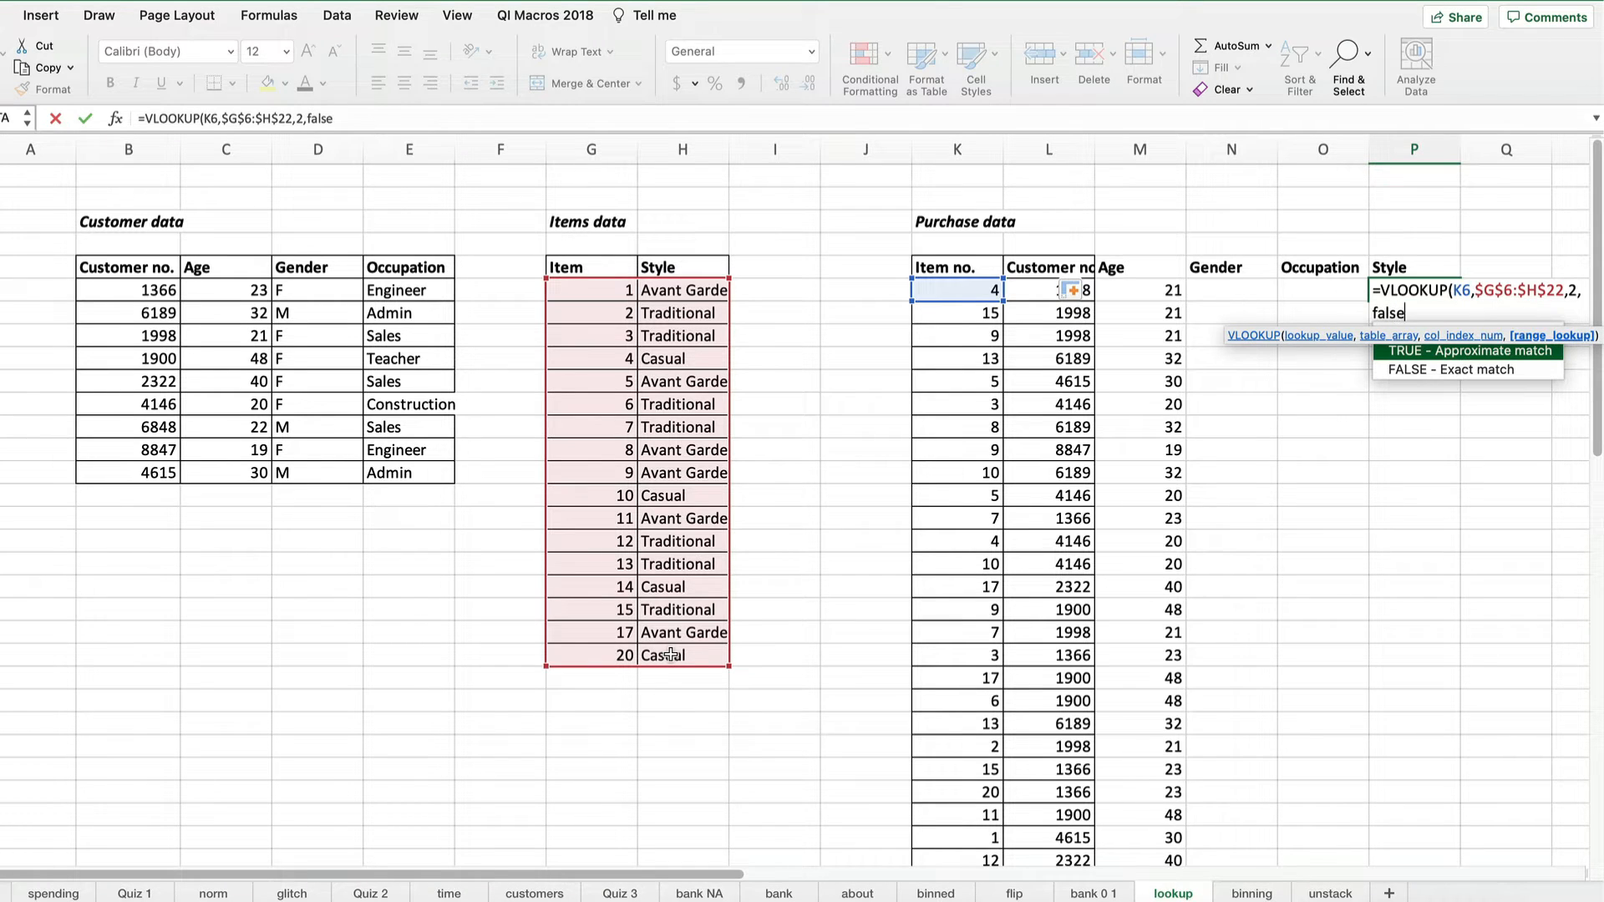
pyautogui.write(')')
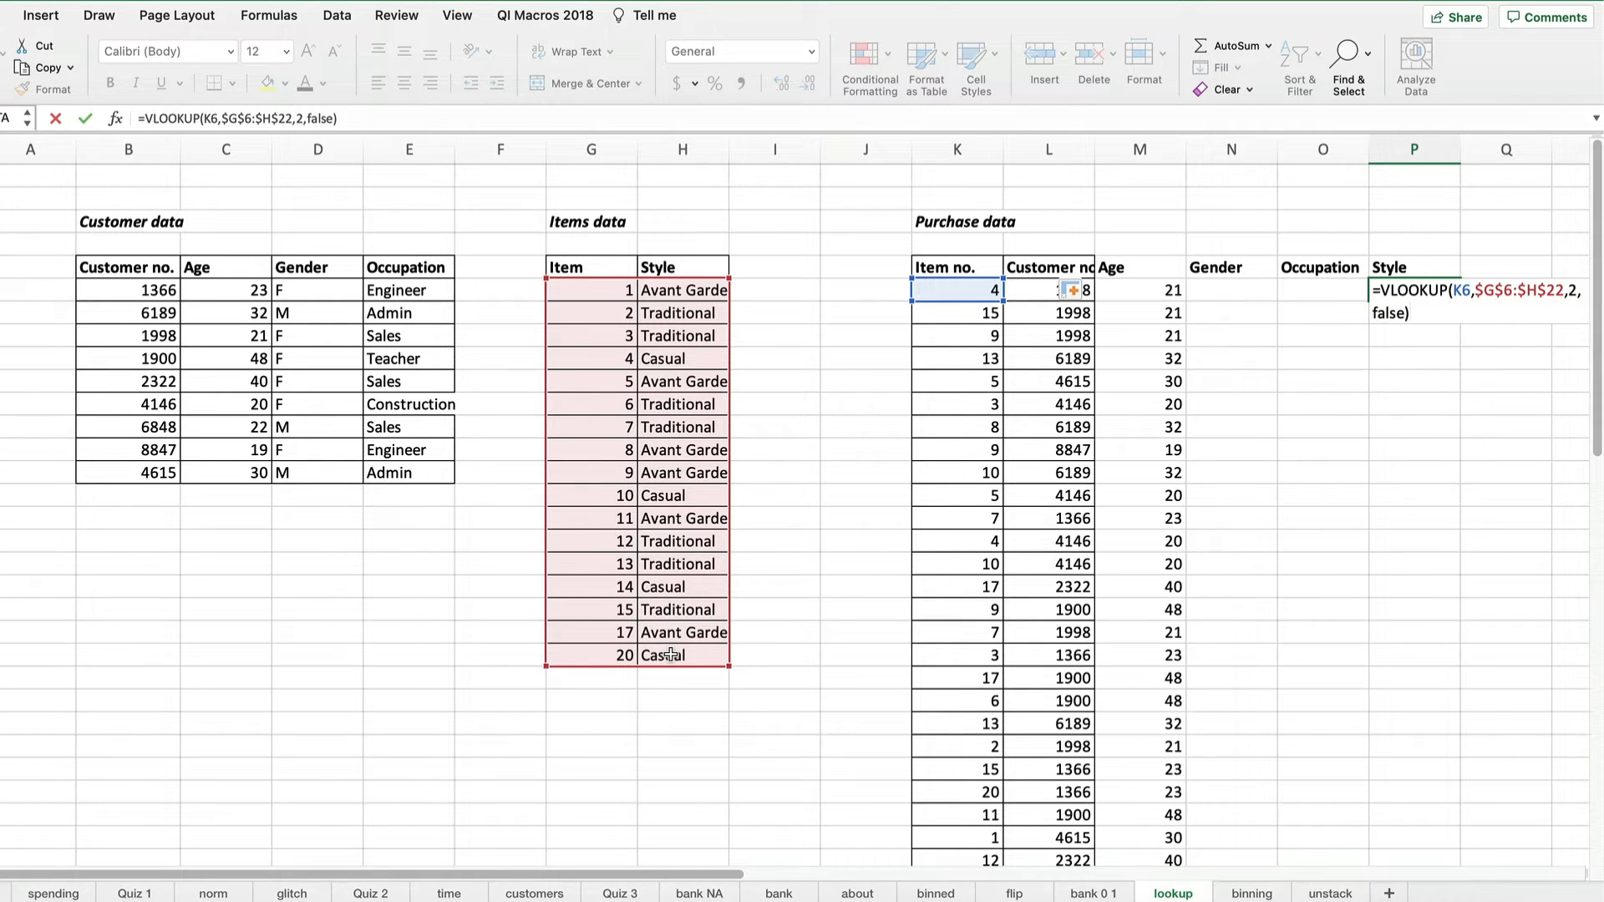
pyautogui.press('Return')
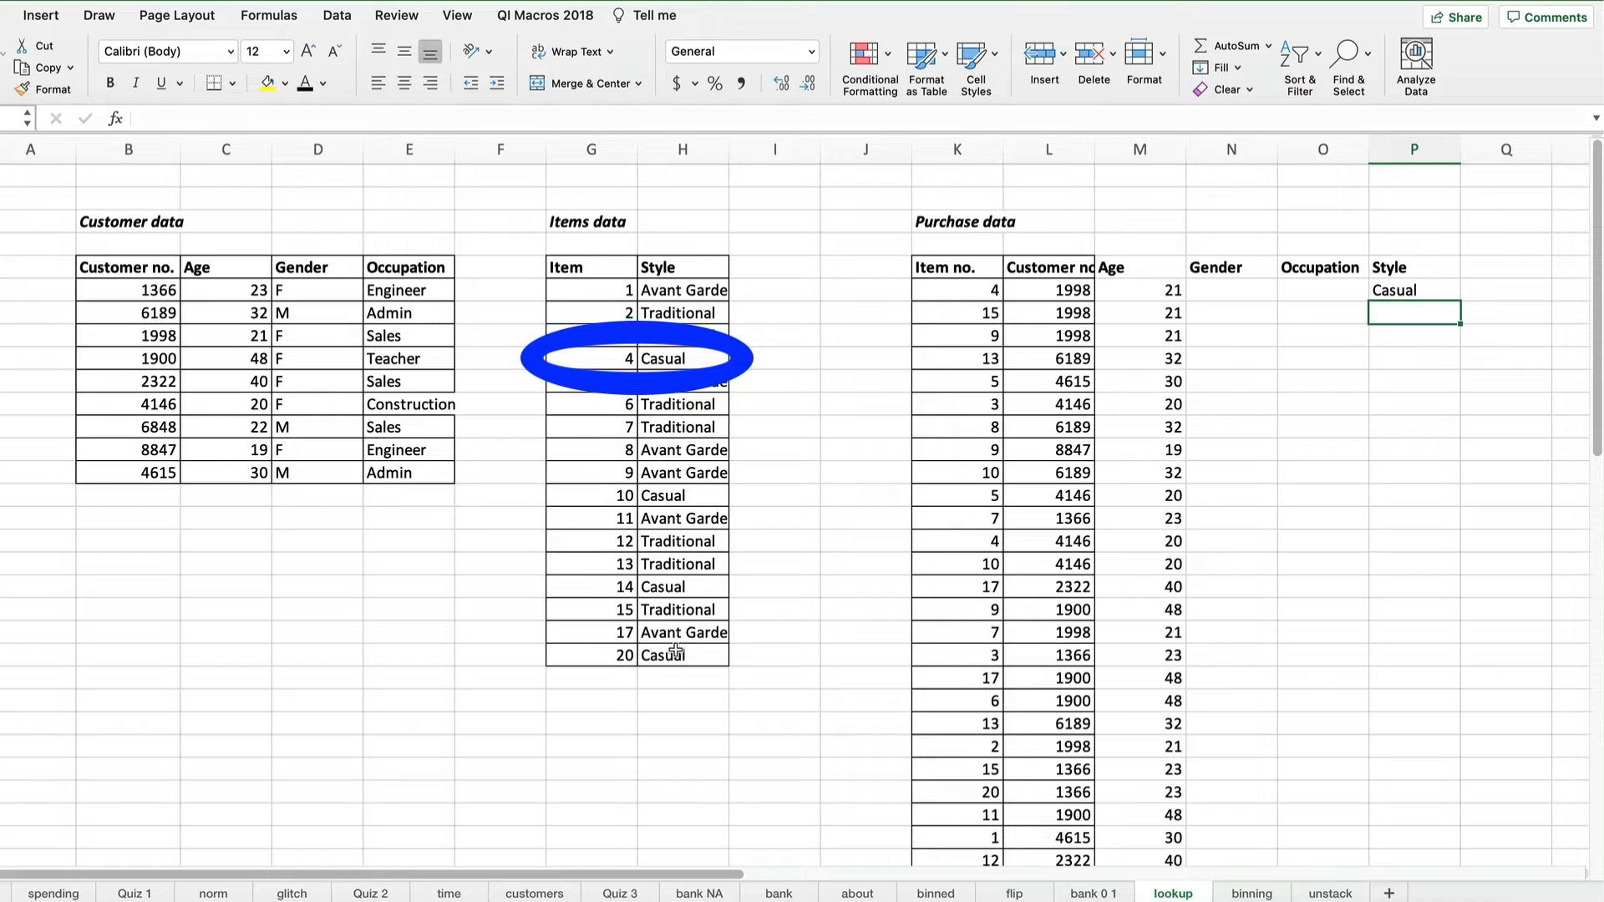
# - Fill the P6 lookup formula down the whole Style column of the Purchase data table
pyautogui.click(1401, 289)
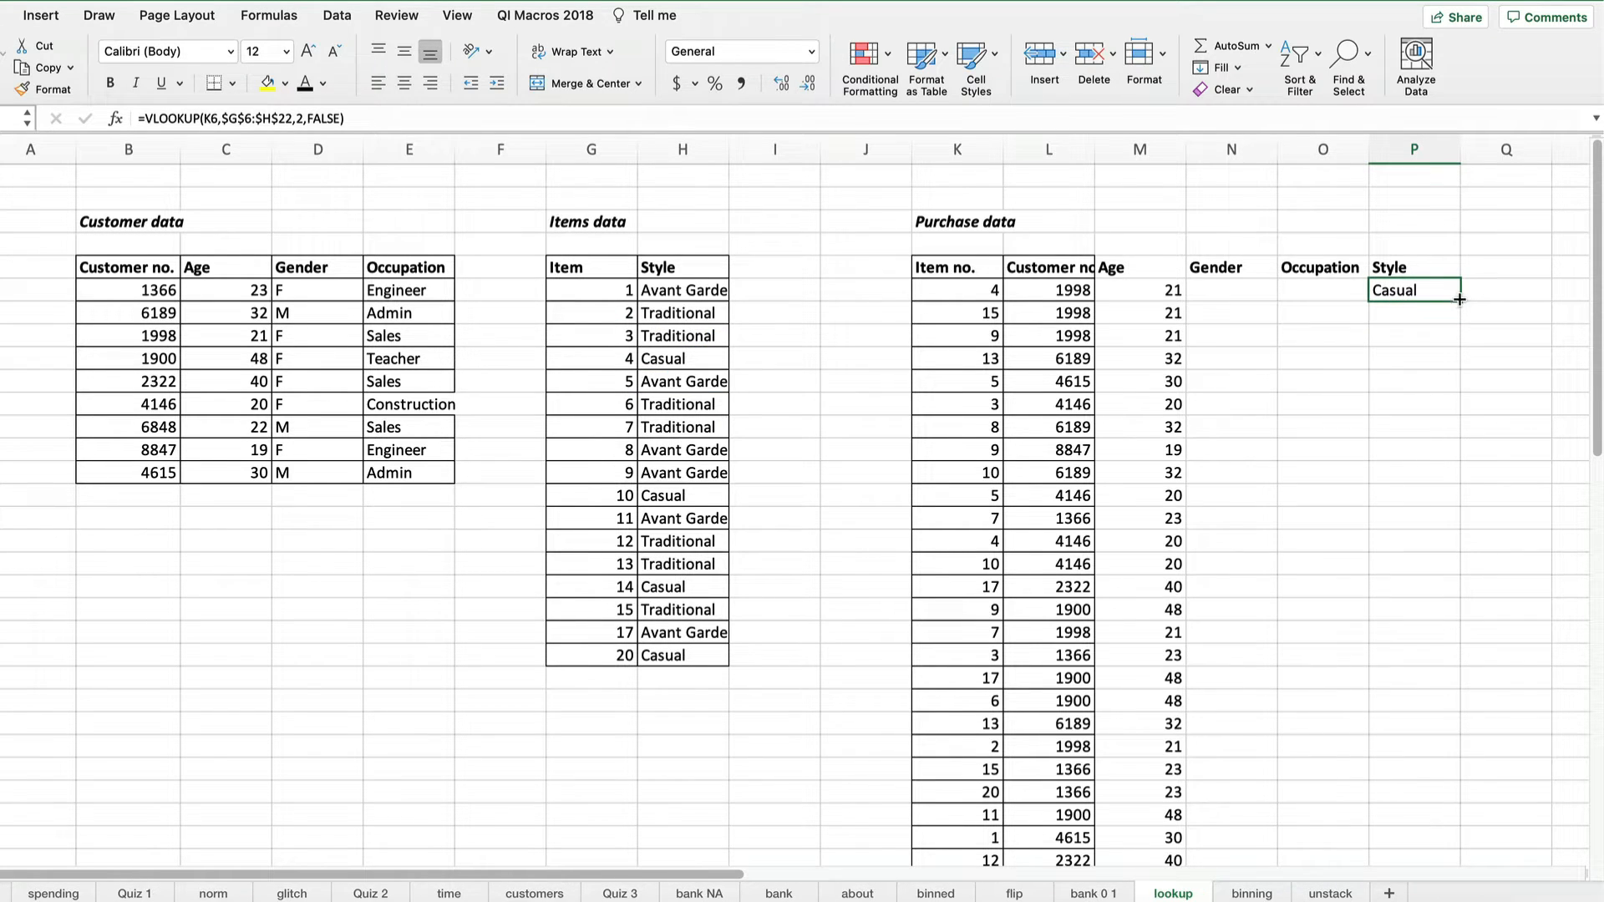
pyautogui.doubleClick(1459, 299)
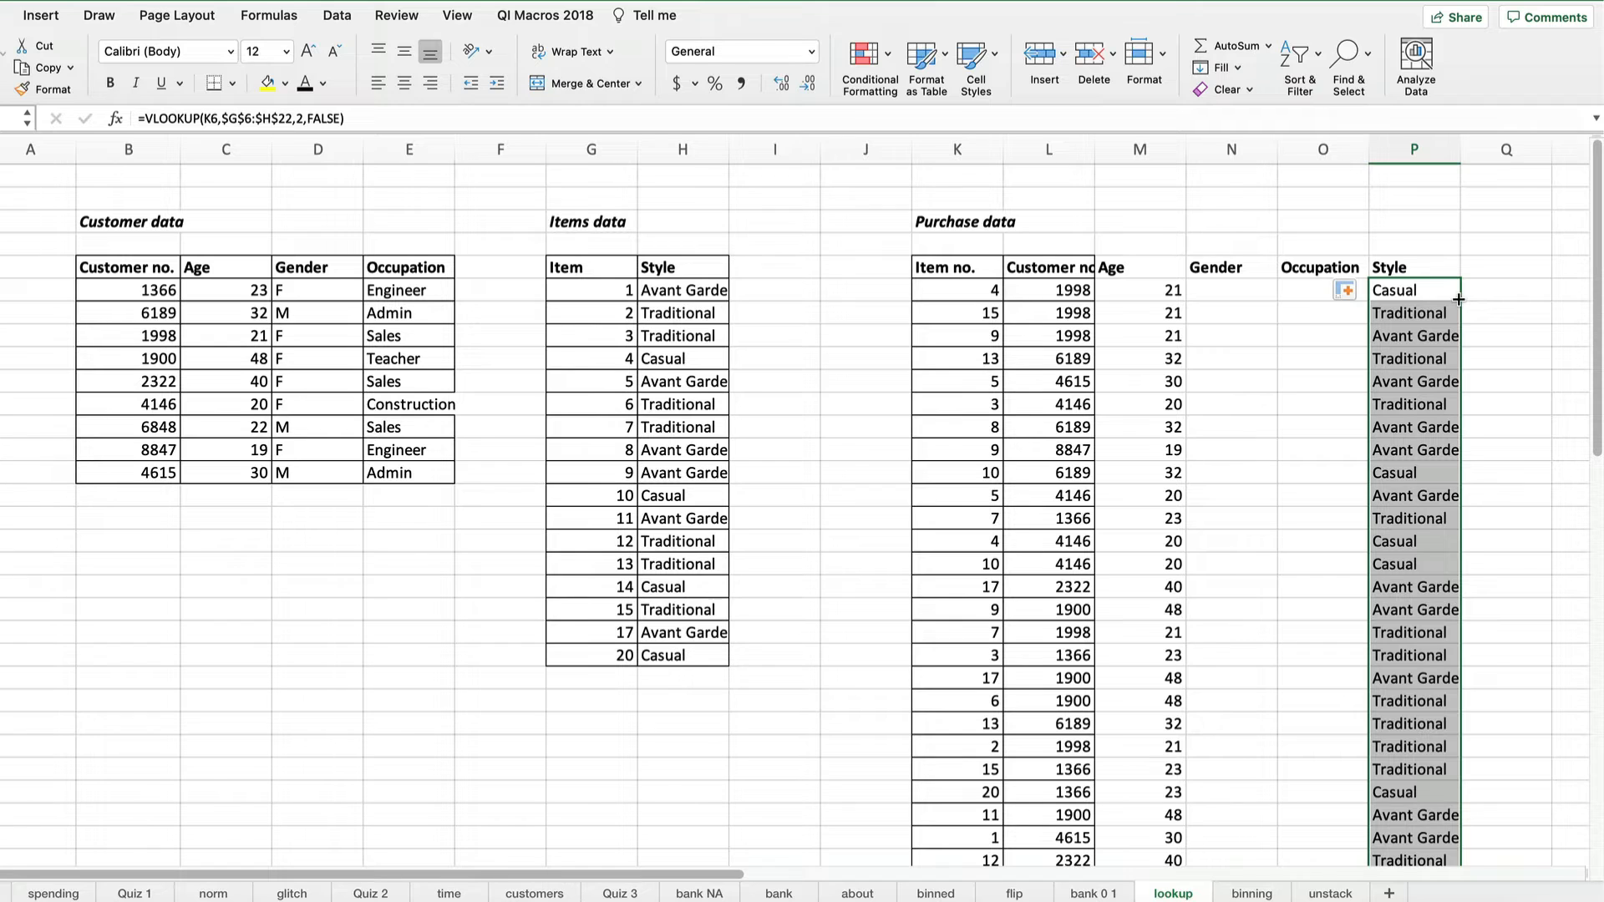
pyautogui.click(1565, 332)
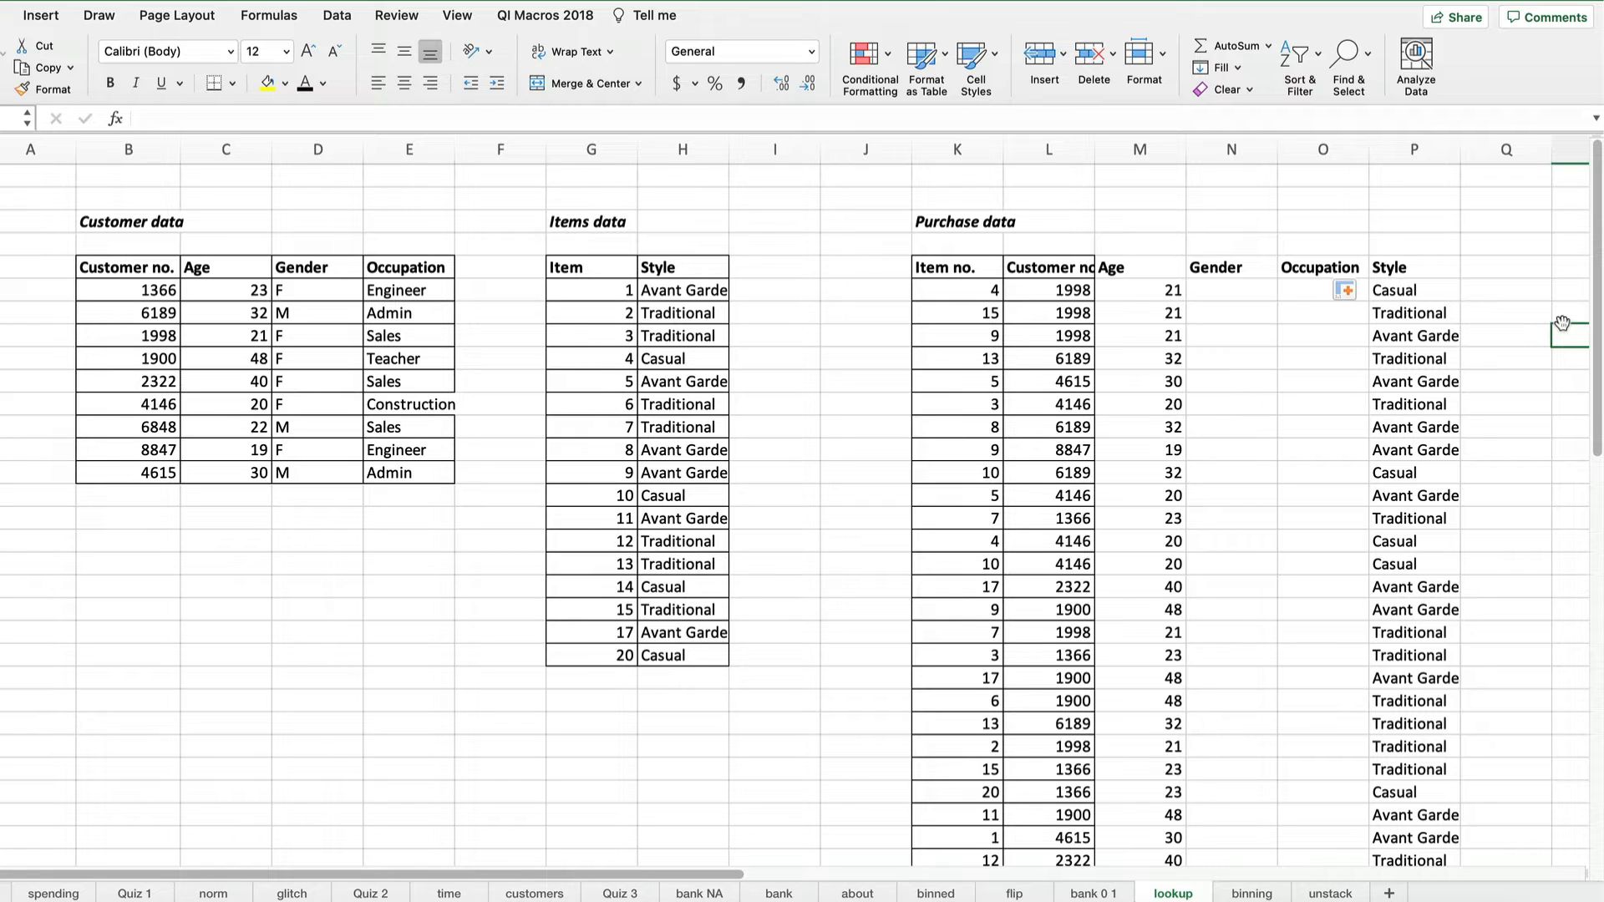
# - Lock the lookup value's column as $L6 in the M6 Age formula and copy the formula across to N6:O6
pyautogui.click(1137, 290)
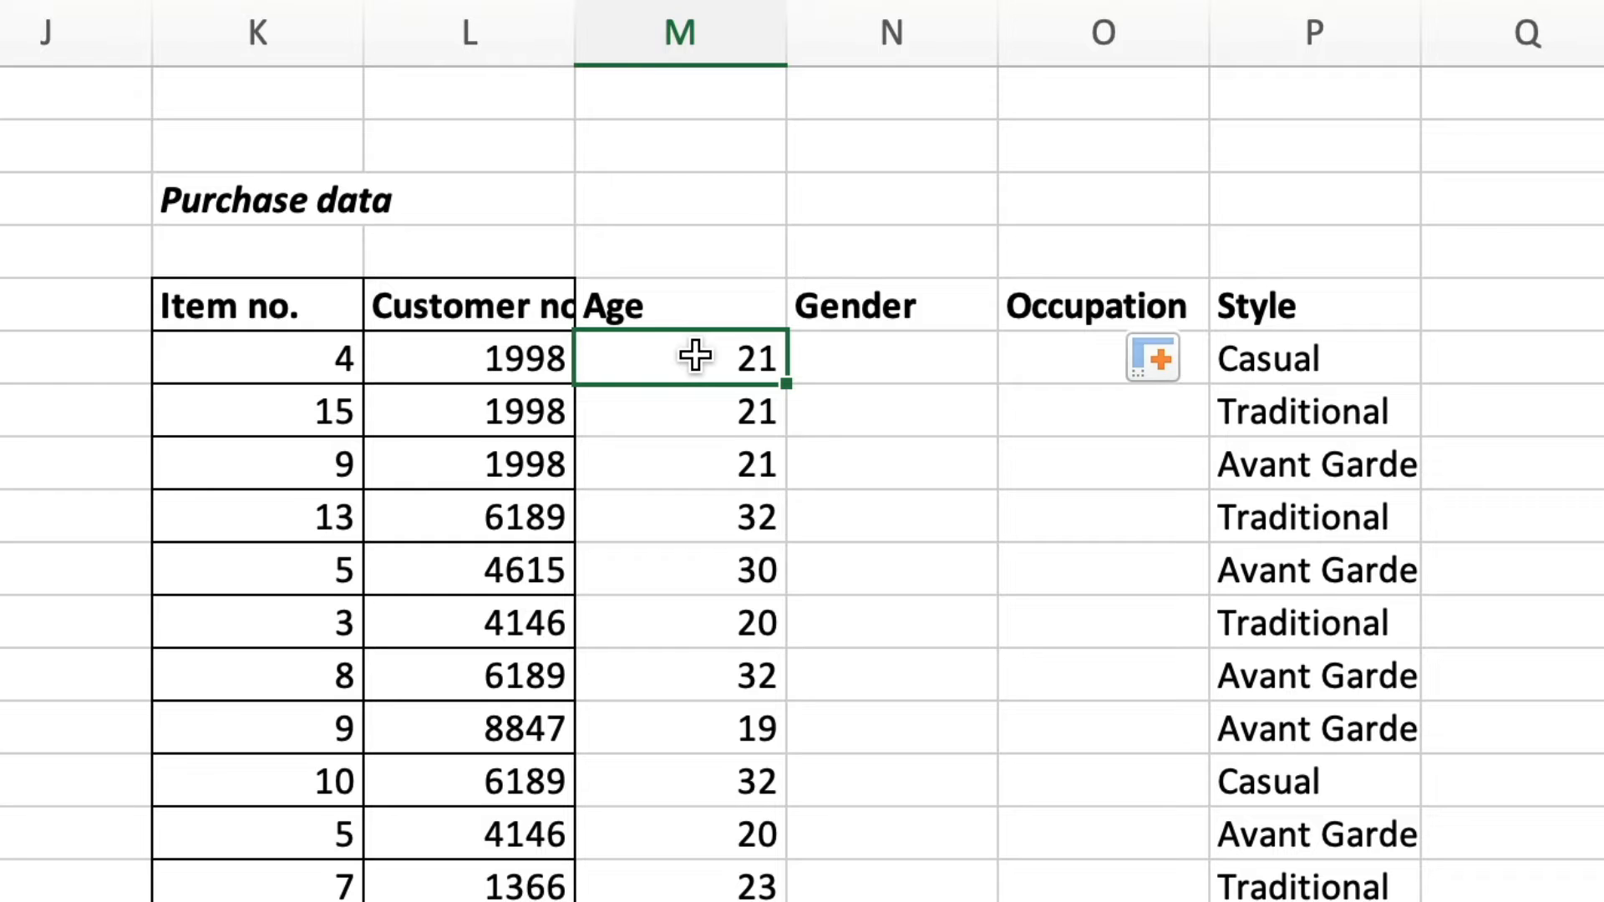
pyautogui.doubleClick(697, 355)
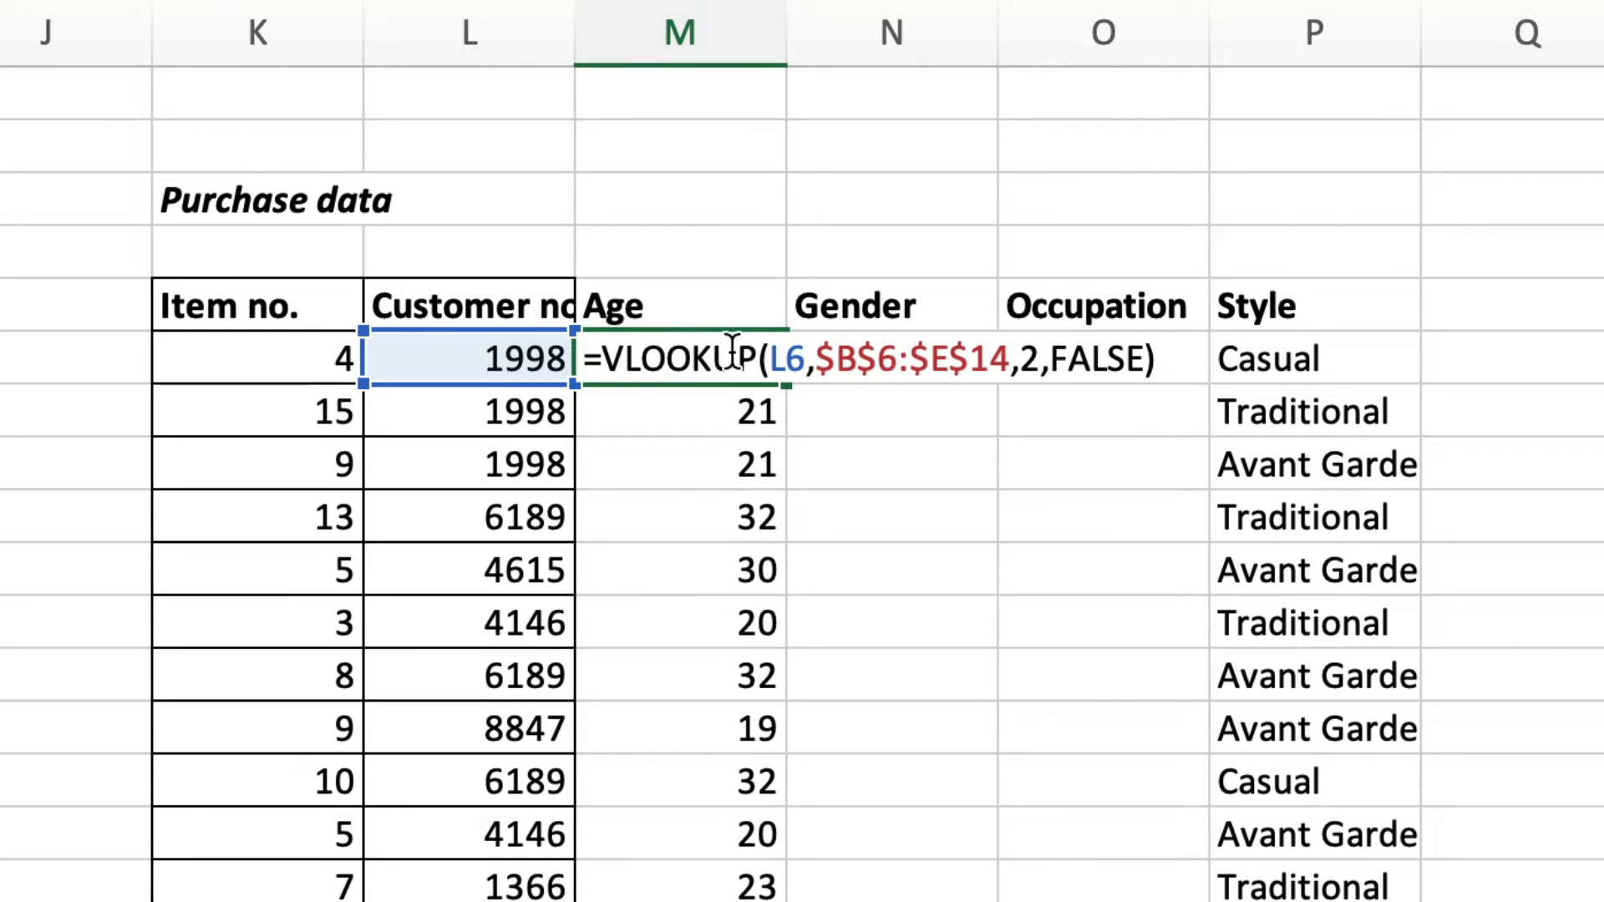
pyautogui.click(774, 359)
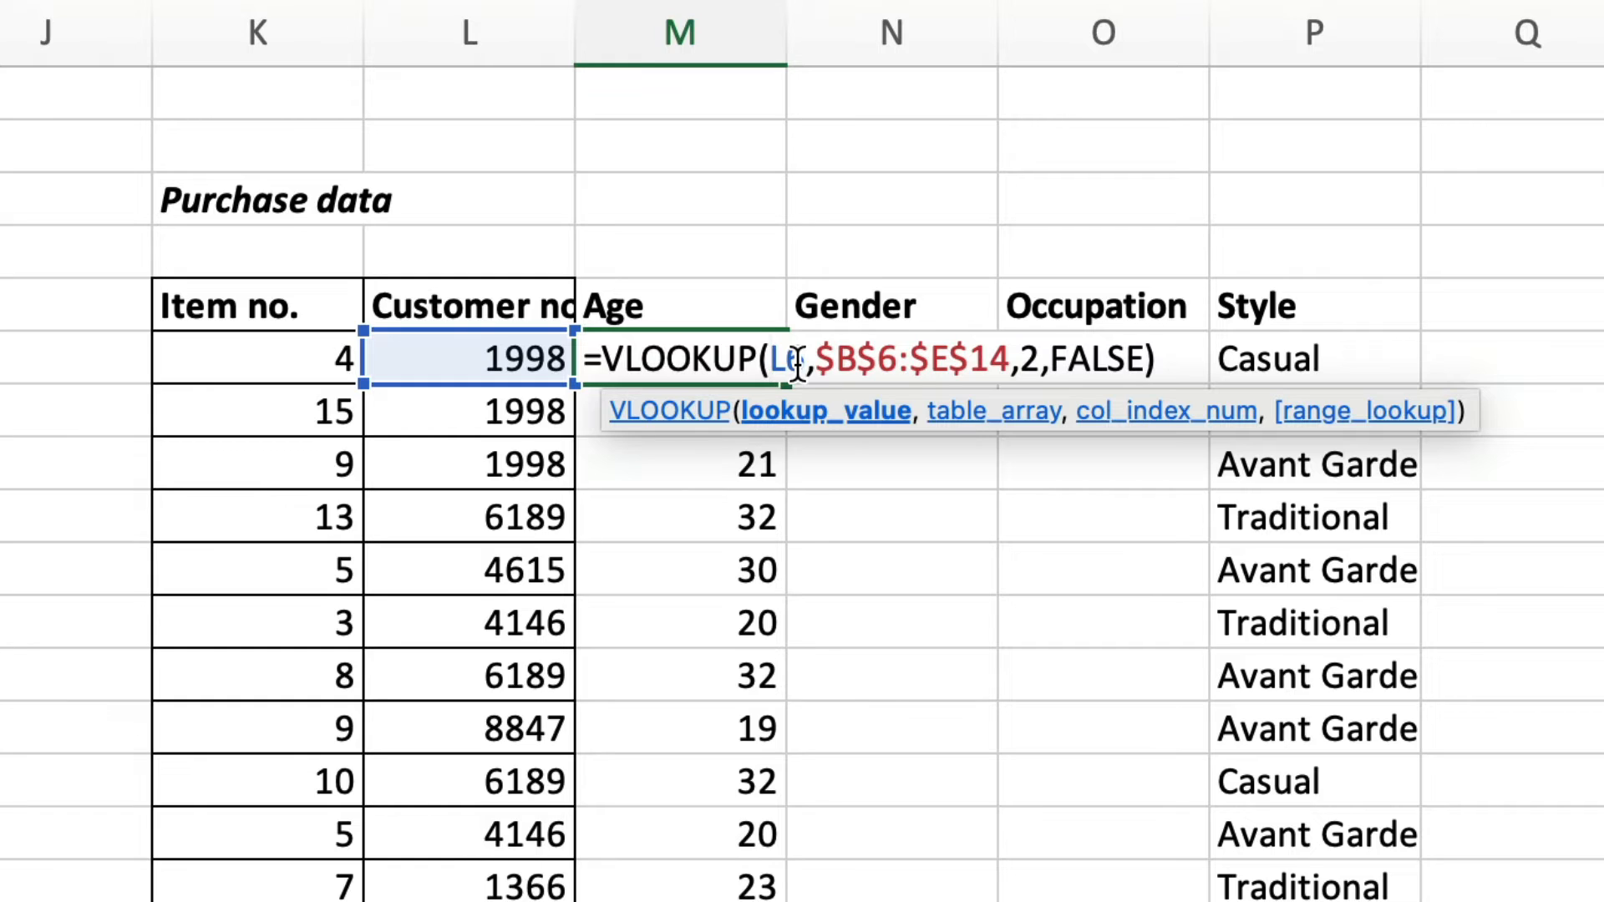
pyautogui.press('F4')
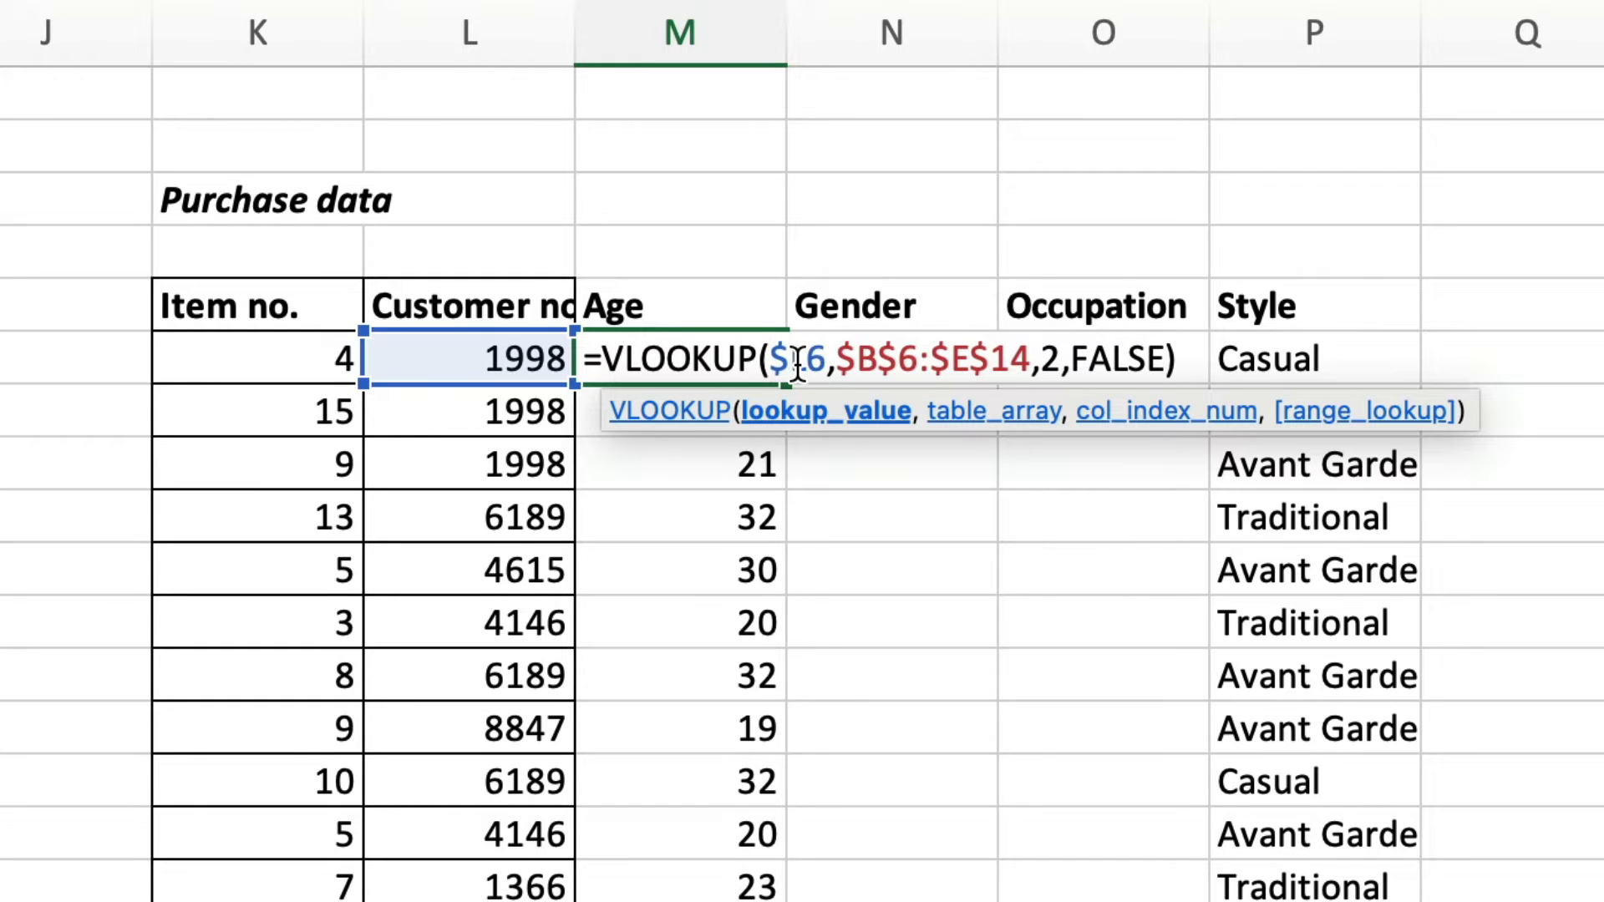
pyautogui.press('Return')
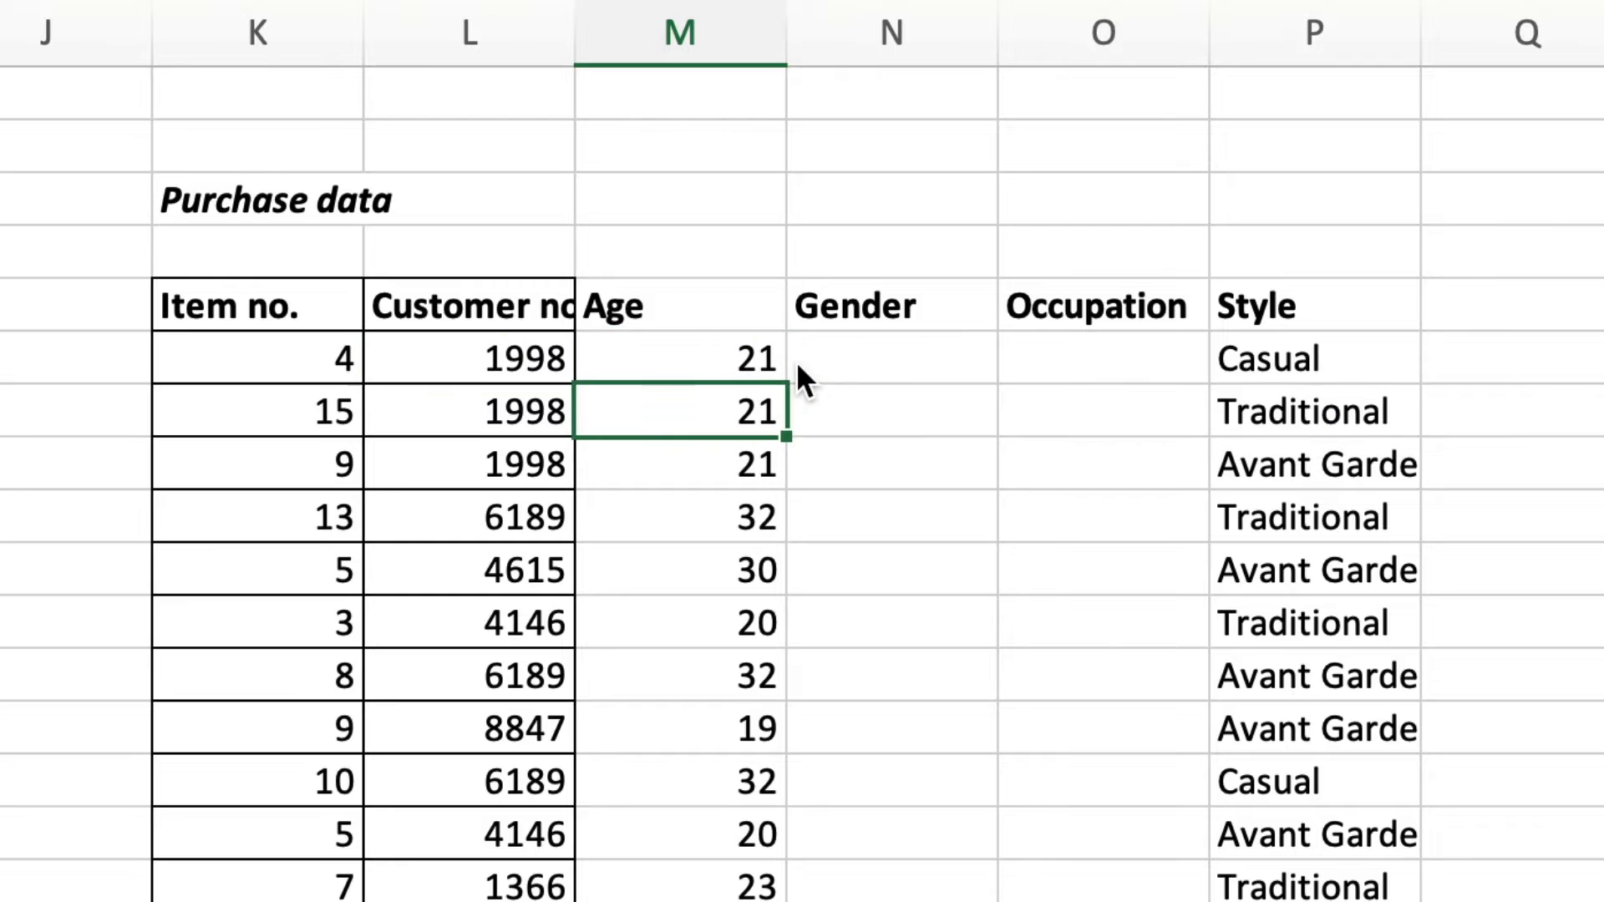
pyautogui.click(677, 347)
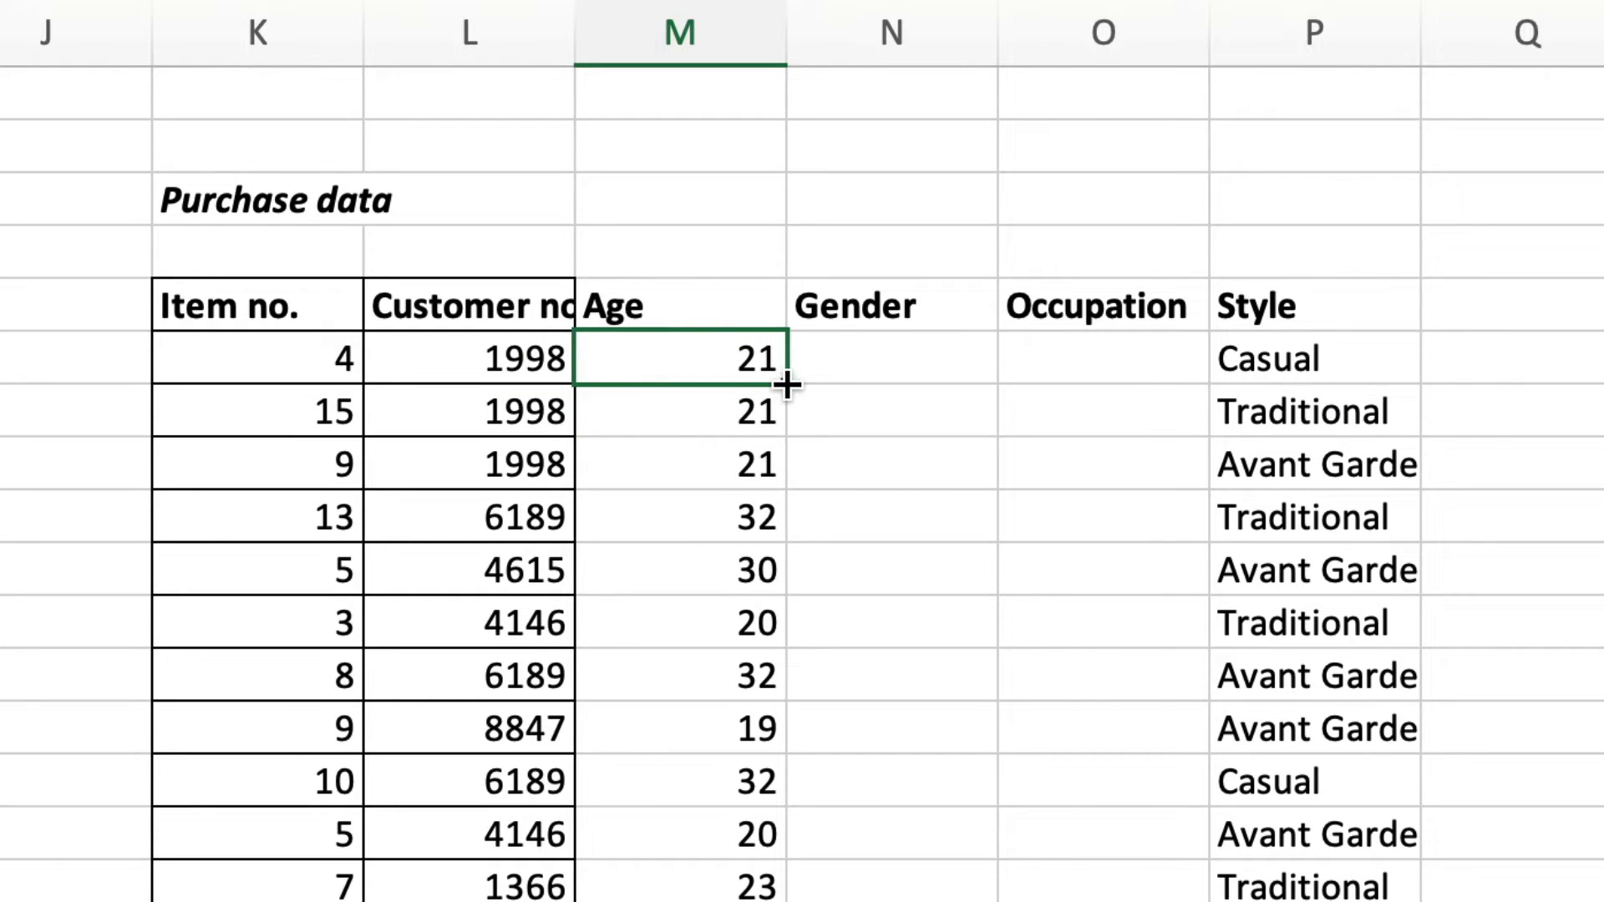
pyautogui.moveTo(788, 384); pyautogui.dragTo(1143, 380)
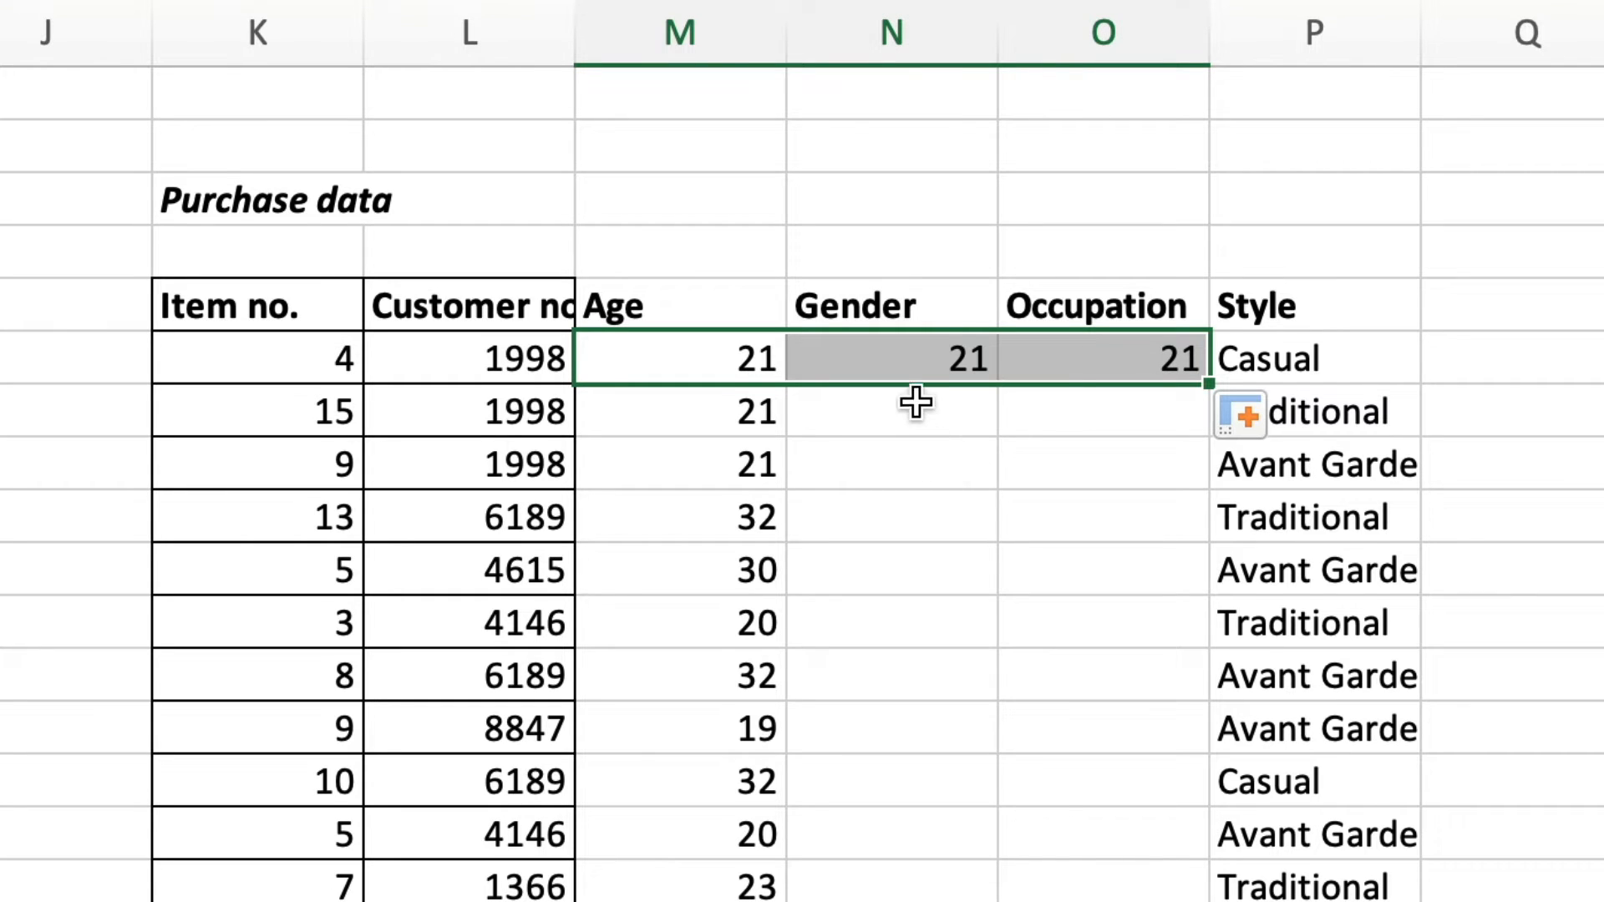
# - Set the column index to 3 in the N6 Gender lookup formula
pyautogui.click(900, 349)
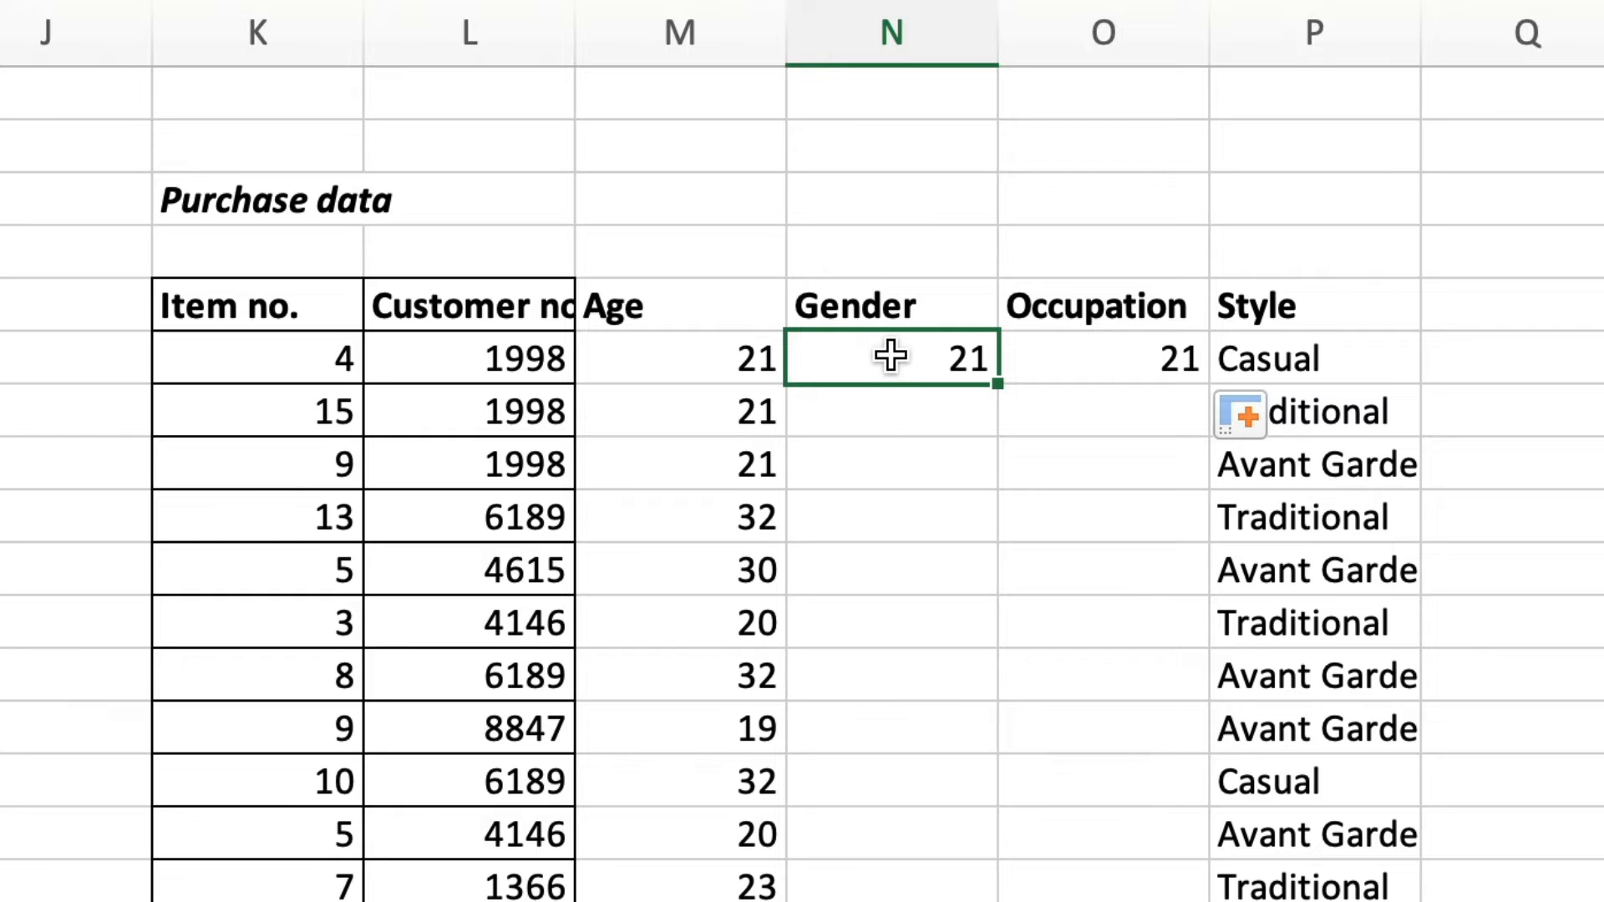
pyautogui.doubleClick(902, 358)
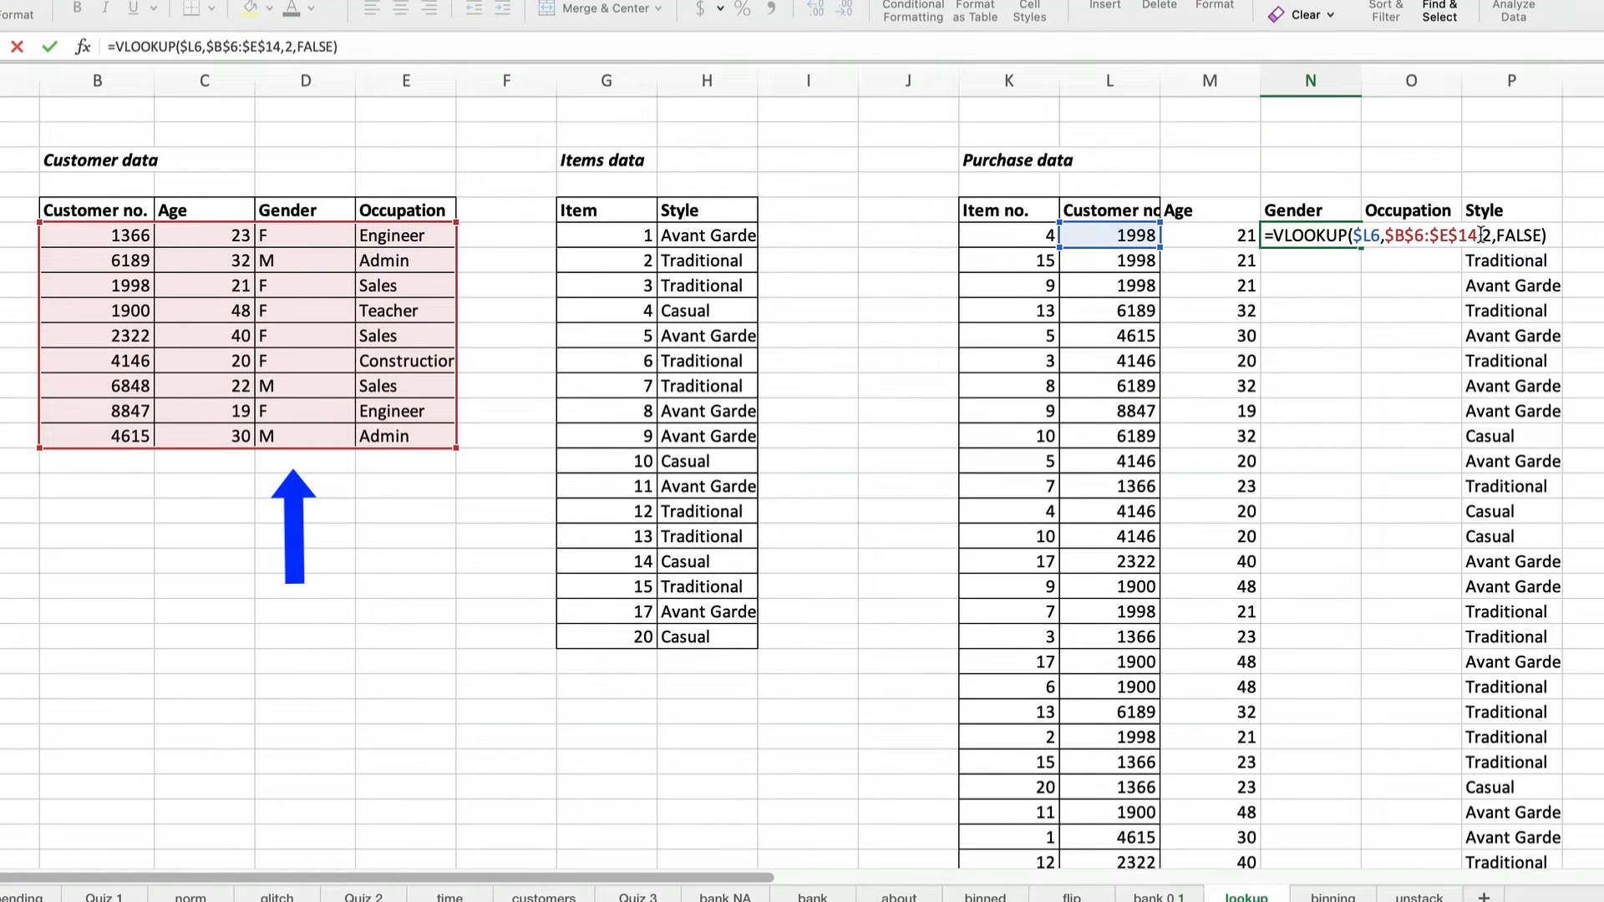
pyautogui.doubleClick(1488, 236)
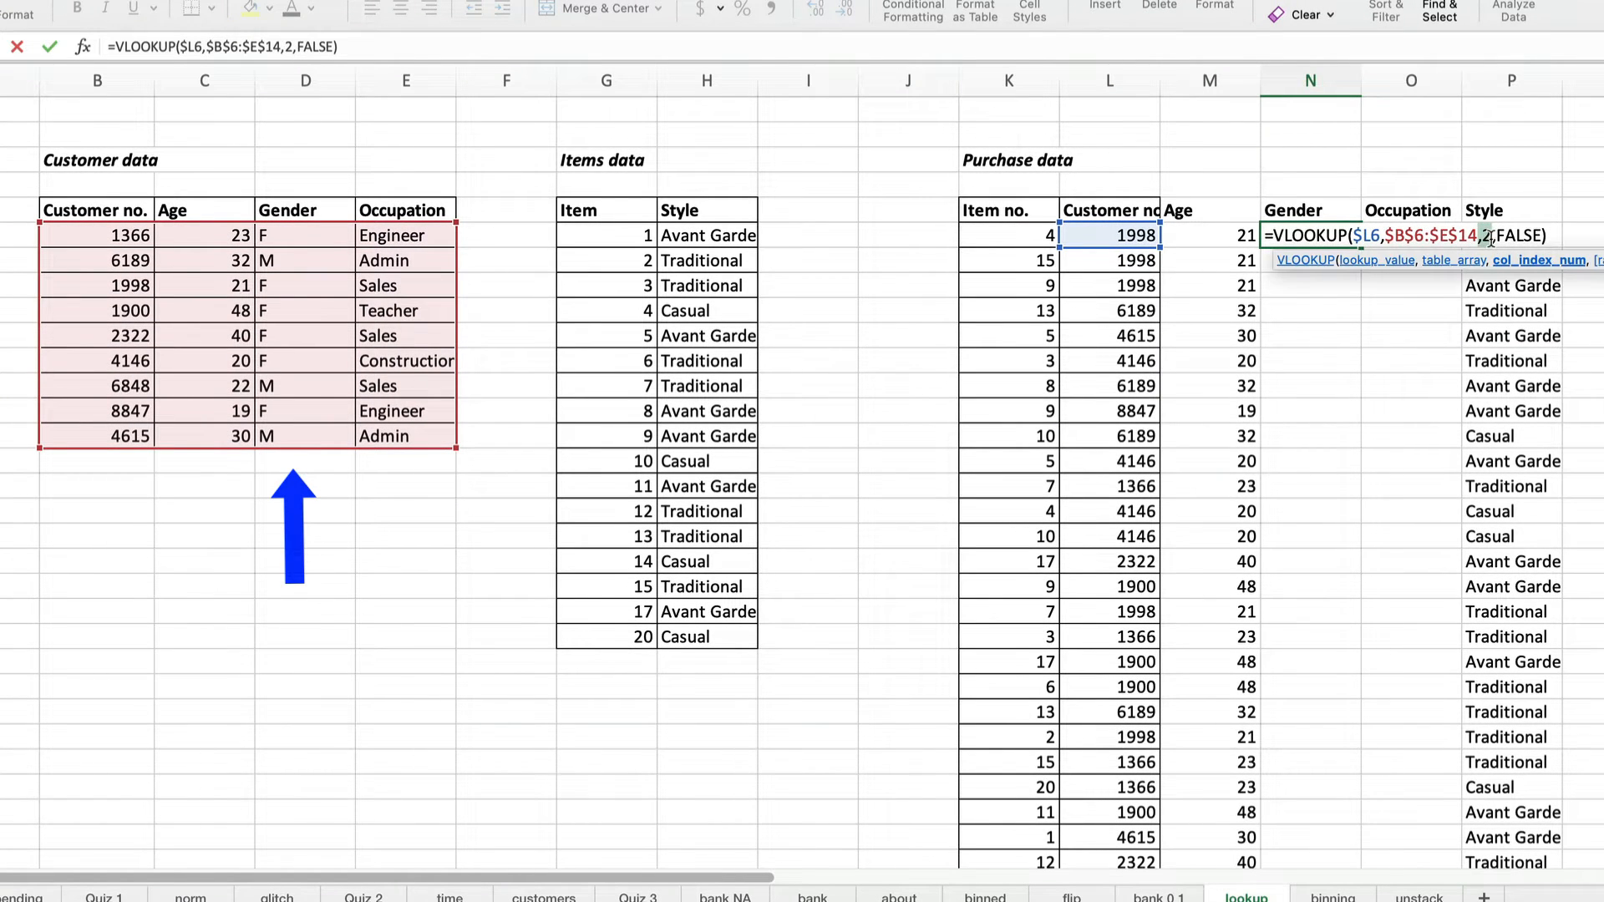
pyautogui.press('BackSpace')
pyautogui.write('3')
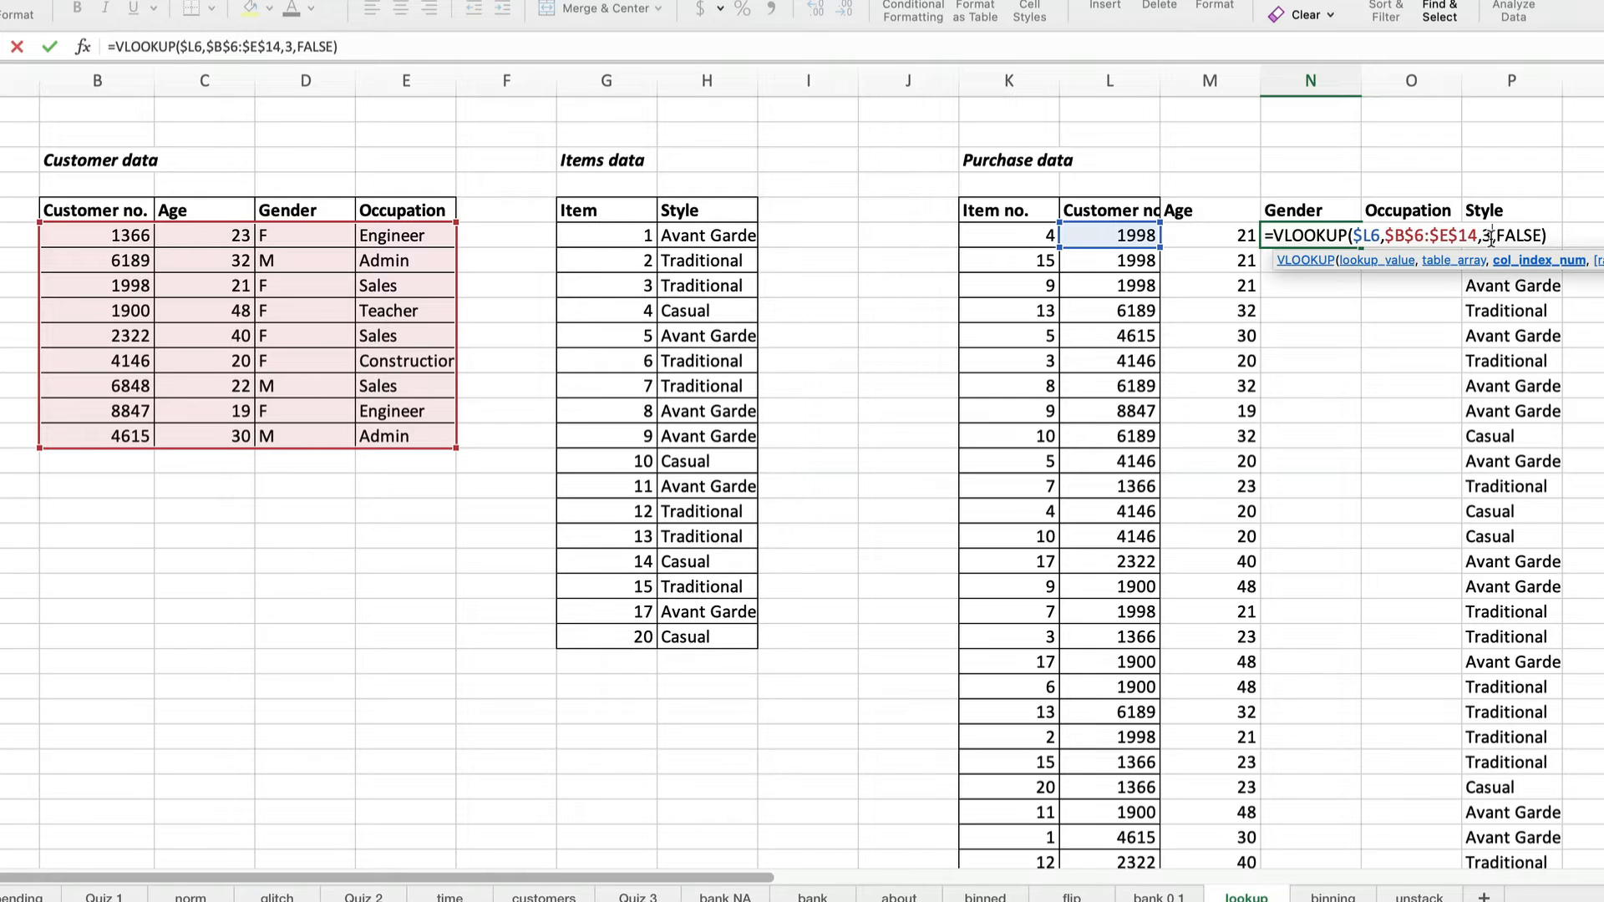
pyautogui.press('Return')
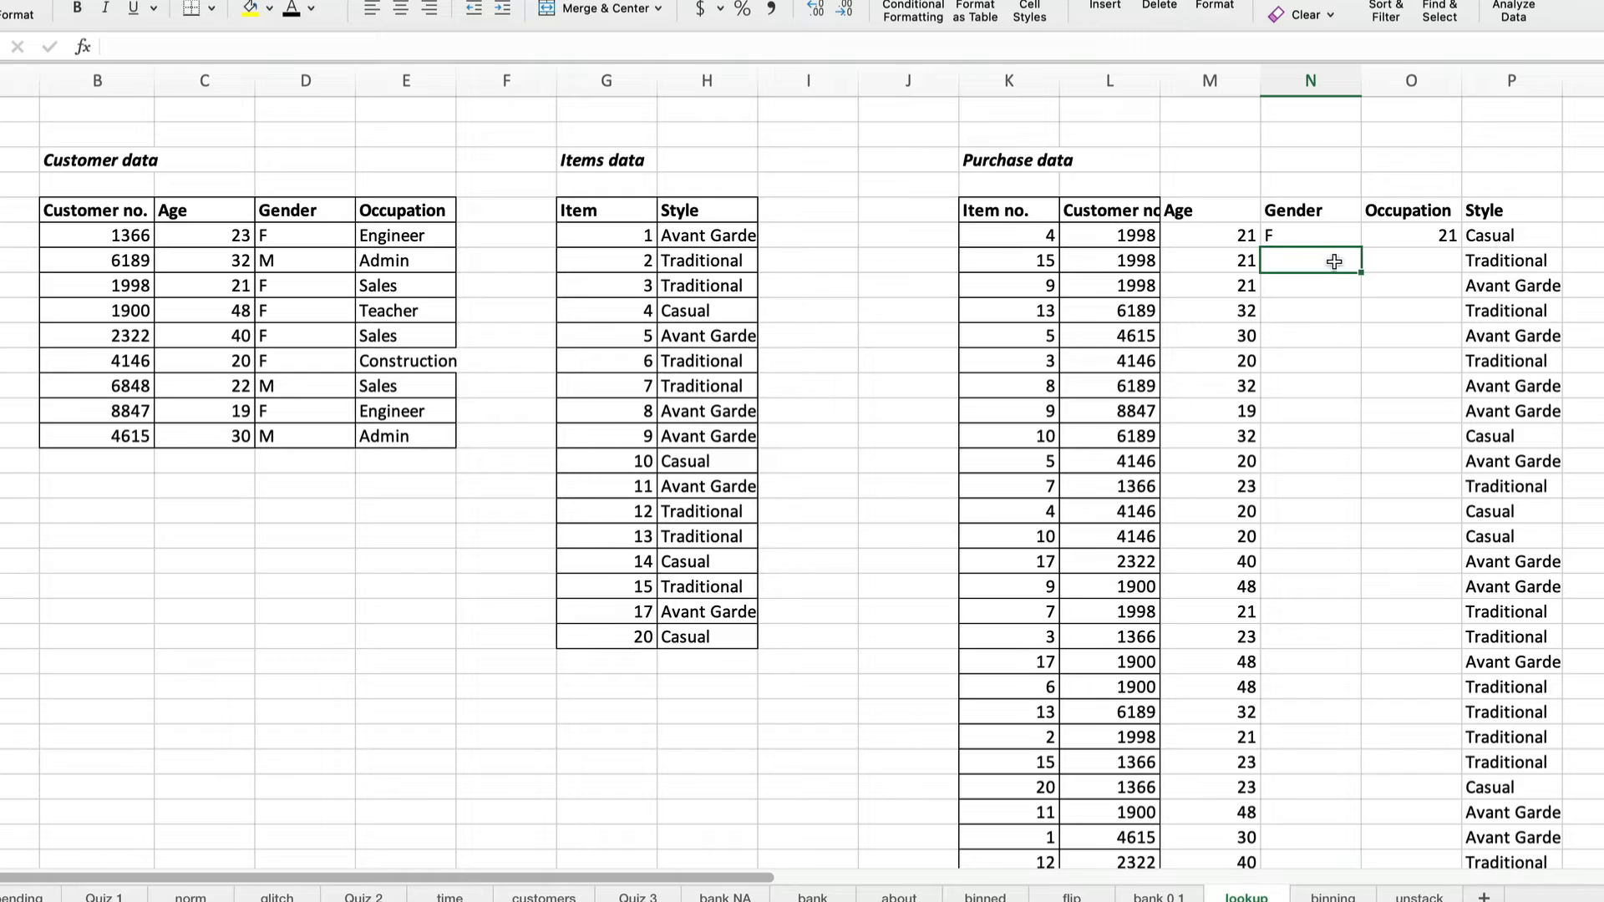
# - Set the column index to 4 in the O6 Occupation lookup formula
pyautogui.click(1406, 235)
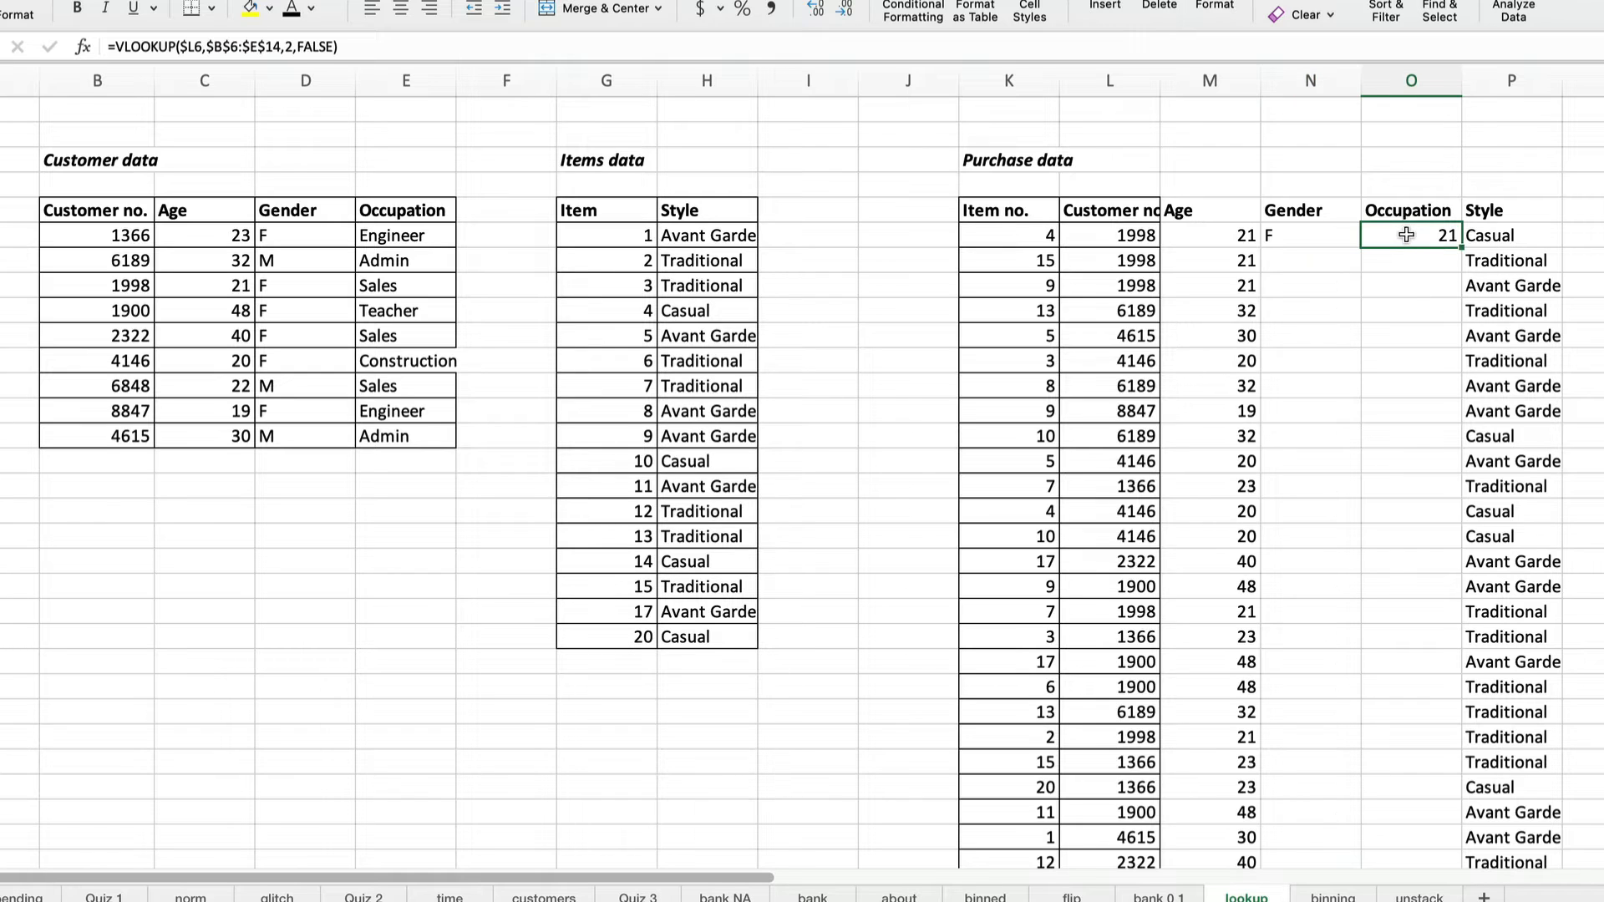
pyautogui.doubleClick(1406, 235)
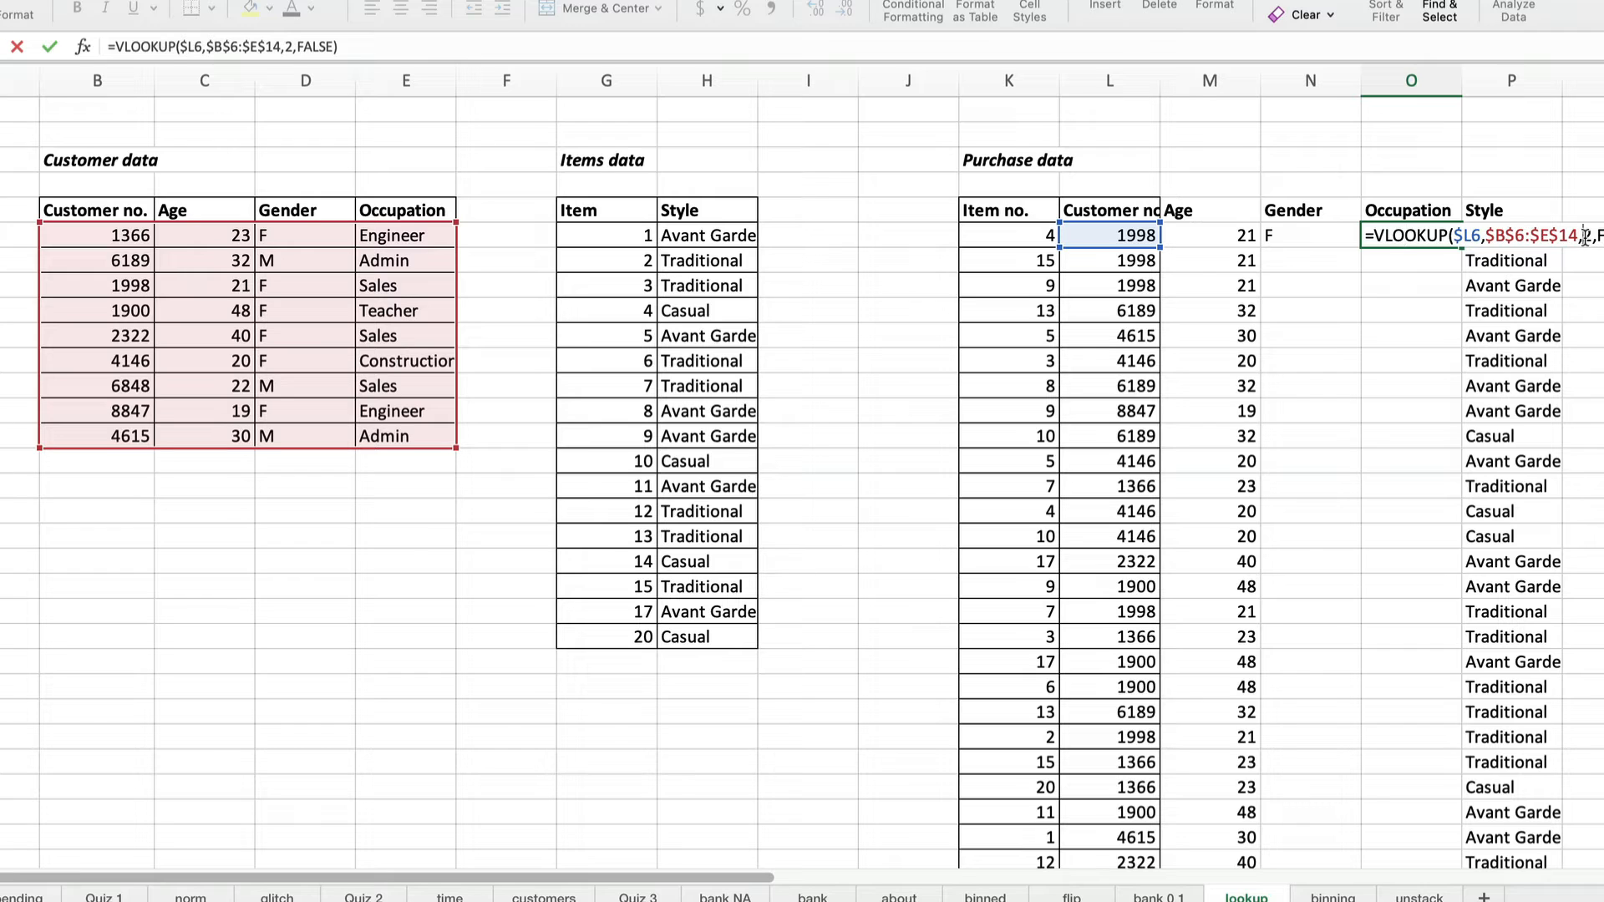
pyautogui.moveTo(1585, 238); pyautogui.dragTo(1591, 238)
pyautogui.write('4')
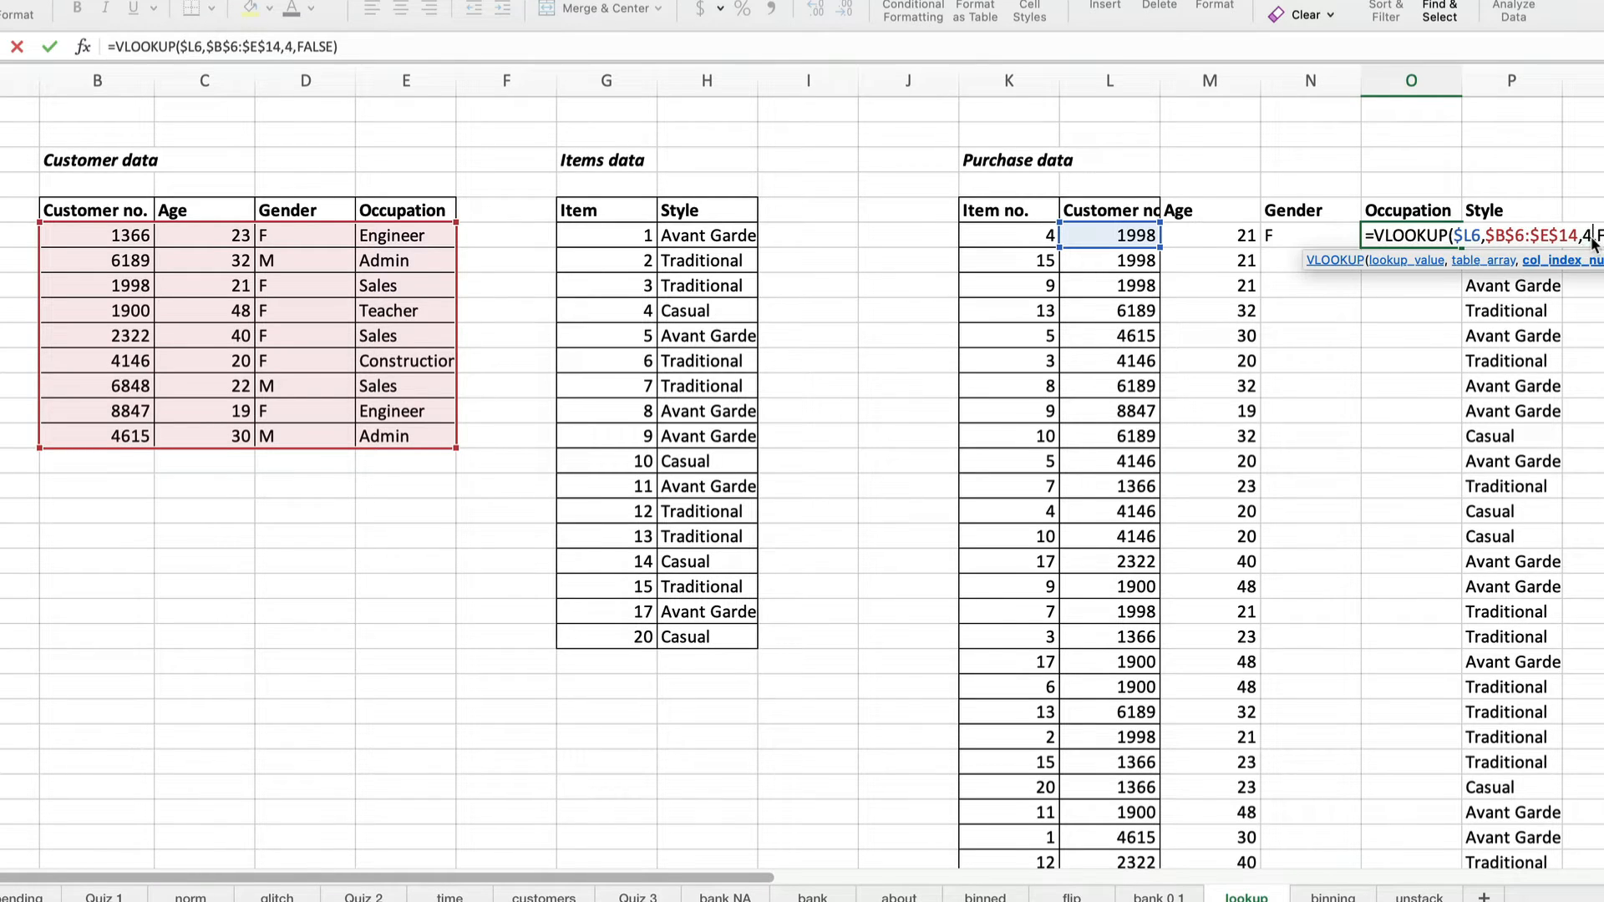
pyautogui.press('Return')
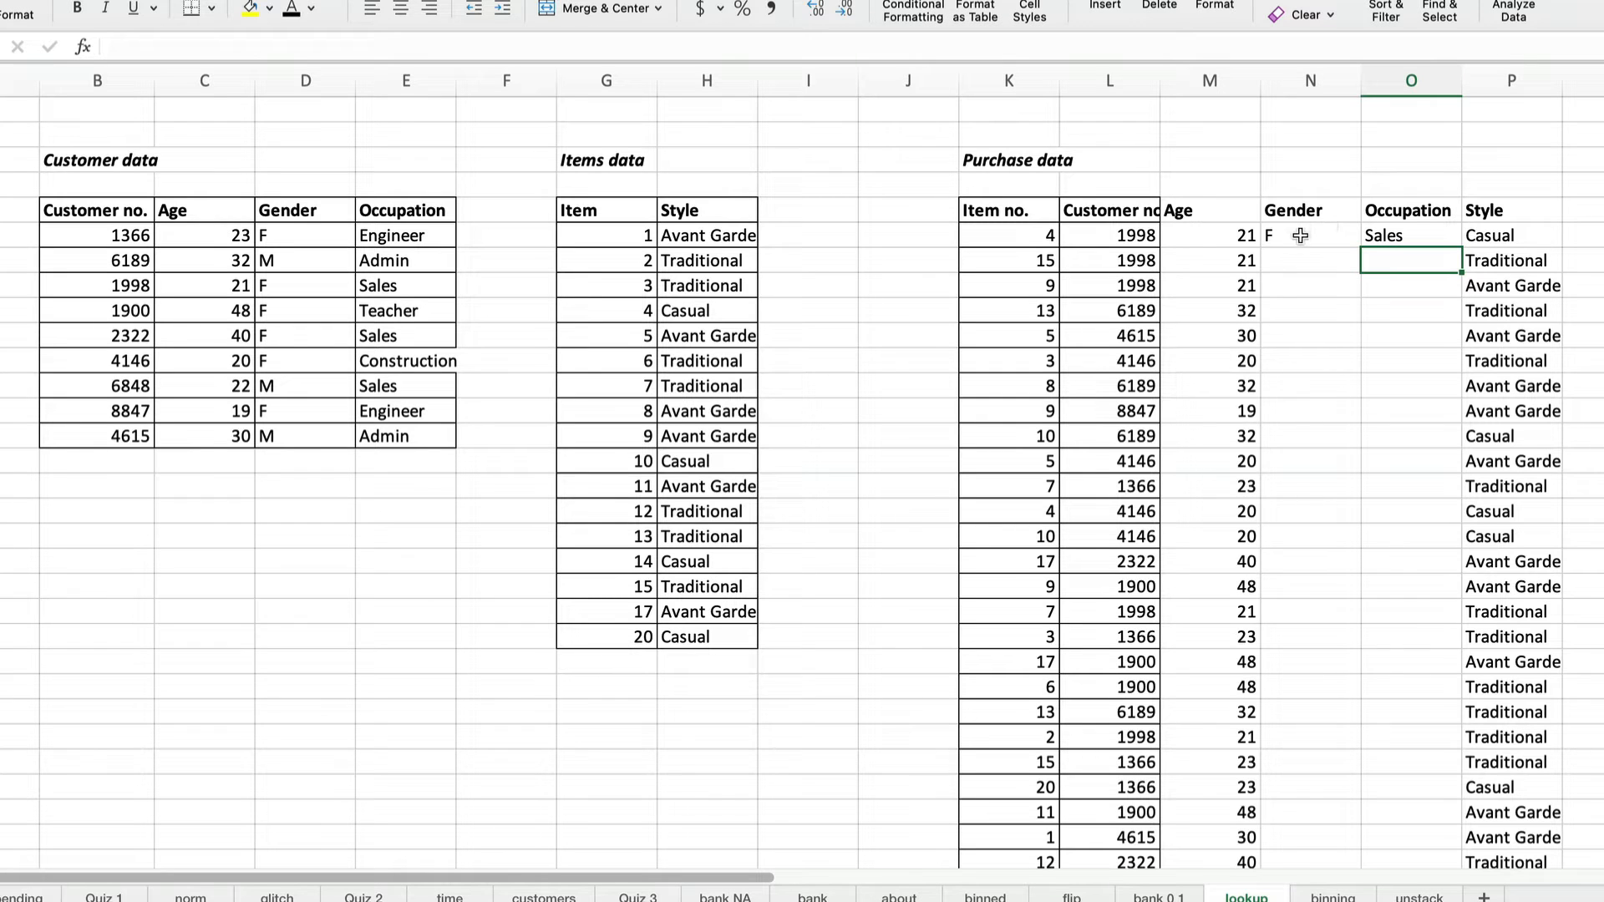
# - Fill the N6:O6 lookup formulas down the Gender and Occupation columns of the Purchase data table
pyautogui.moveTo(1301, 234); pyautogui.dragTo(1371, 234)
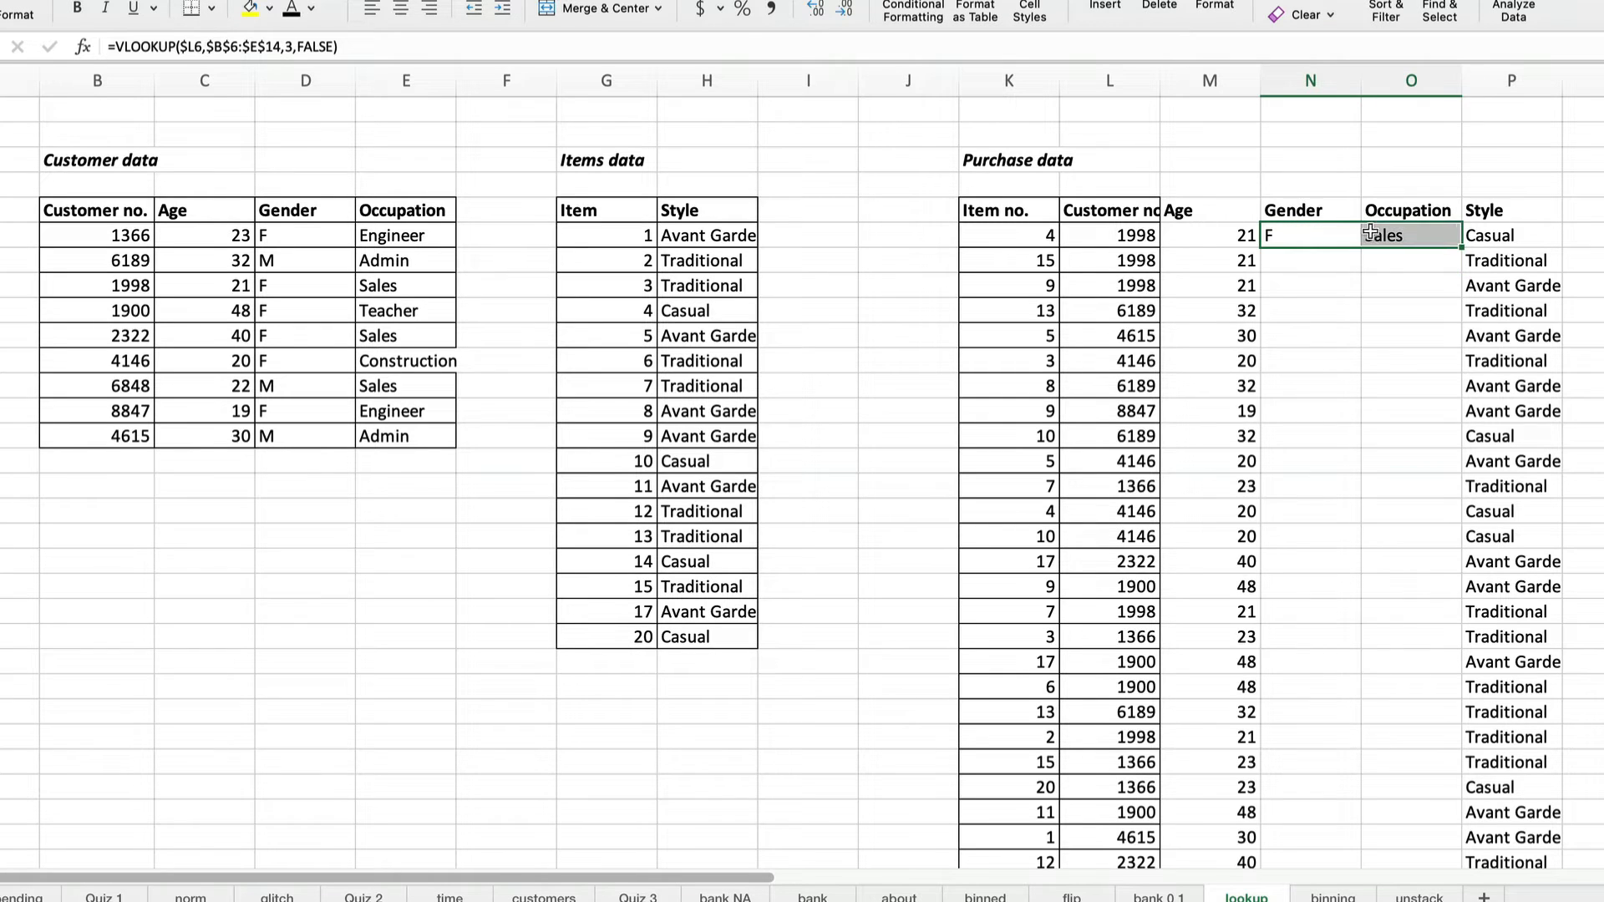
pyautogui.doubleClick(1462, 246)
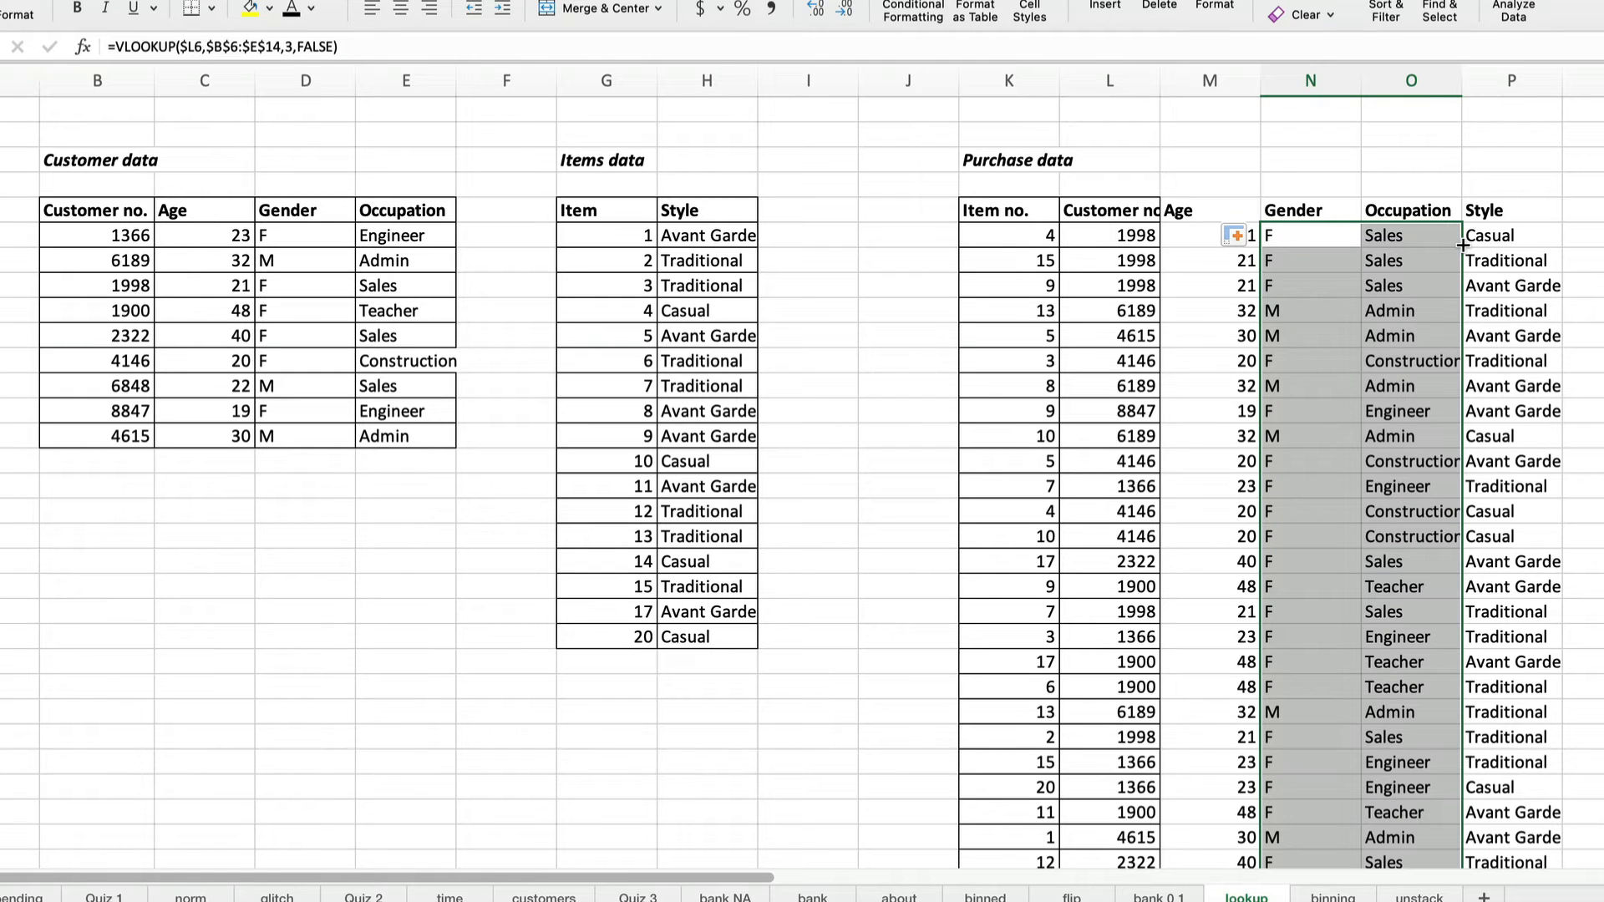
pyautogui.click(1602, 284)
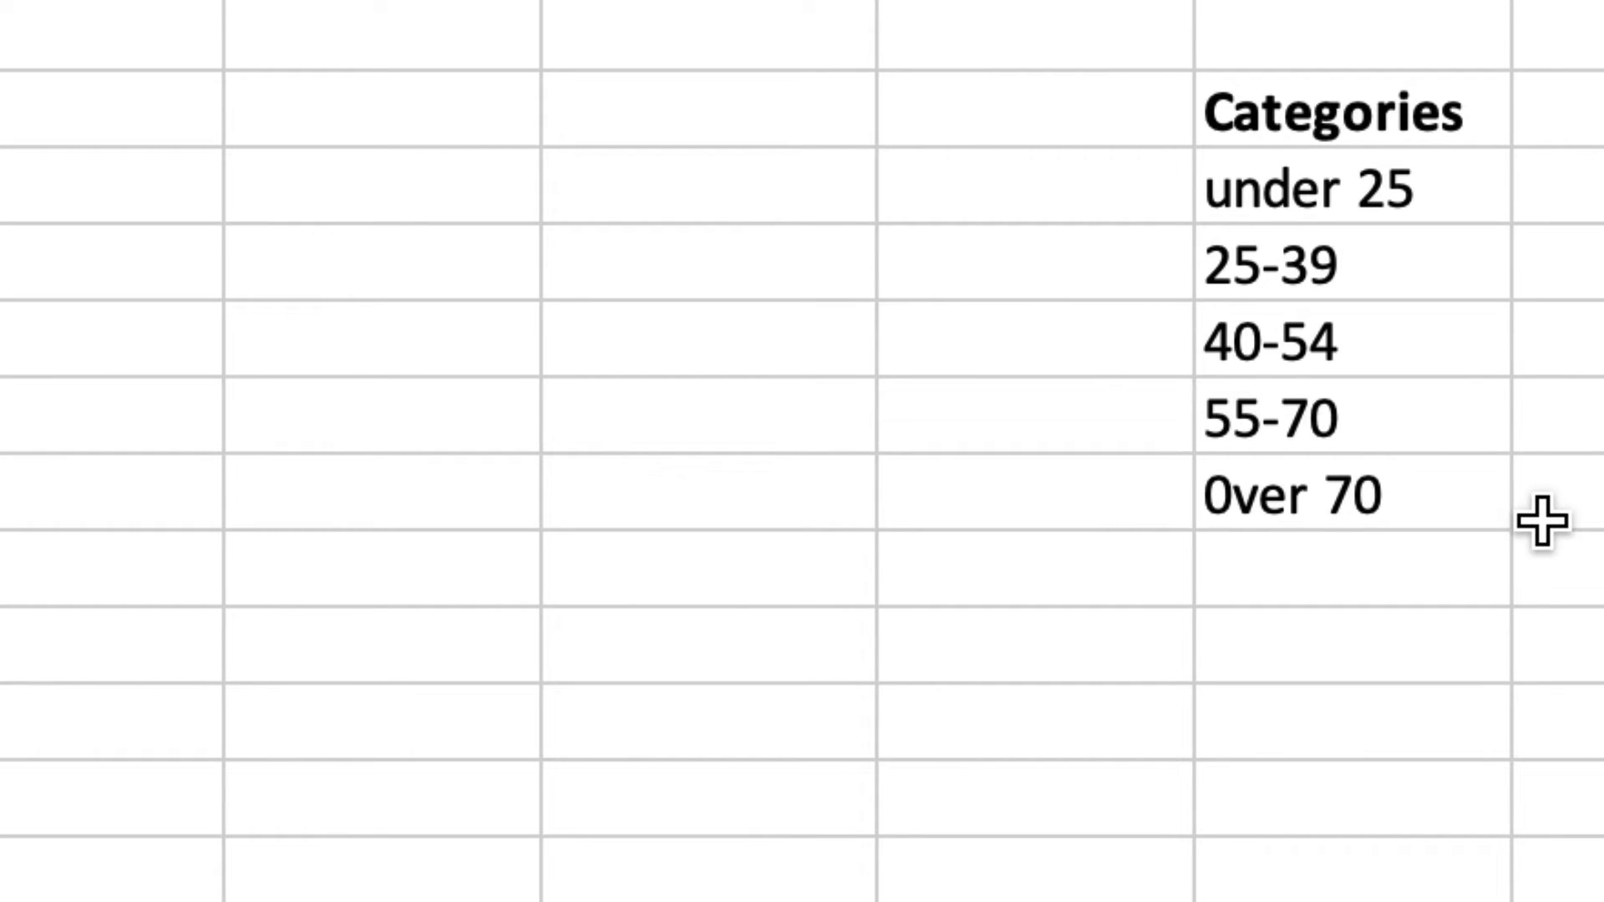
# - Enter the lower age bounds 0, 25, 40, 55 and 71 in M9:M13, beside the age categories
pyautogui.click(1002, 193)
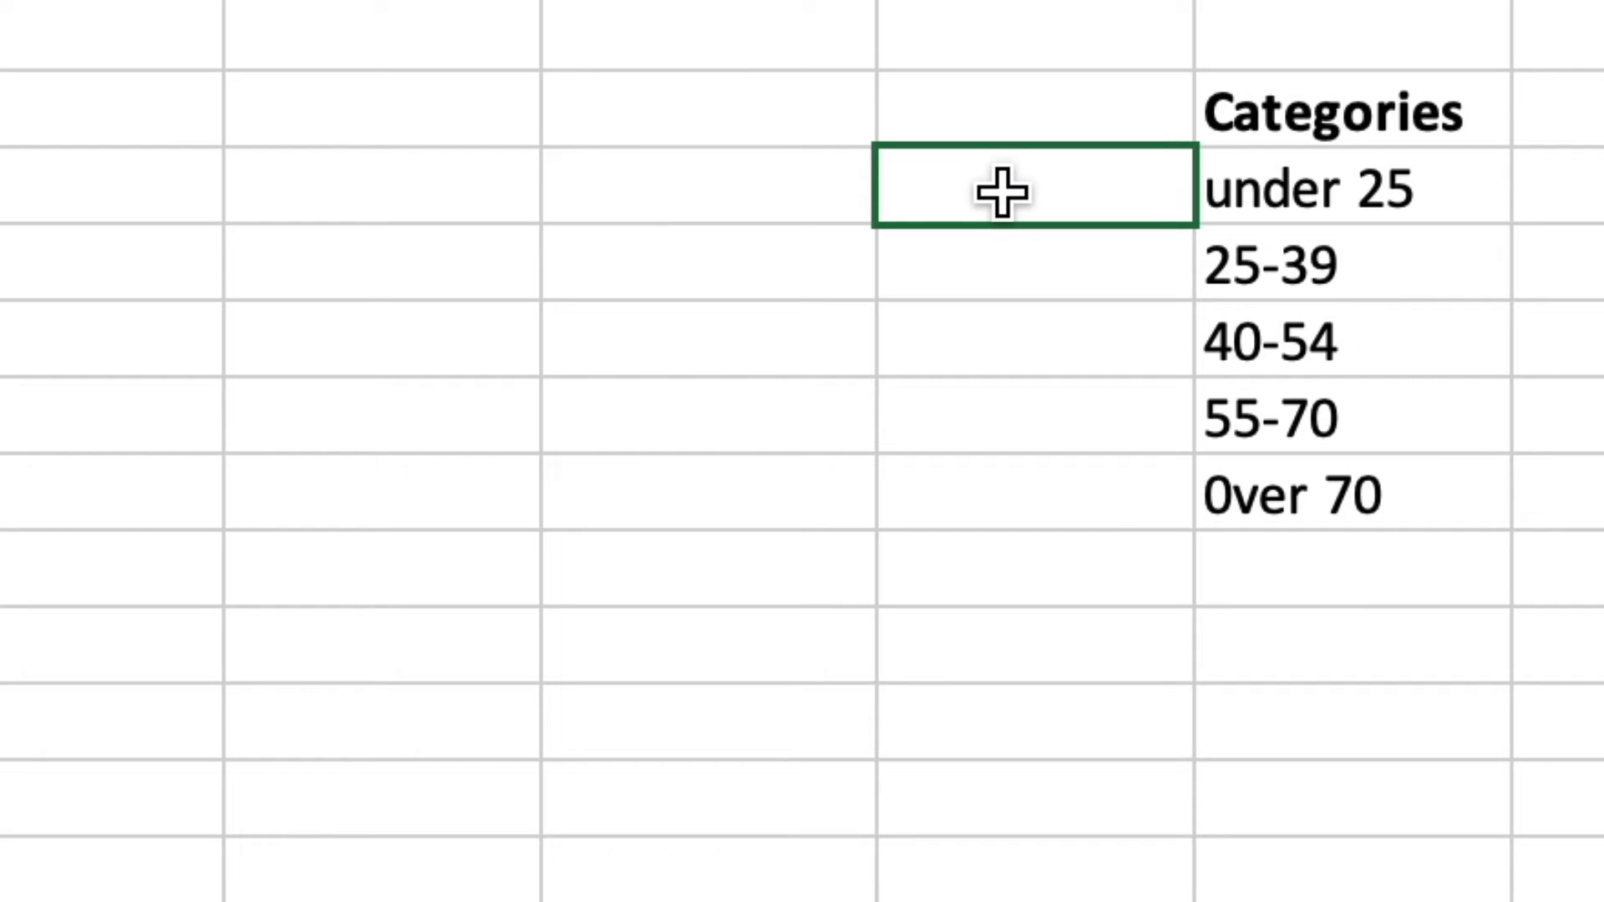
pyautogui.write('0')
pyautogui.press('Return')
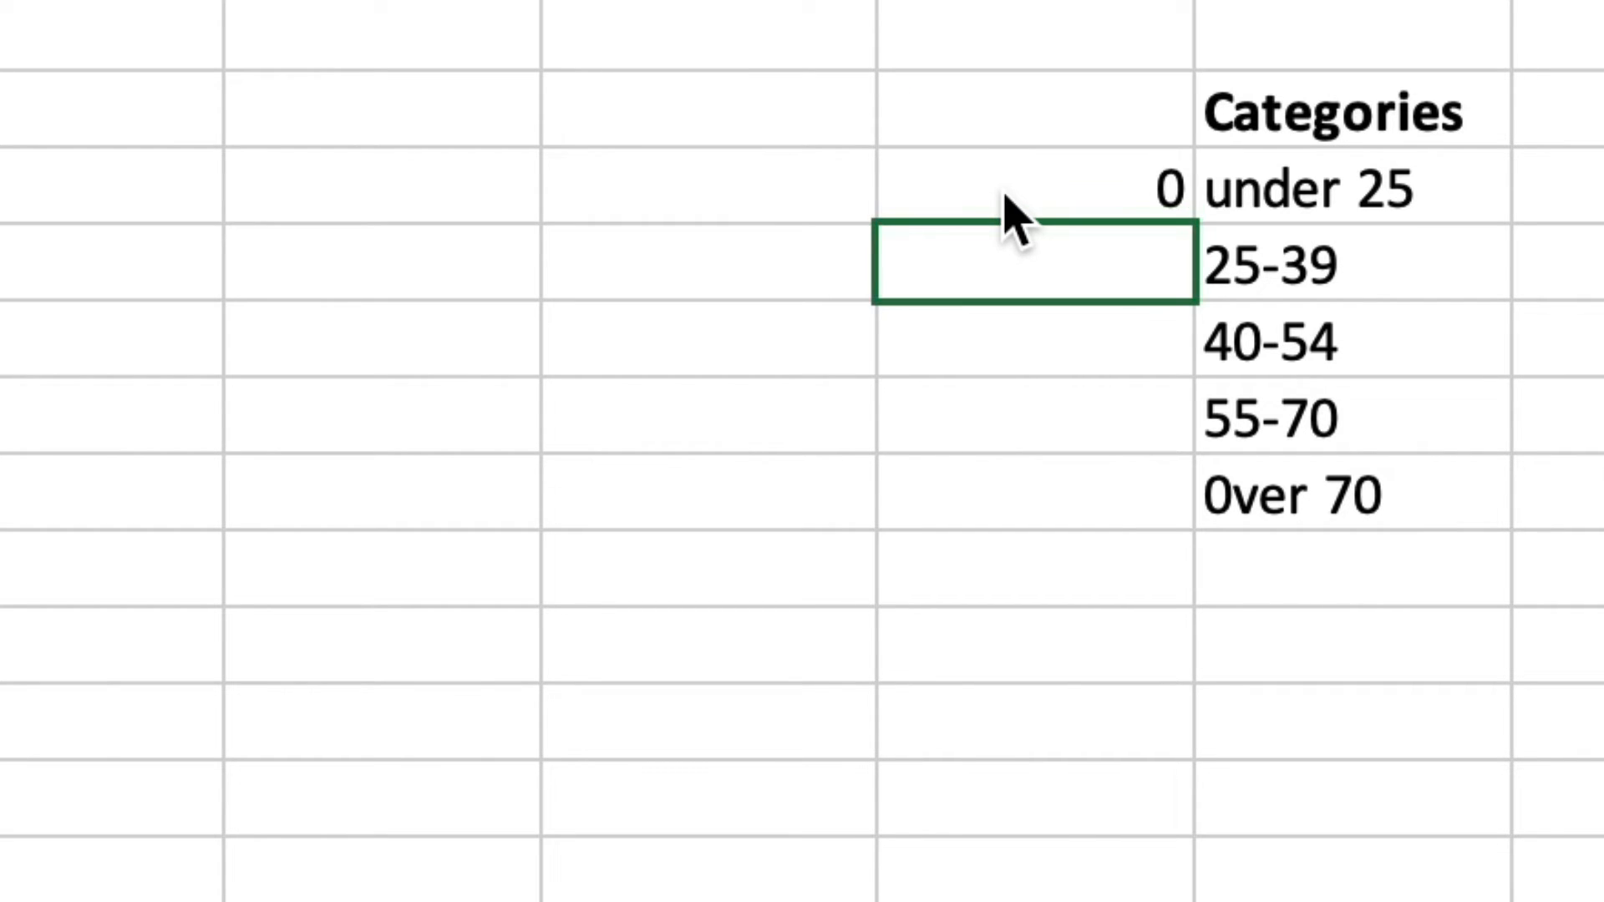
pyautogui.write('25')
pyautogui.press('Return')
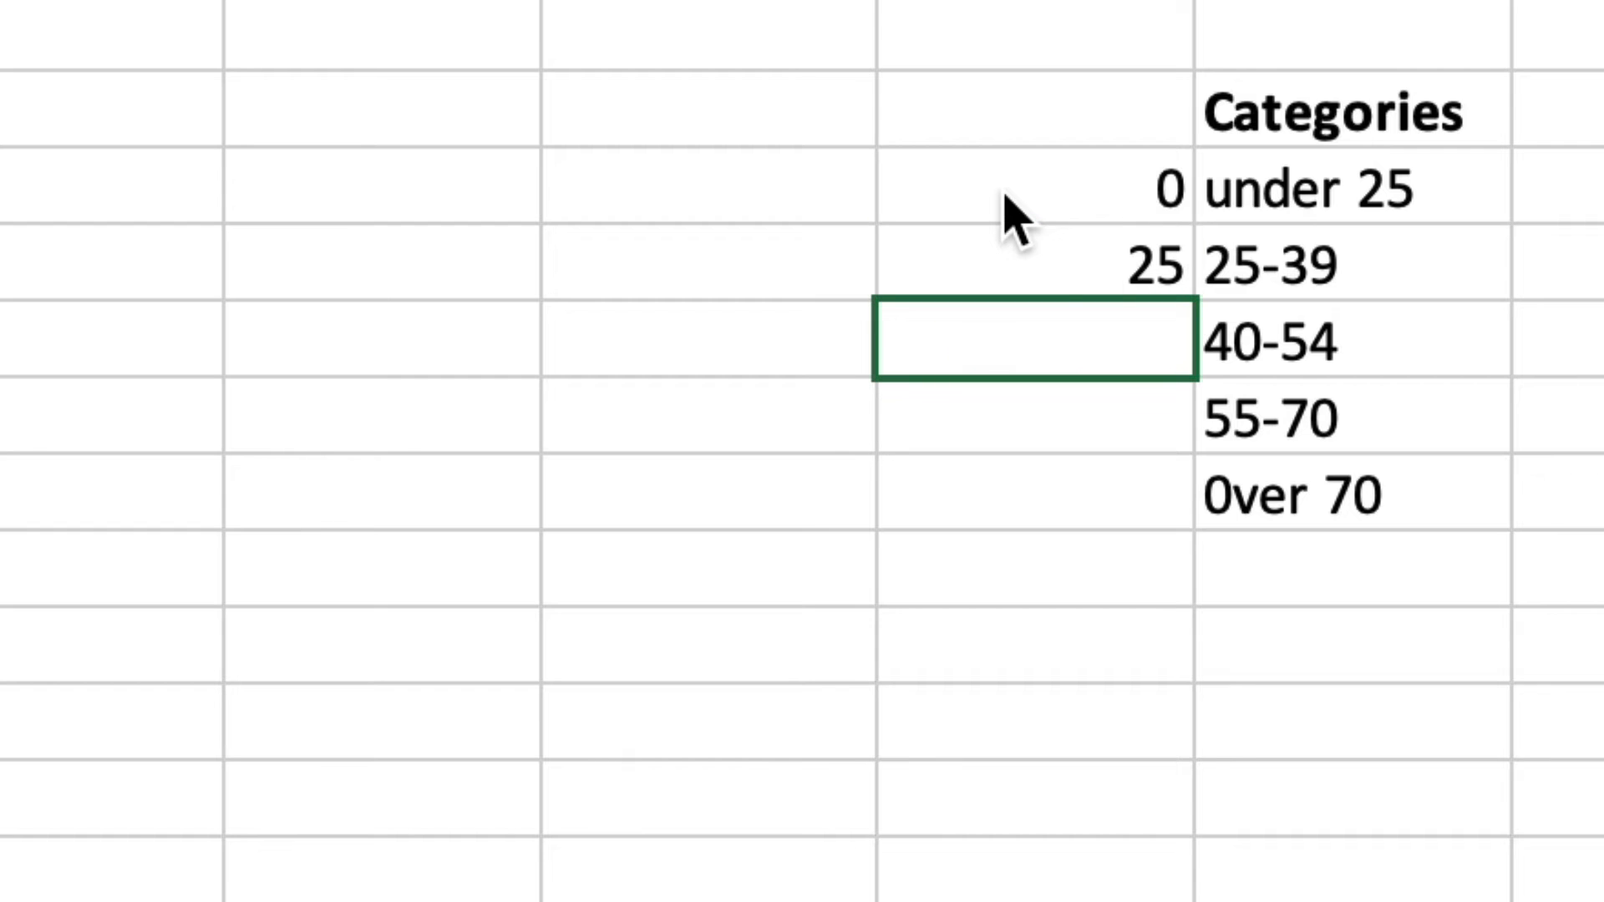
pyautogui.write('49')
pyautogui.press('BackSpace')
pyautogui.write('0')
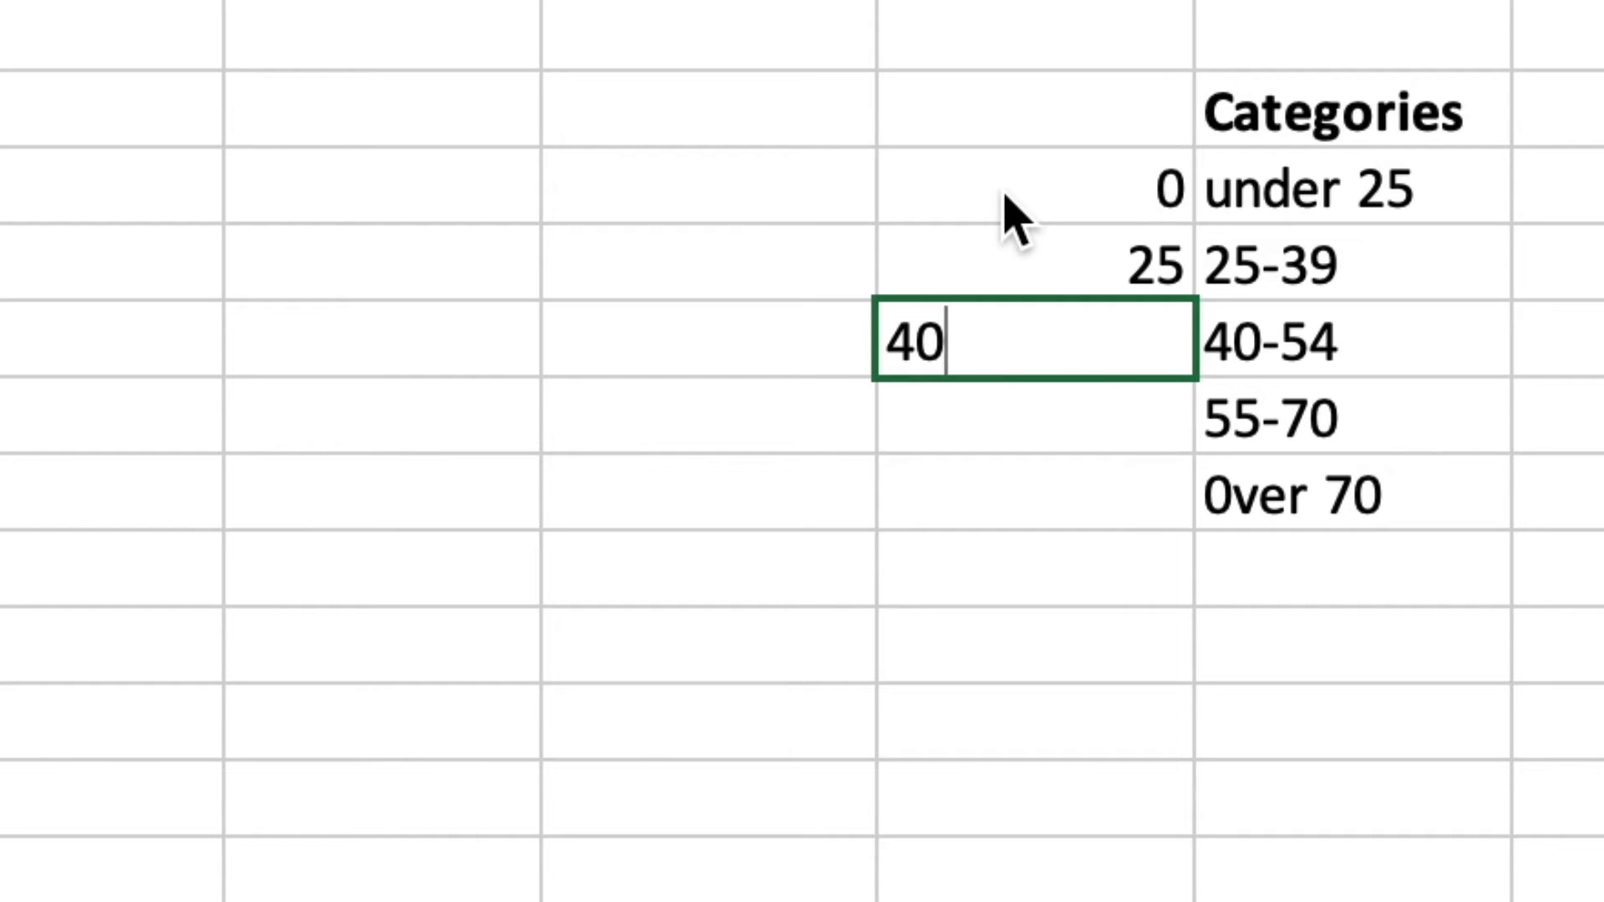
pyautogui.press('Return')
pyautogui.write('55')
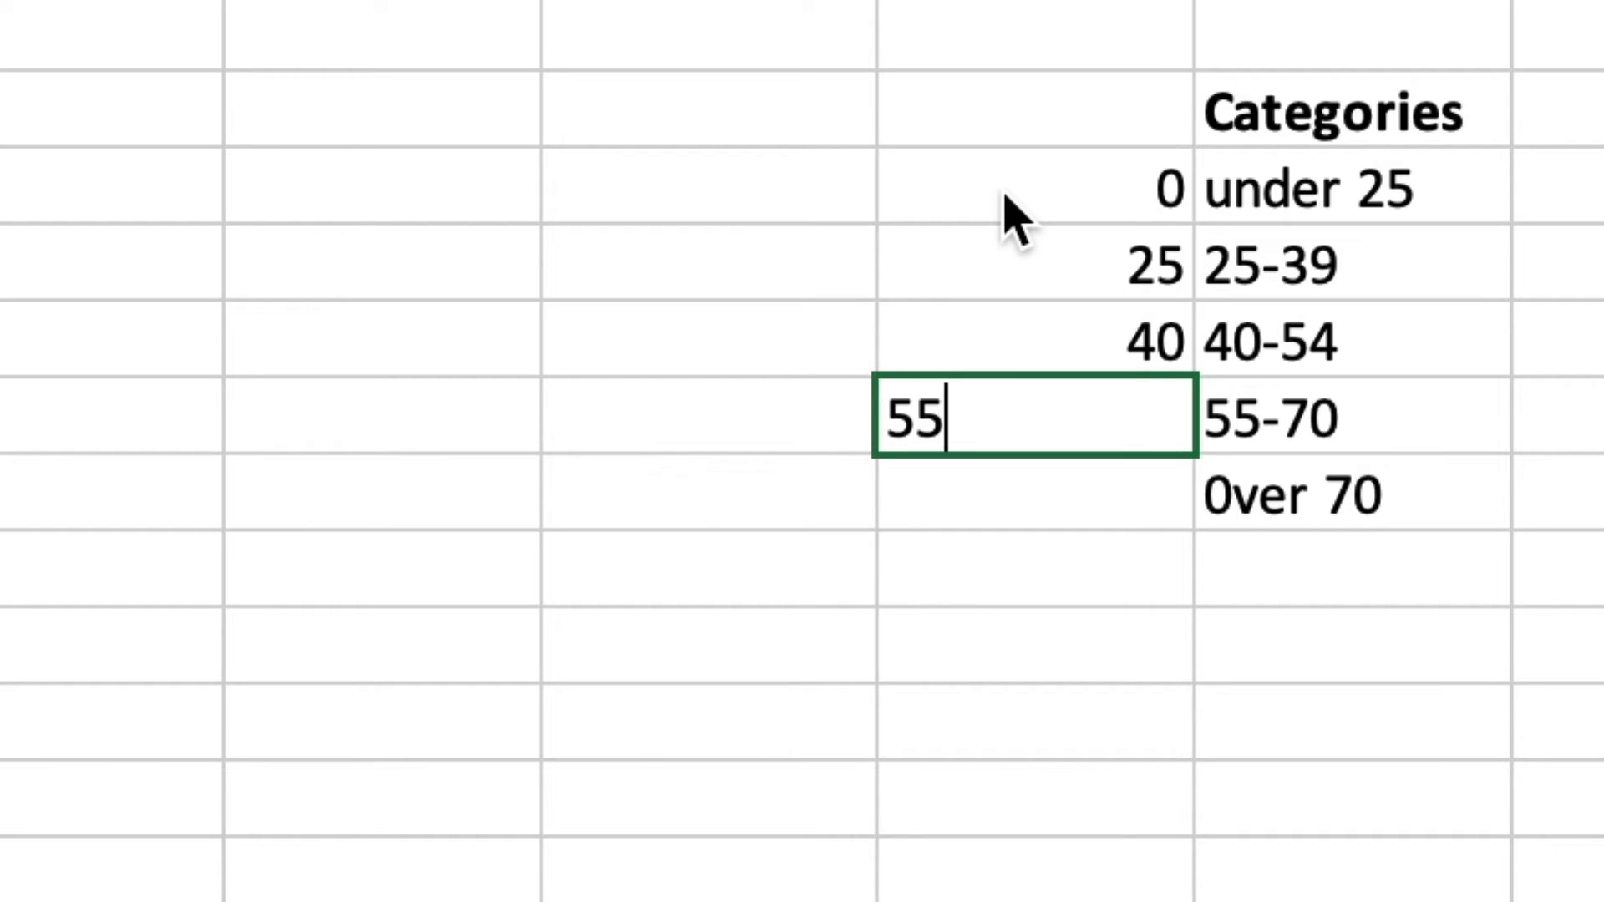
pyautogui.press('Return')
pyautogui.write('71')
pyautogui.press('Return')
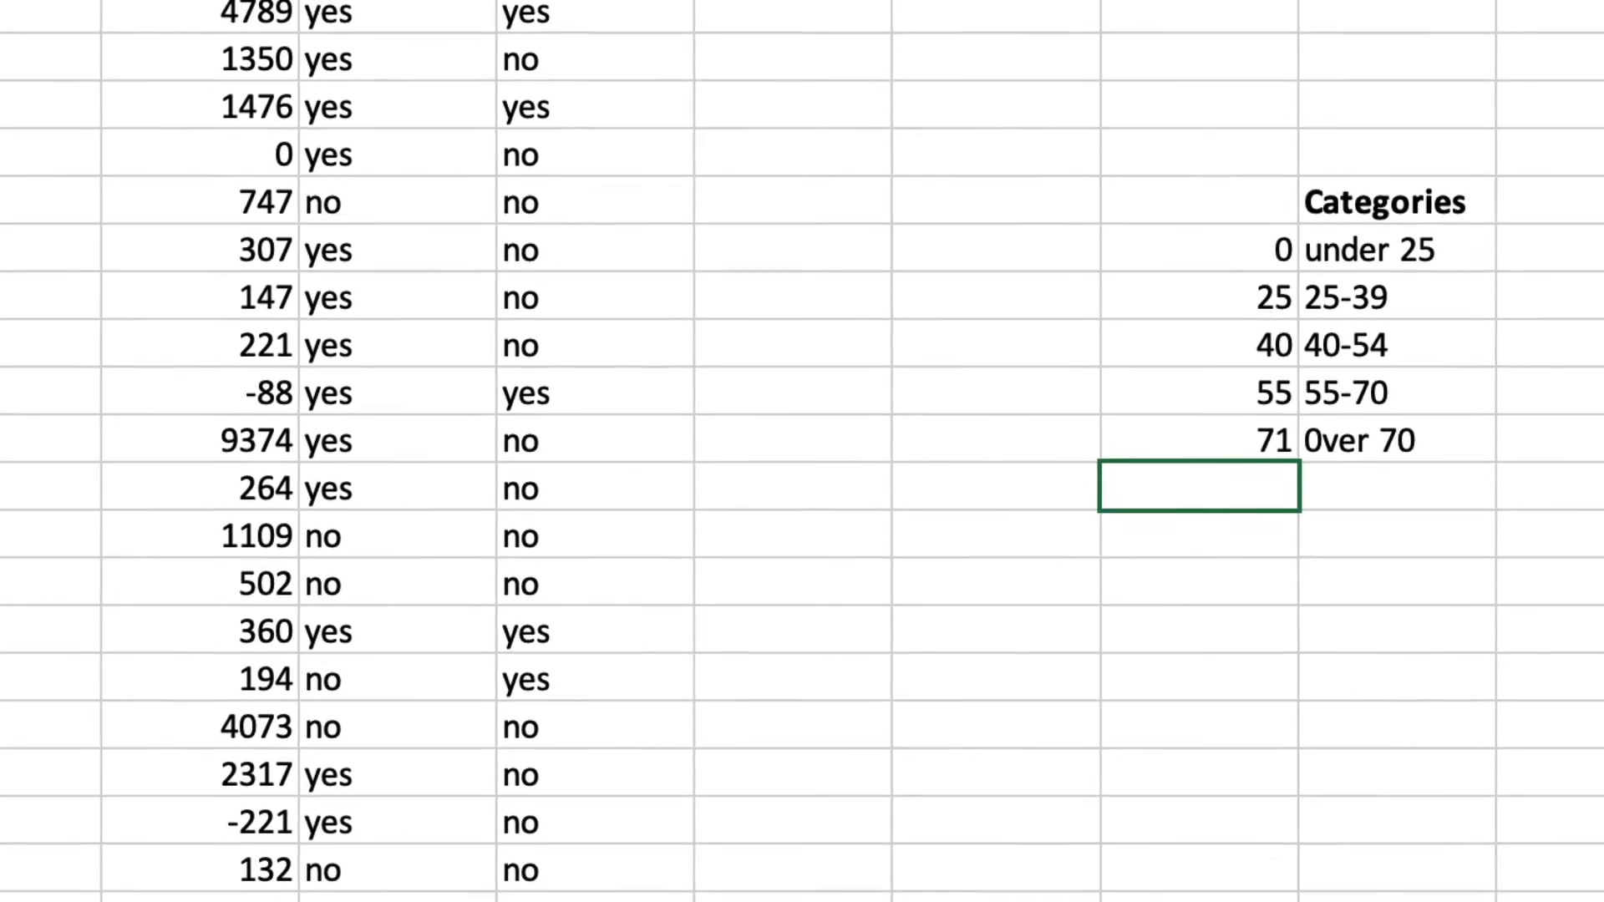
# - Add the column header "age bin" in K2, beside the loan column
pyautogui.click(835, 14)
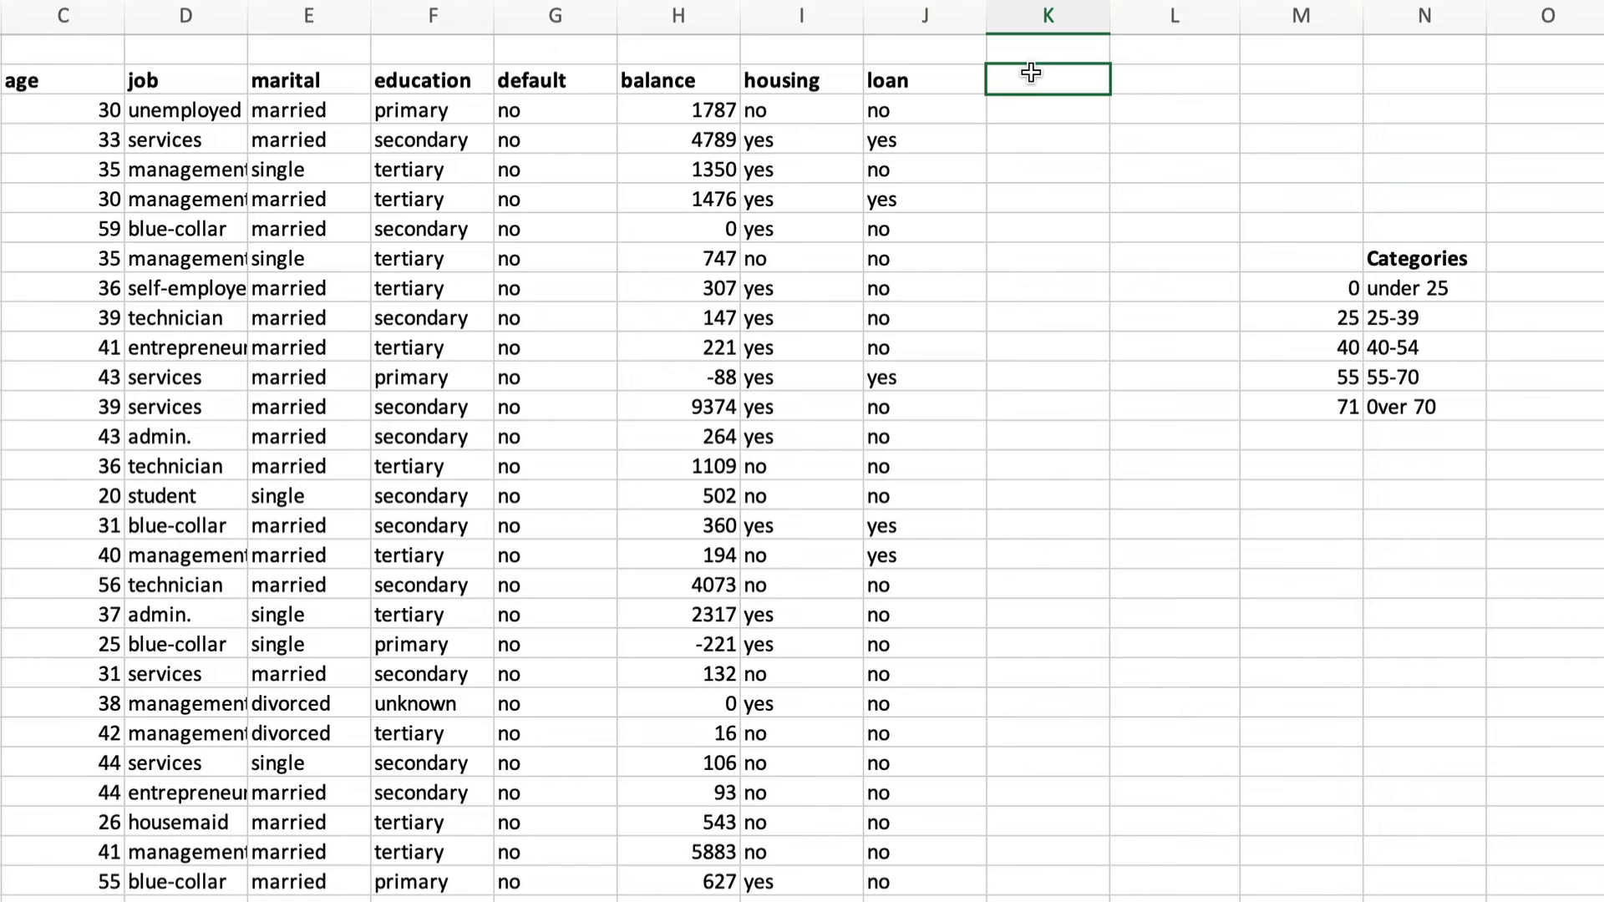
pyautogui.write('age bin')
pyautogui.press('Return')
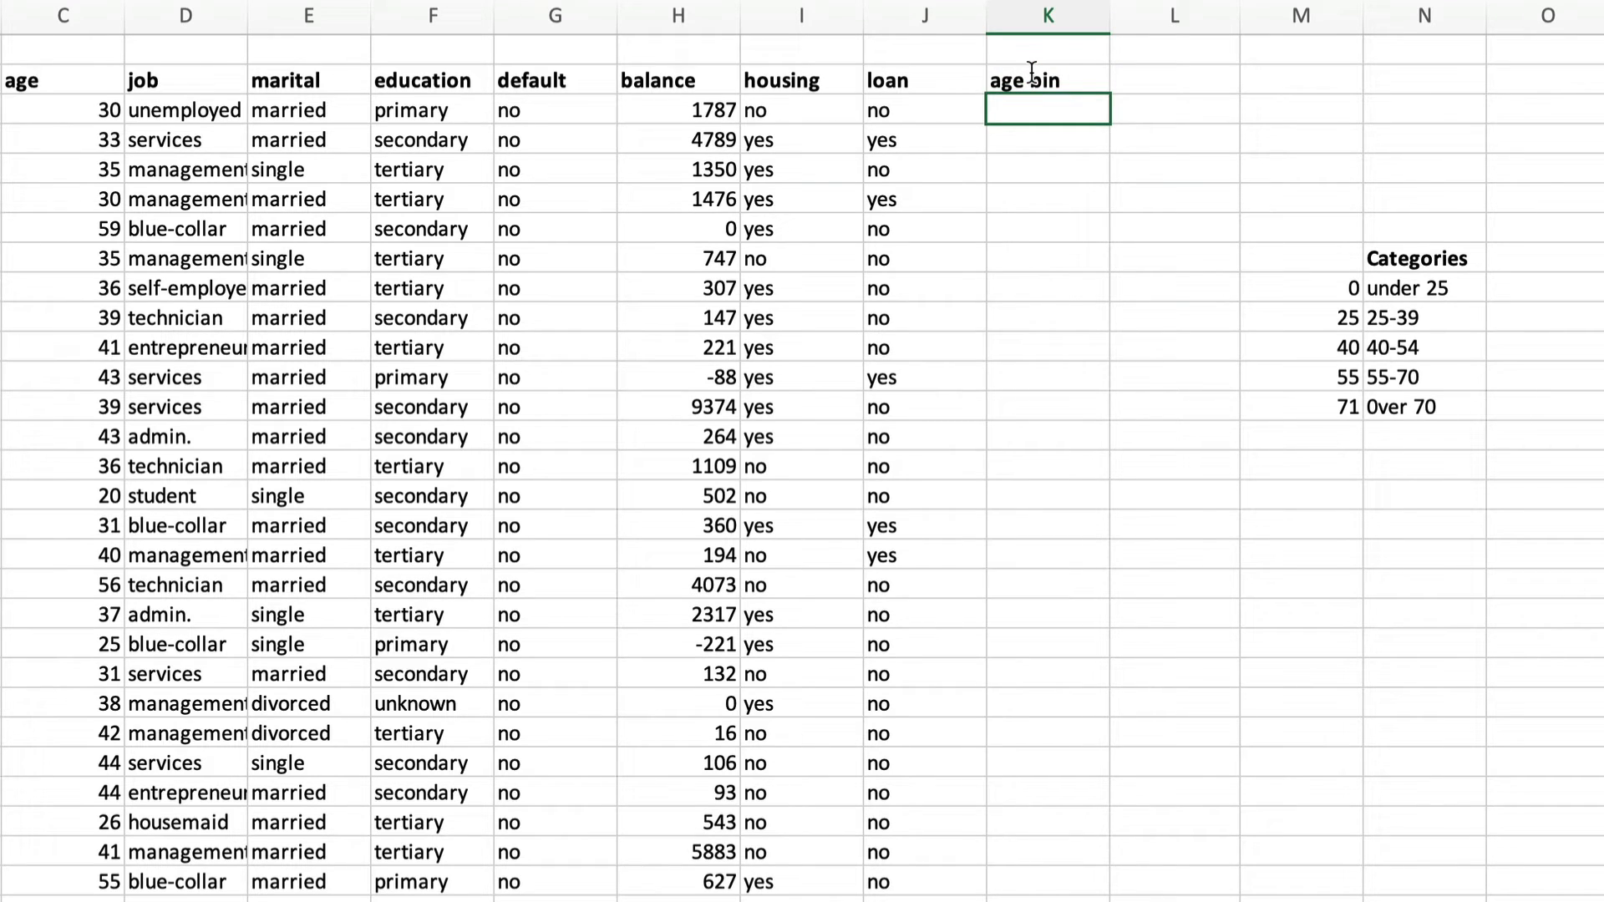
# - Enter =VLOOKUP(C3,$M$9:$N$13,2,TRUE) in K3 and fill it down the whole age bin column
pyautogui.write('=vloo')
pyautogui.write('kup(')
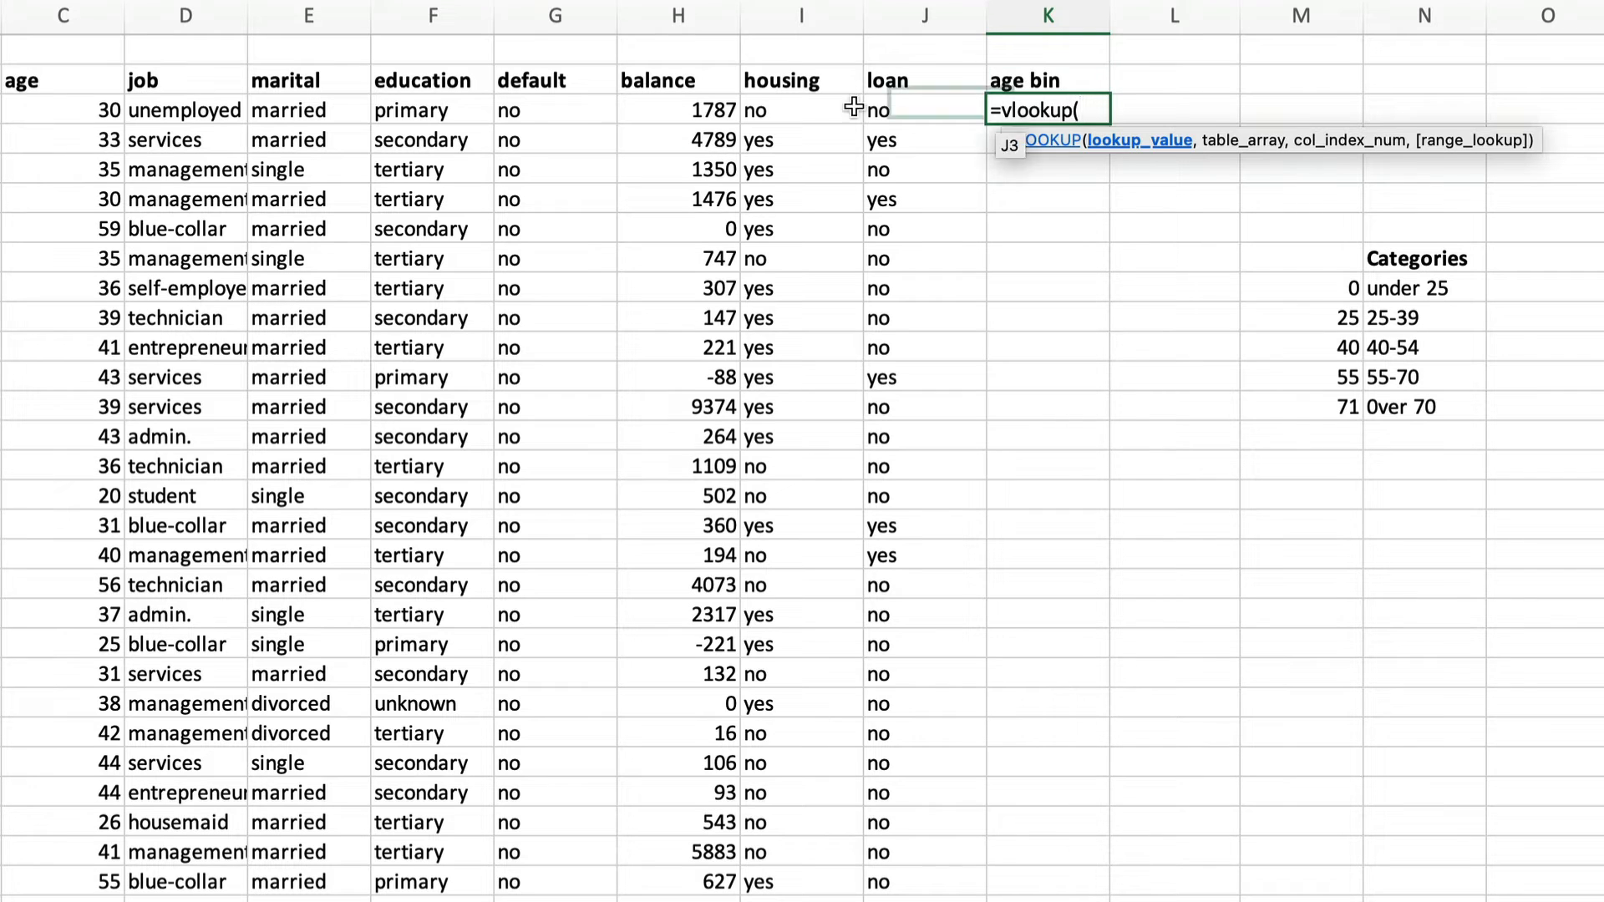
pyautogui.click(76, 115)
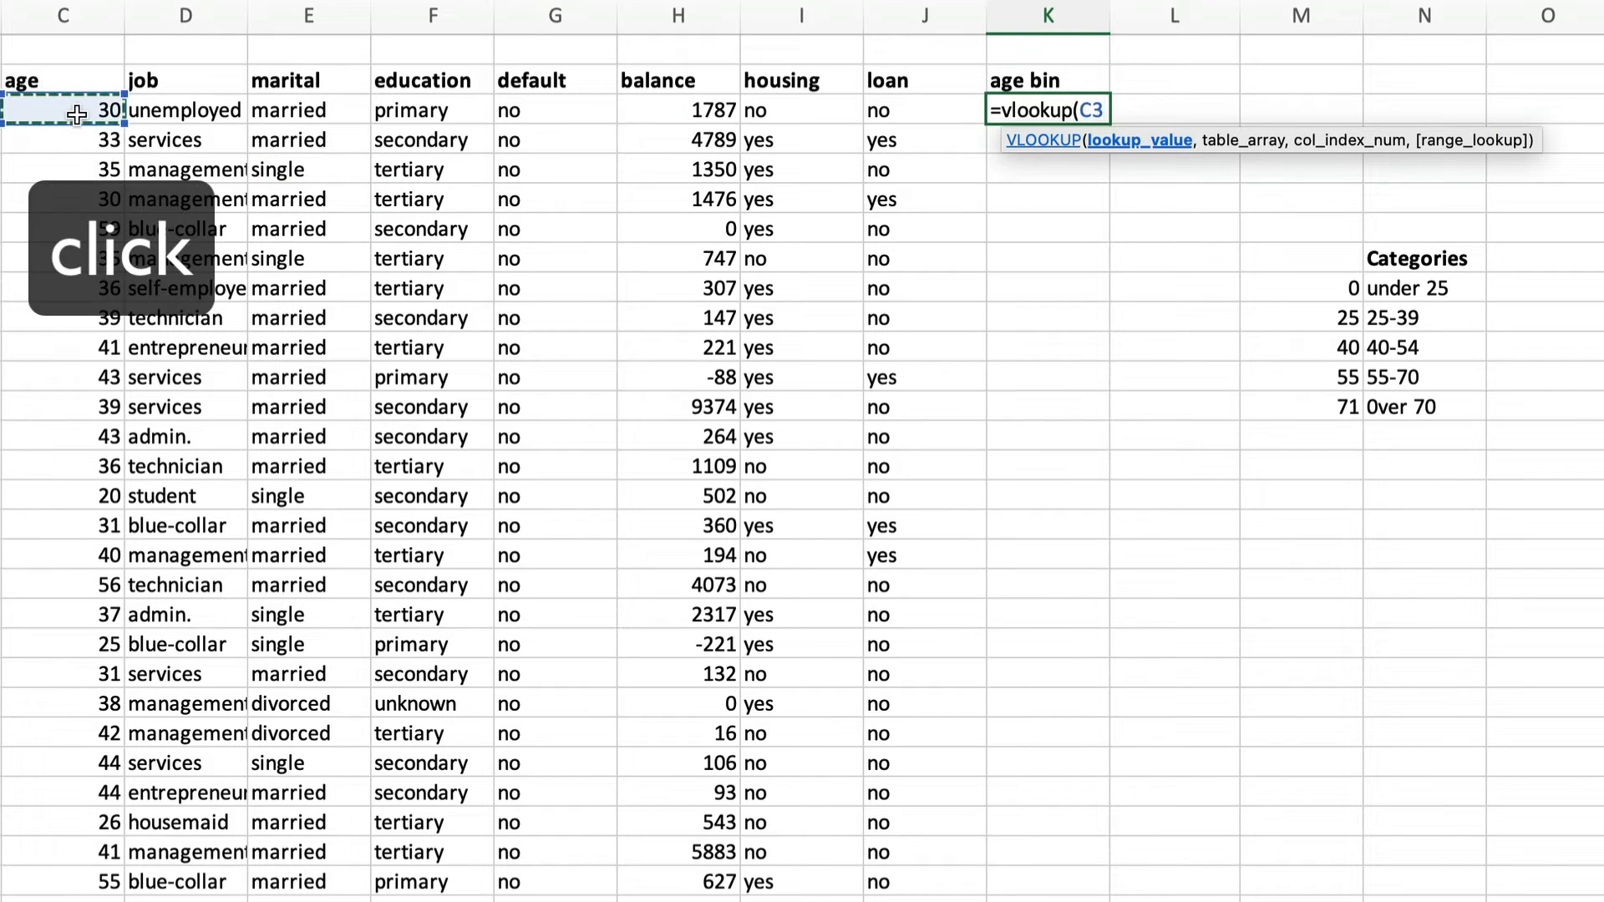
pyautogui.write(',')
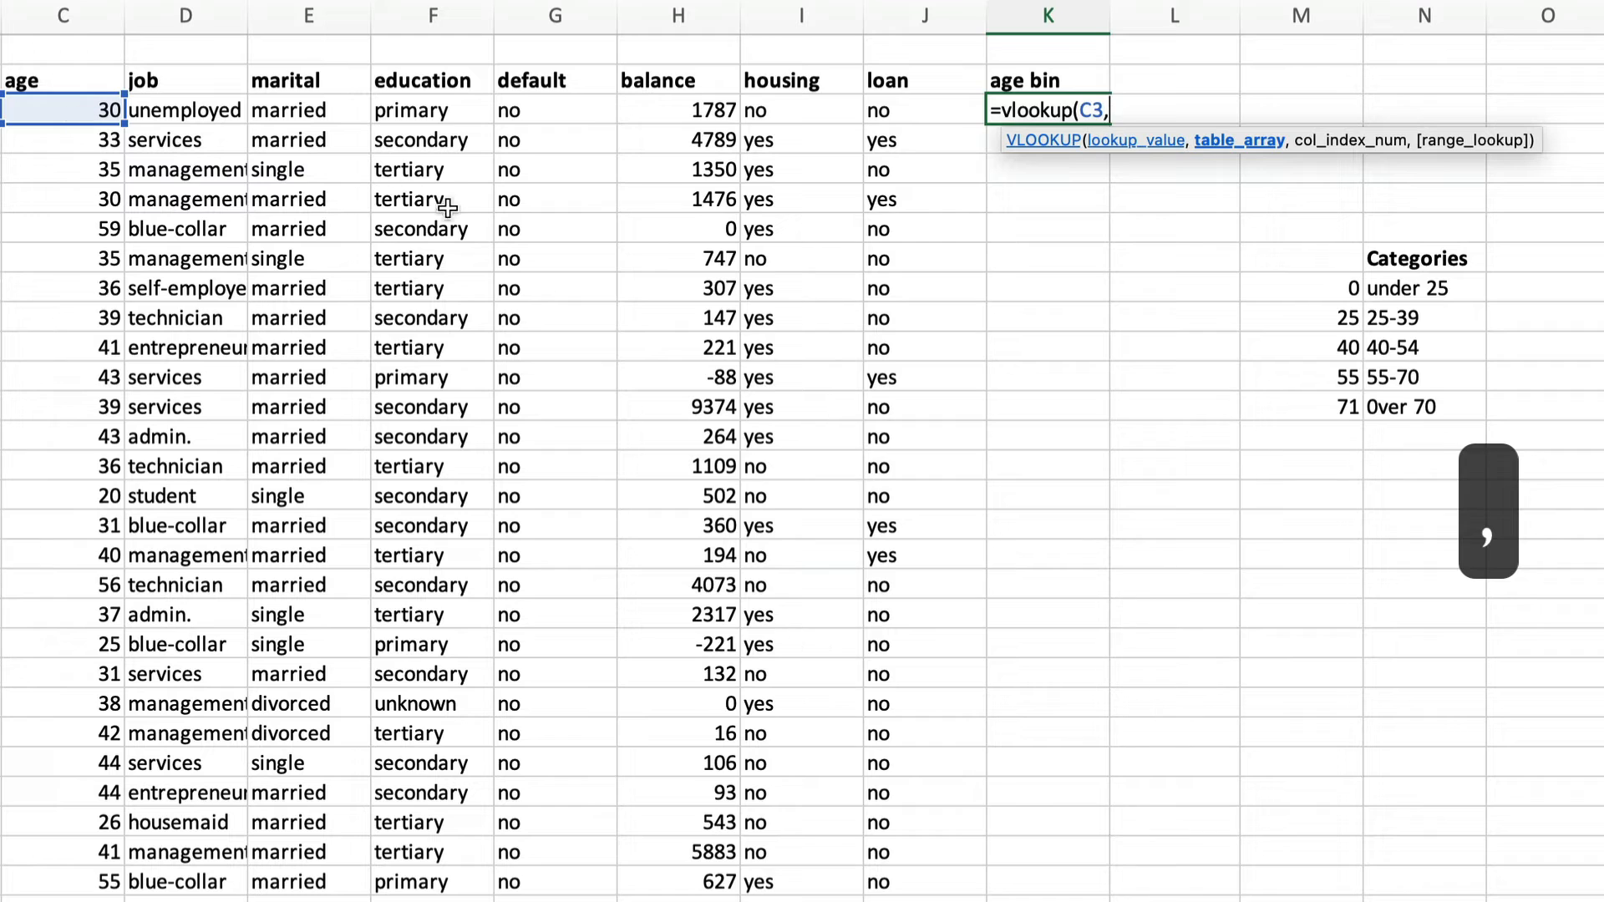
pyautogui.moveTo(1311, 294); pyautogui.dragTo(1412, 401)
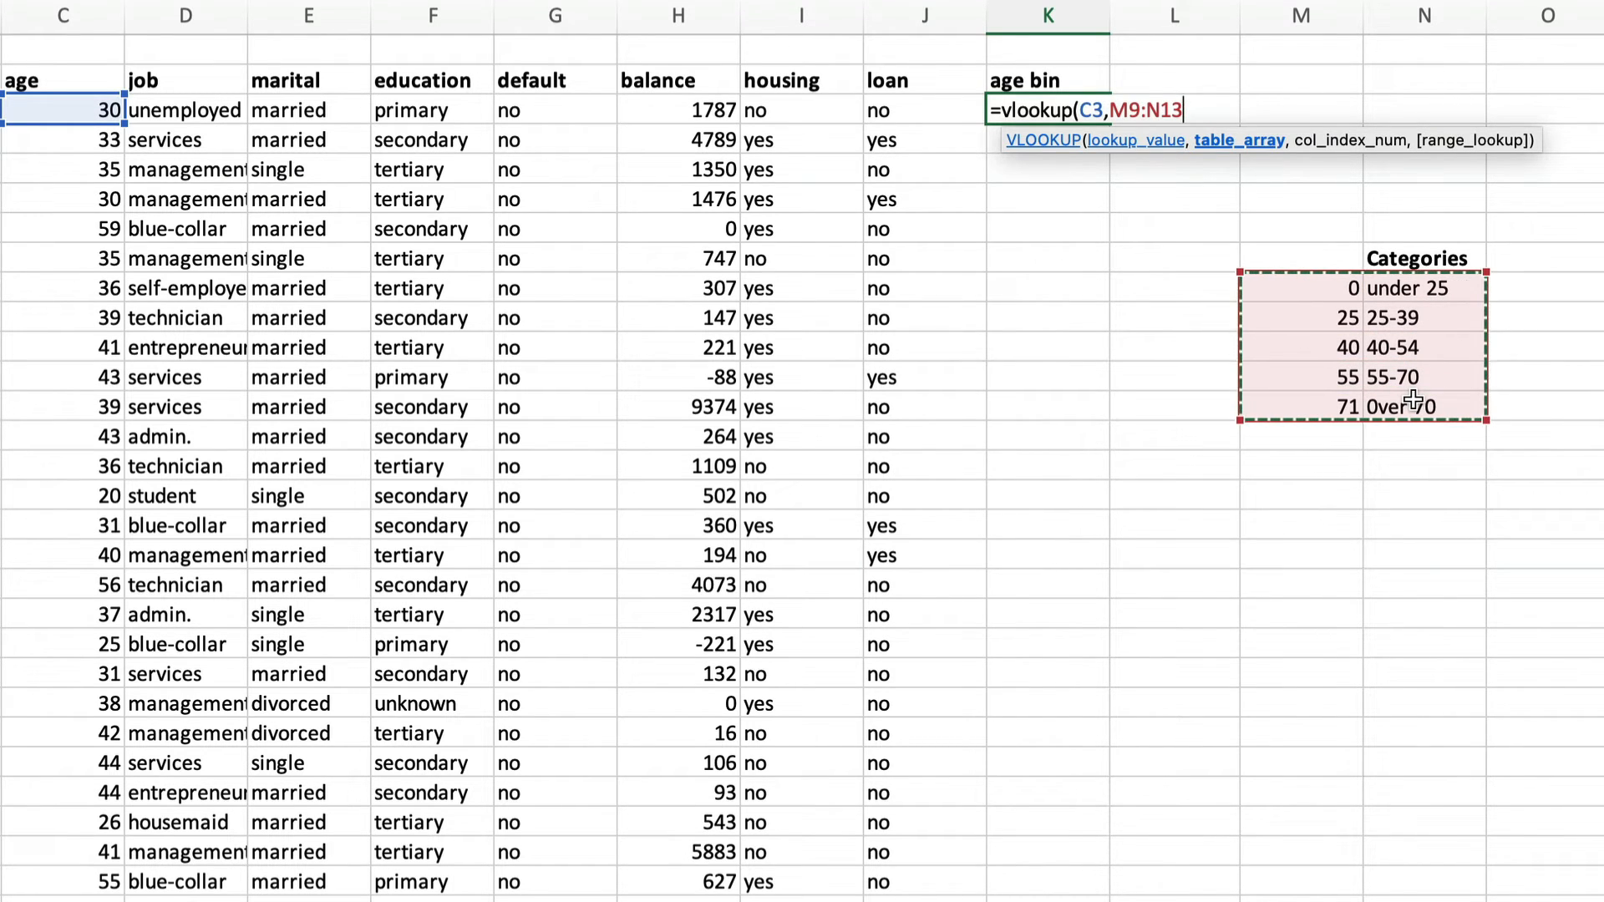
pyautogui.press('F4')
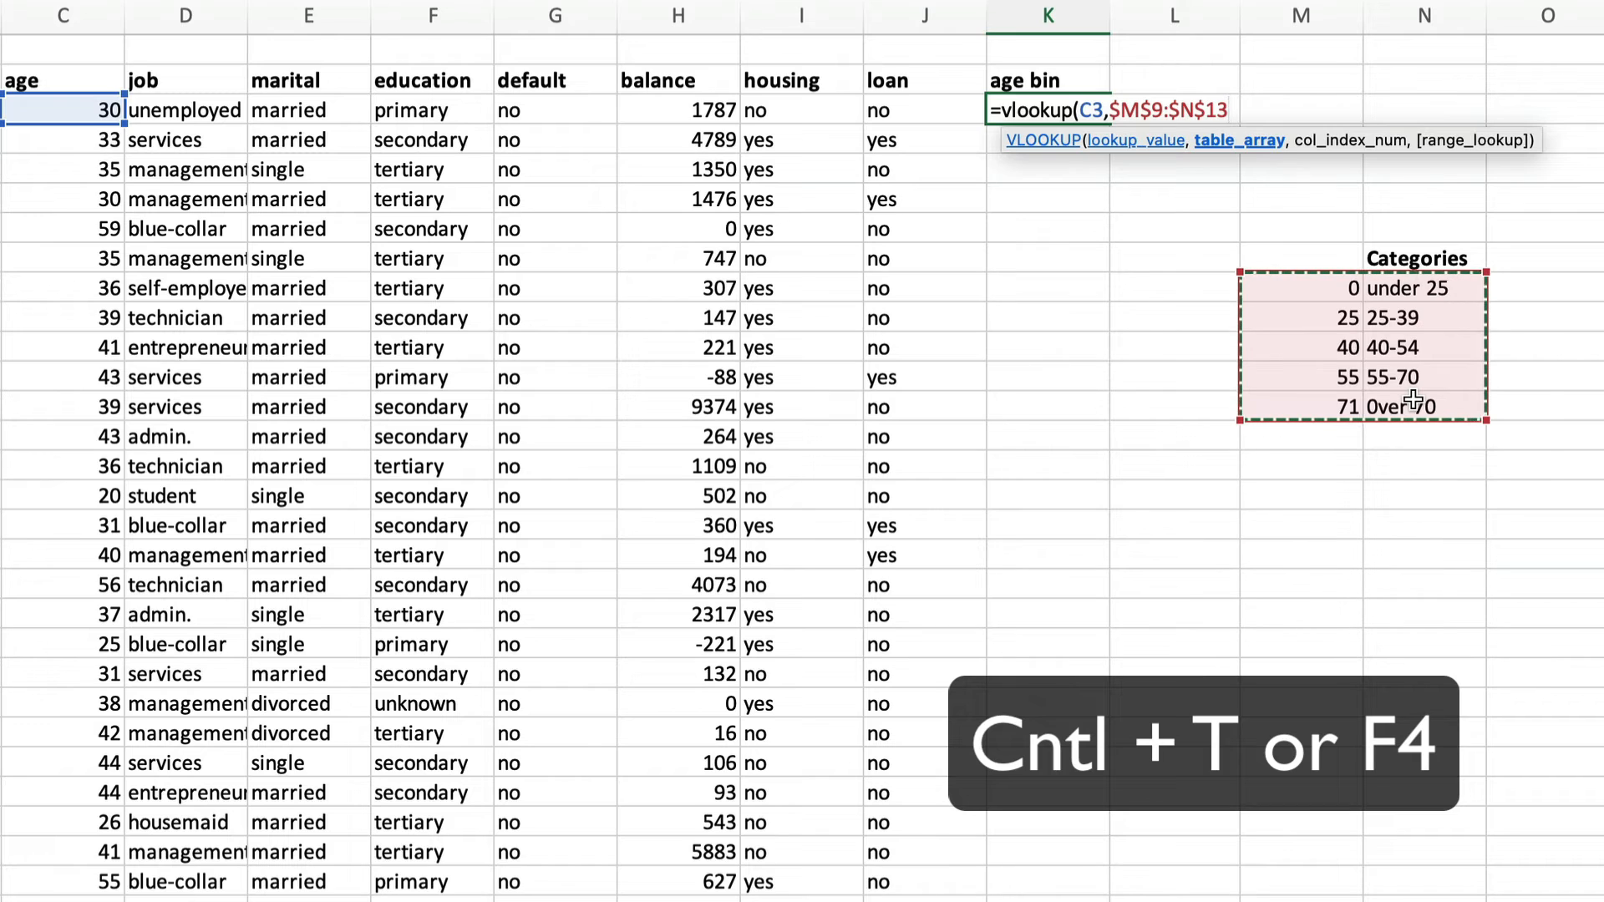
pyautogui.write(',')
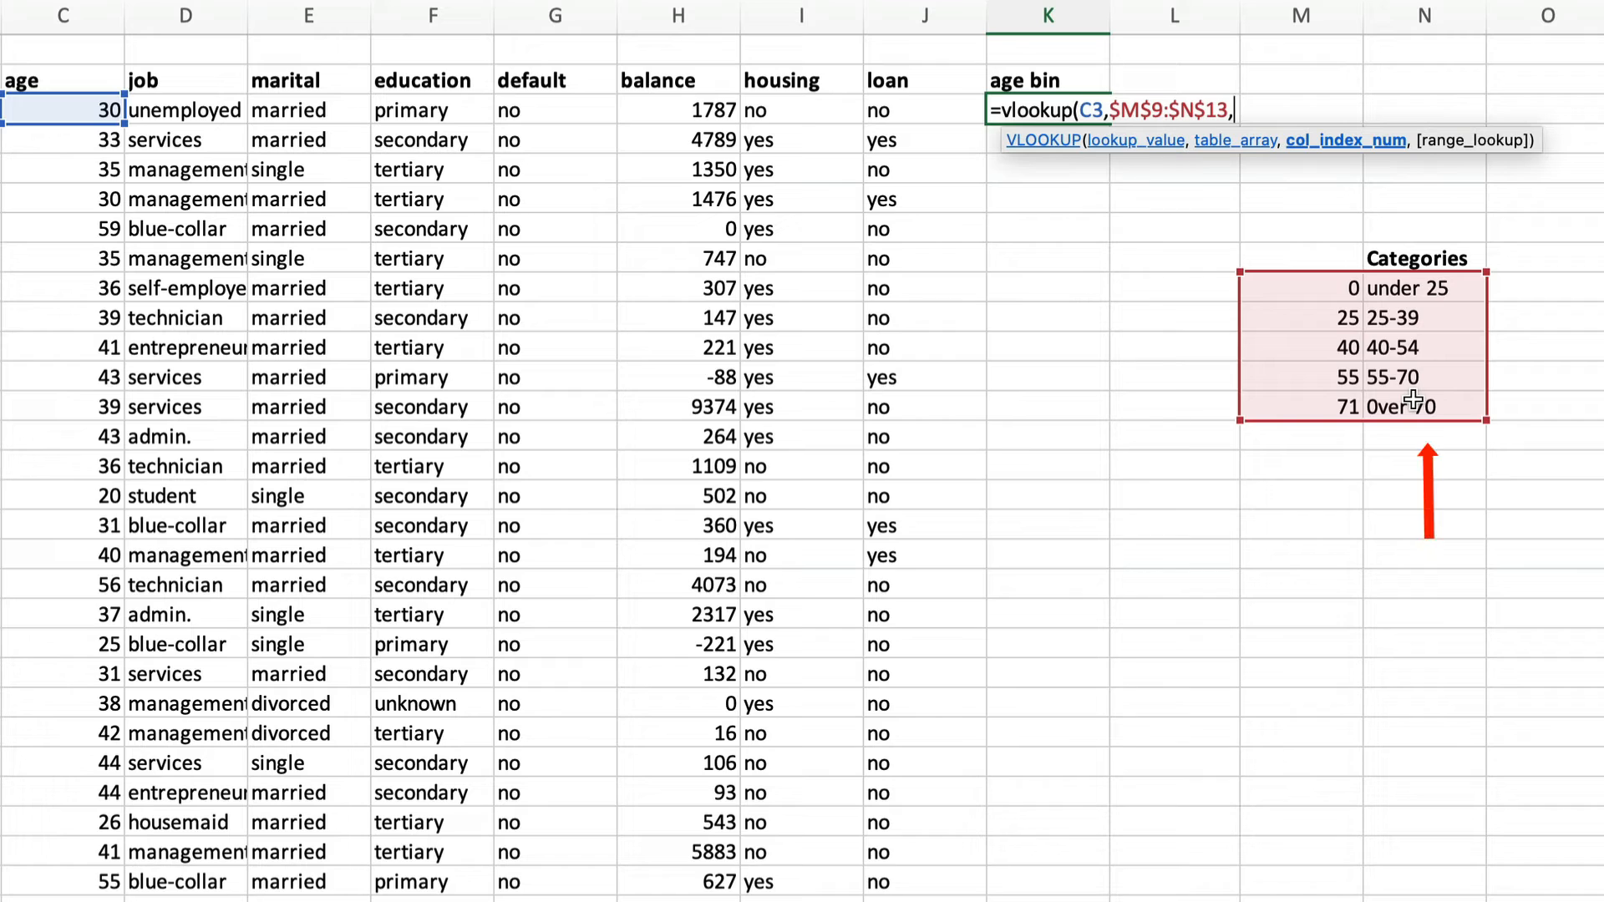
pyautogui.write('2,')
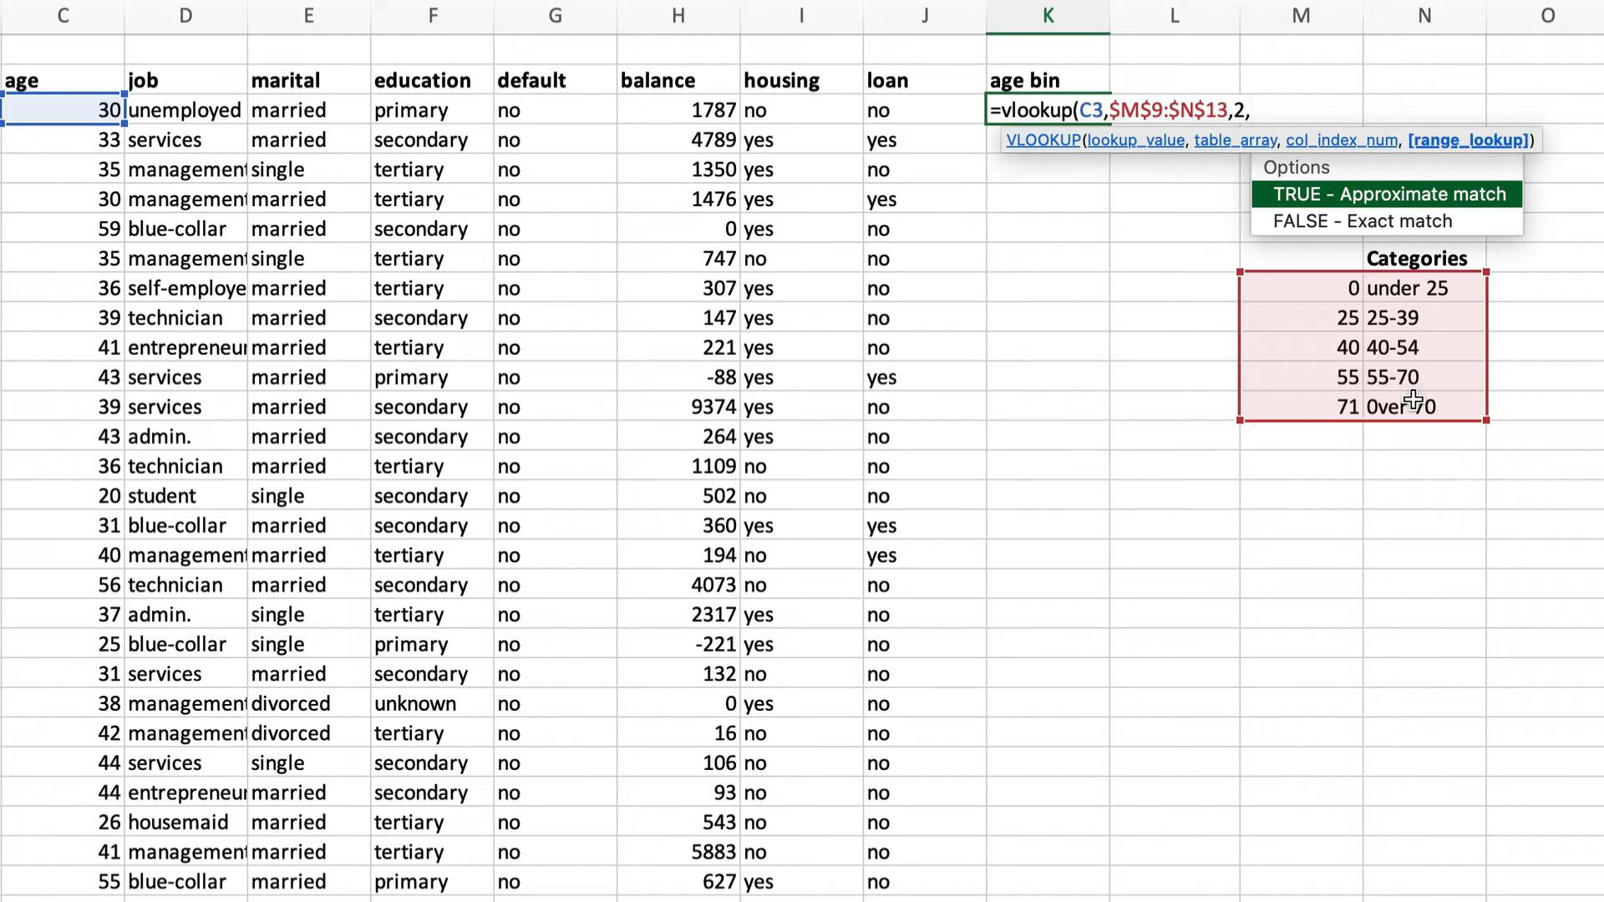
pyautogui.doubleClick(1415, 193)
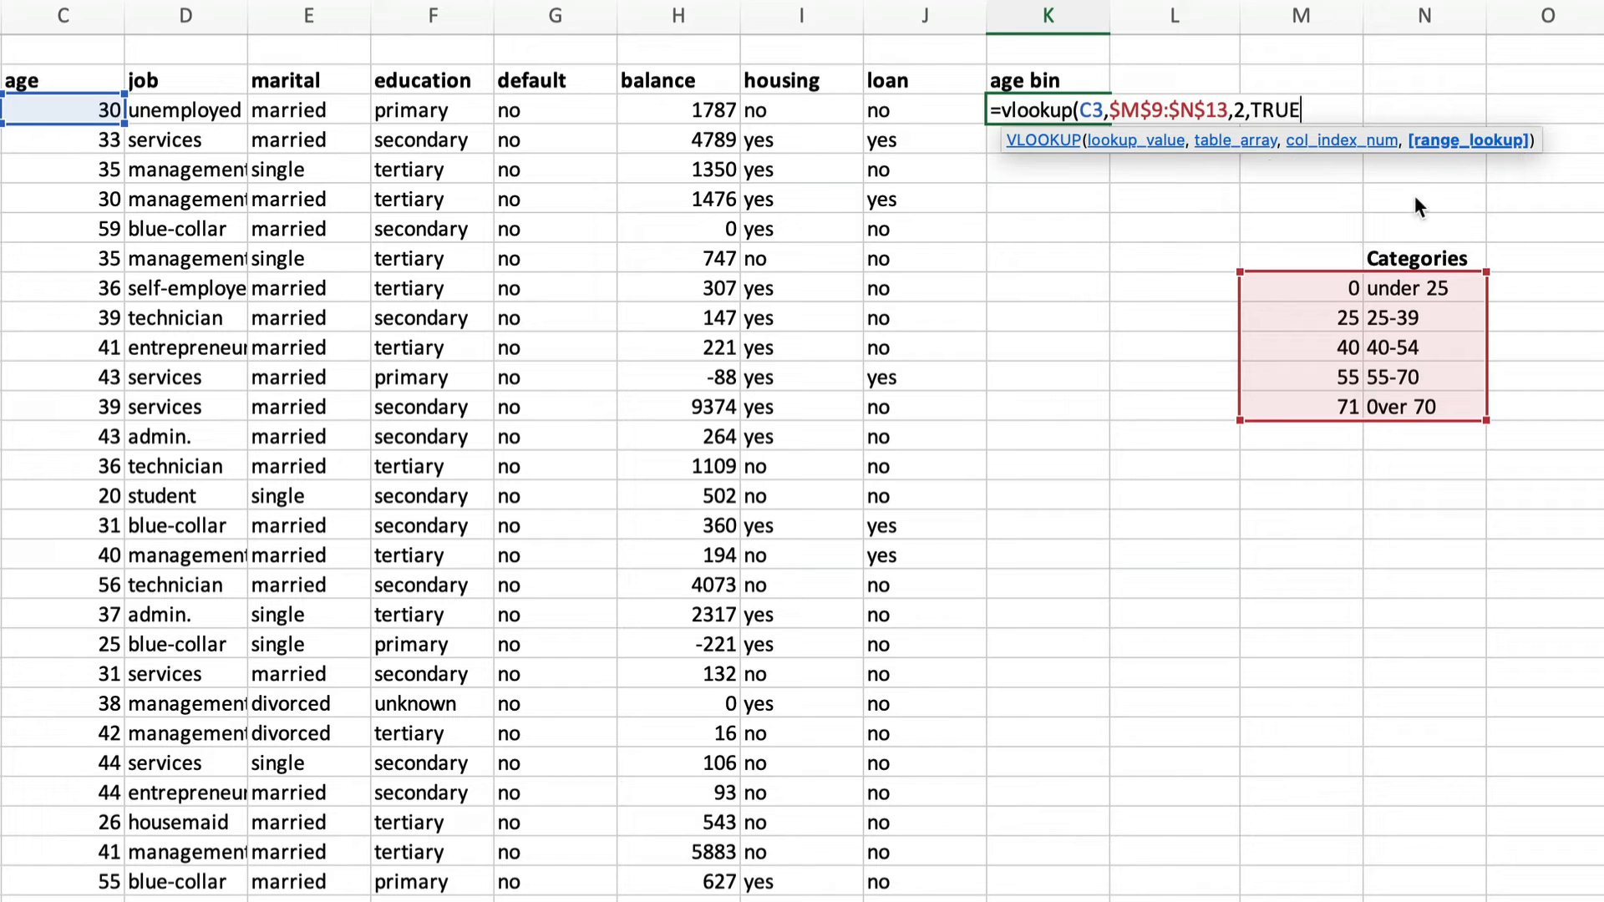
pyautogui.write(')')
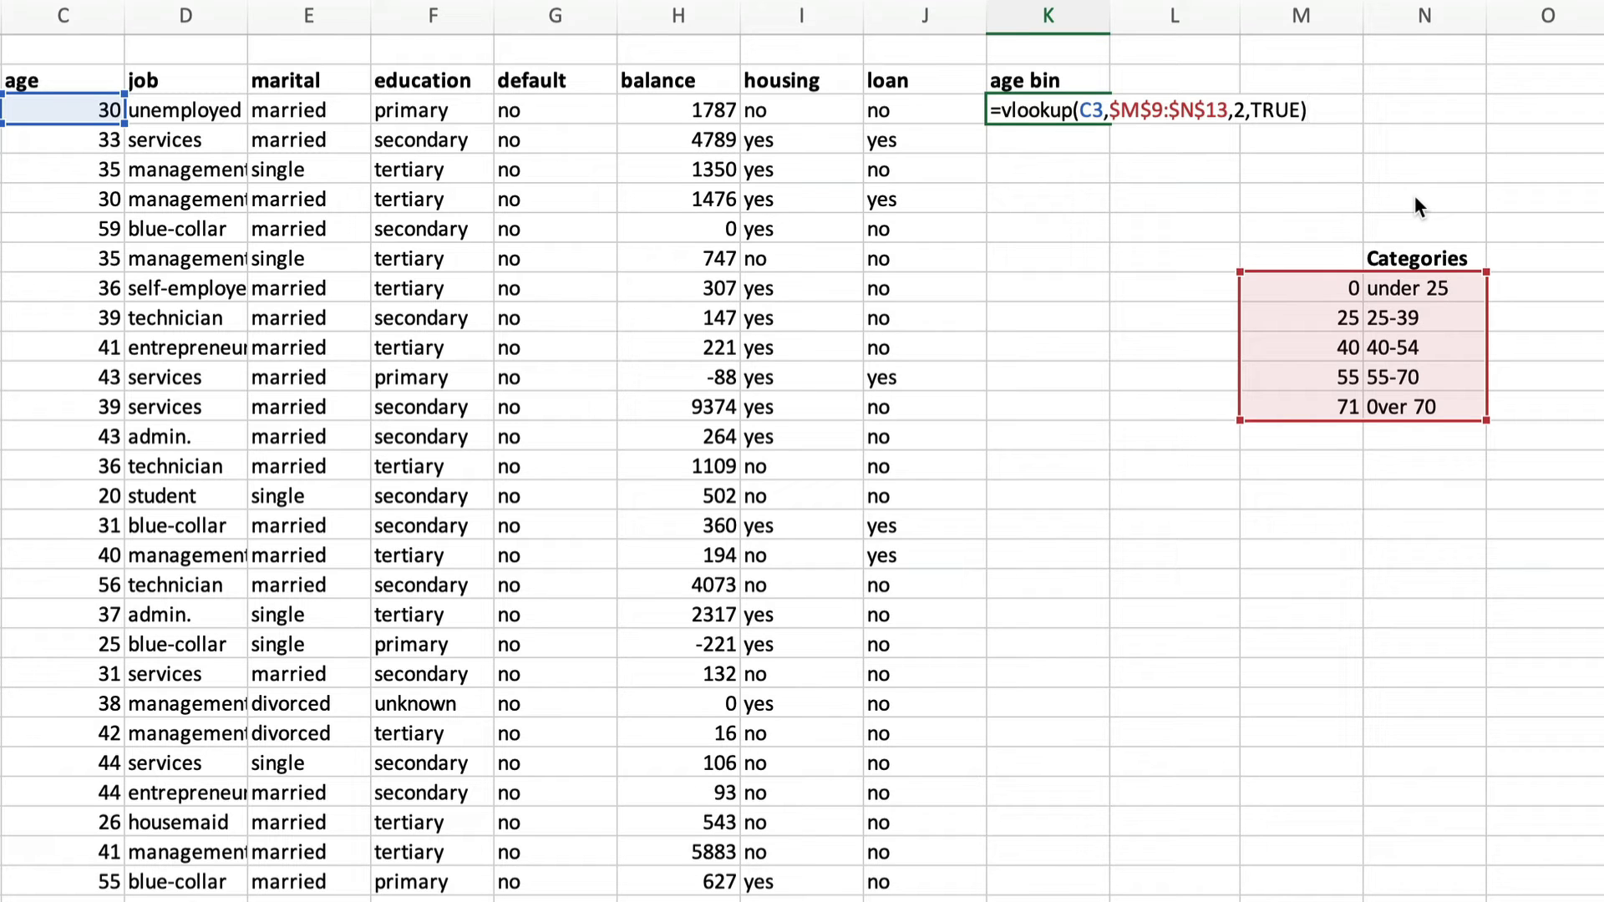
pyautogui.press('Return')
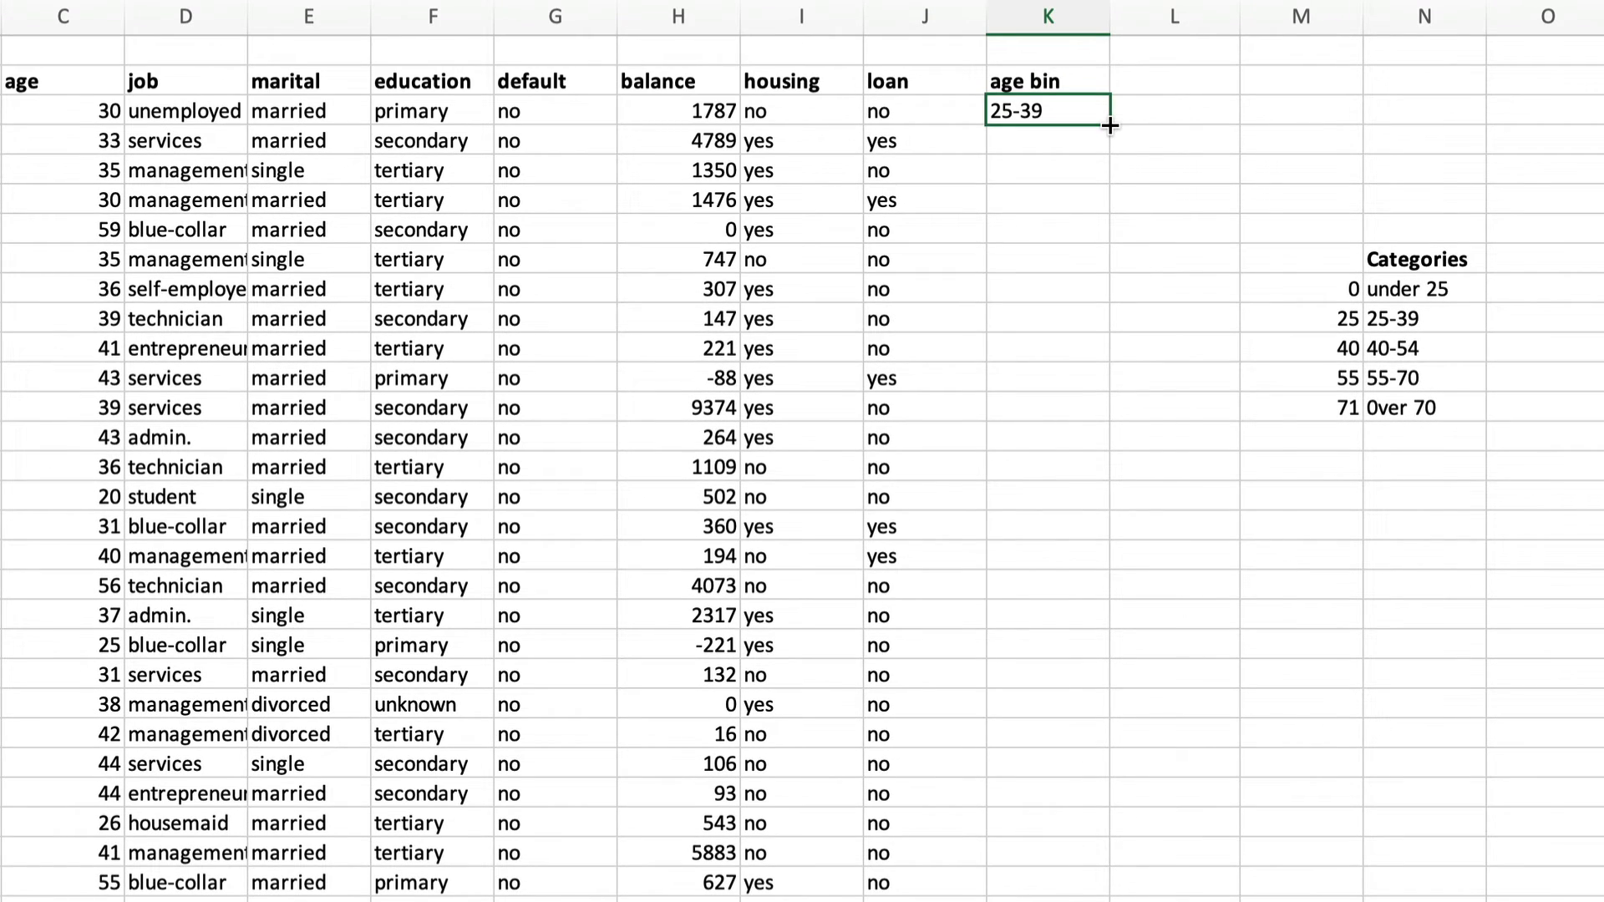
pyautogui.doubleClick(1109, 125)
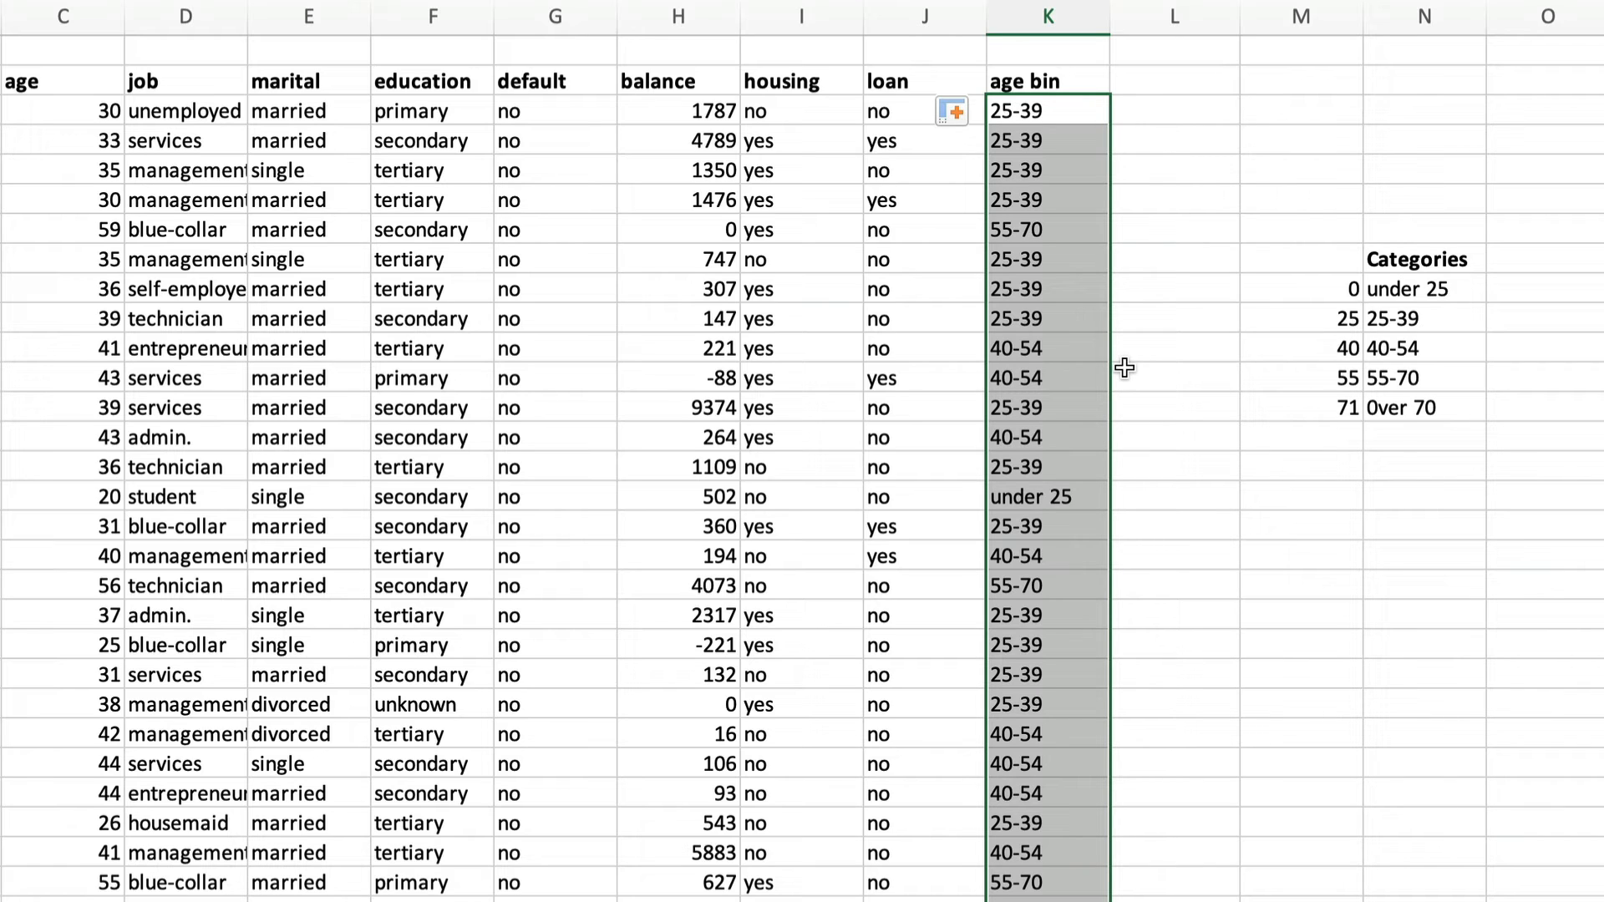
# - Add the column header "balance bin" in L2, beside the age bin column
pyautogui.click(1192, 51)
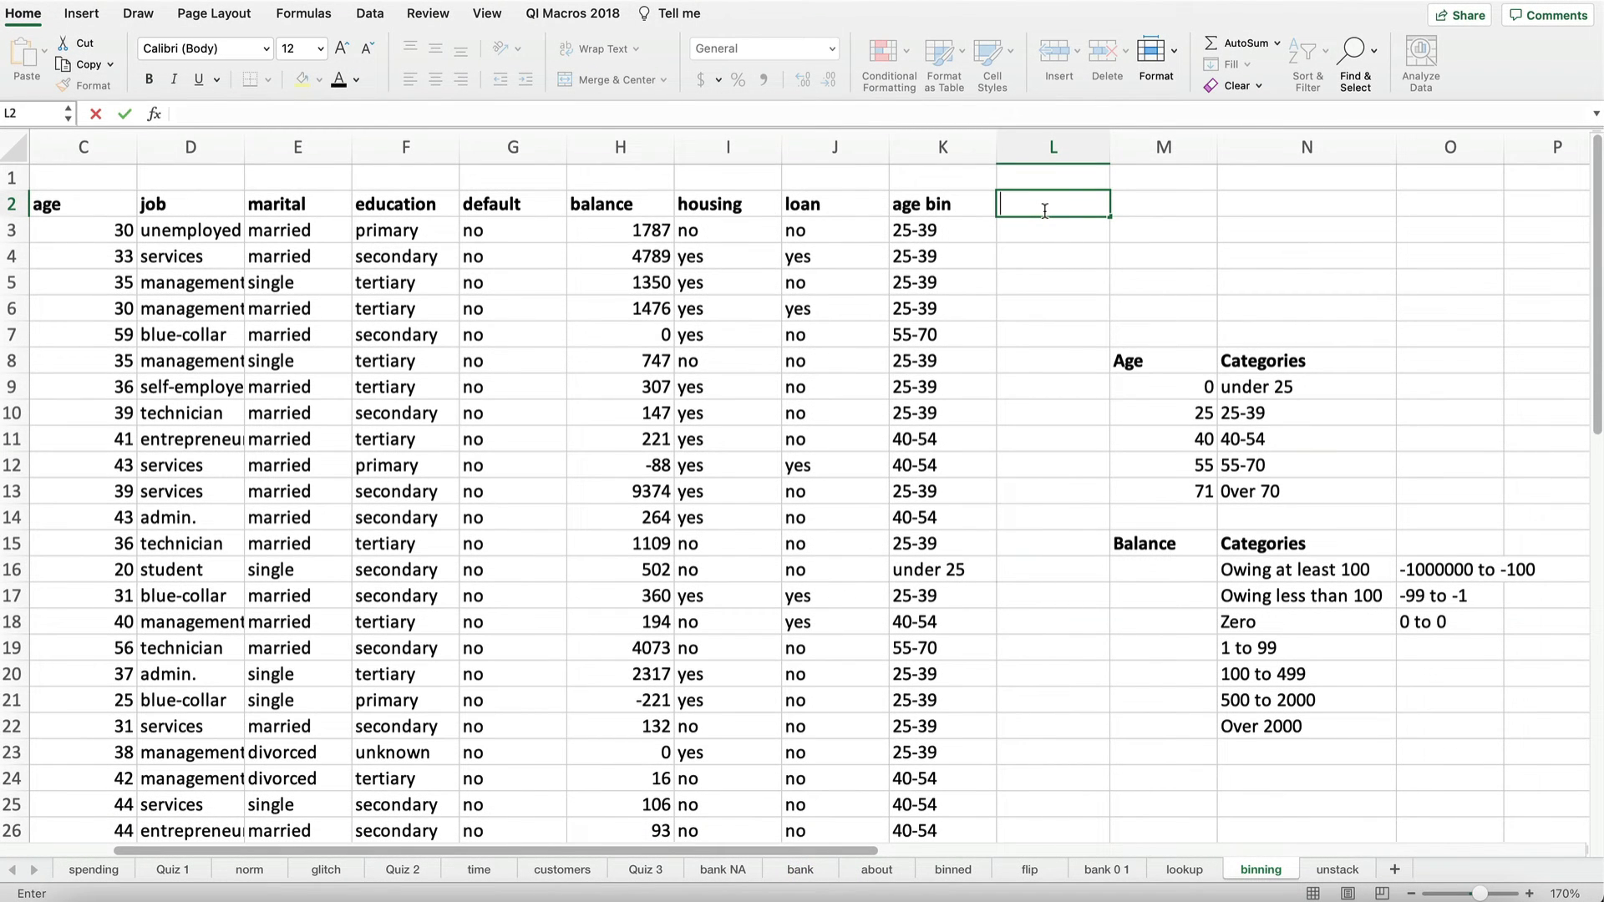
pyautogui.write('balance bin')
# - Enter the lower balance bounds -1000000, -99, 0, 1, 100, 500 and 2001 in M16:M22, beside the balance categories
pyautogui.click(1187, 574)
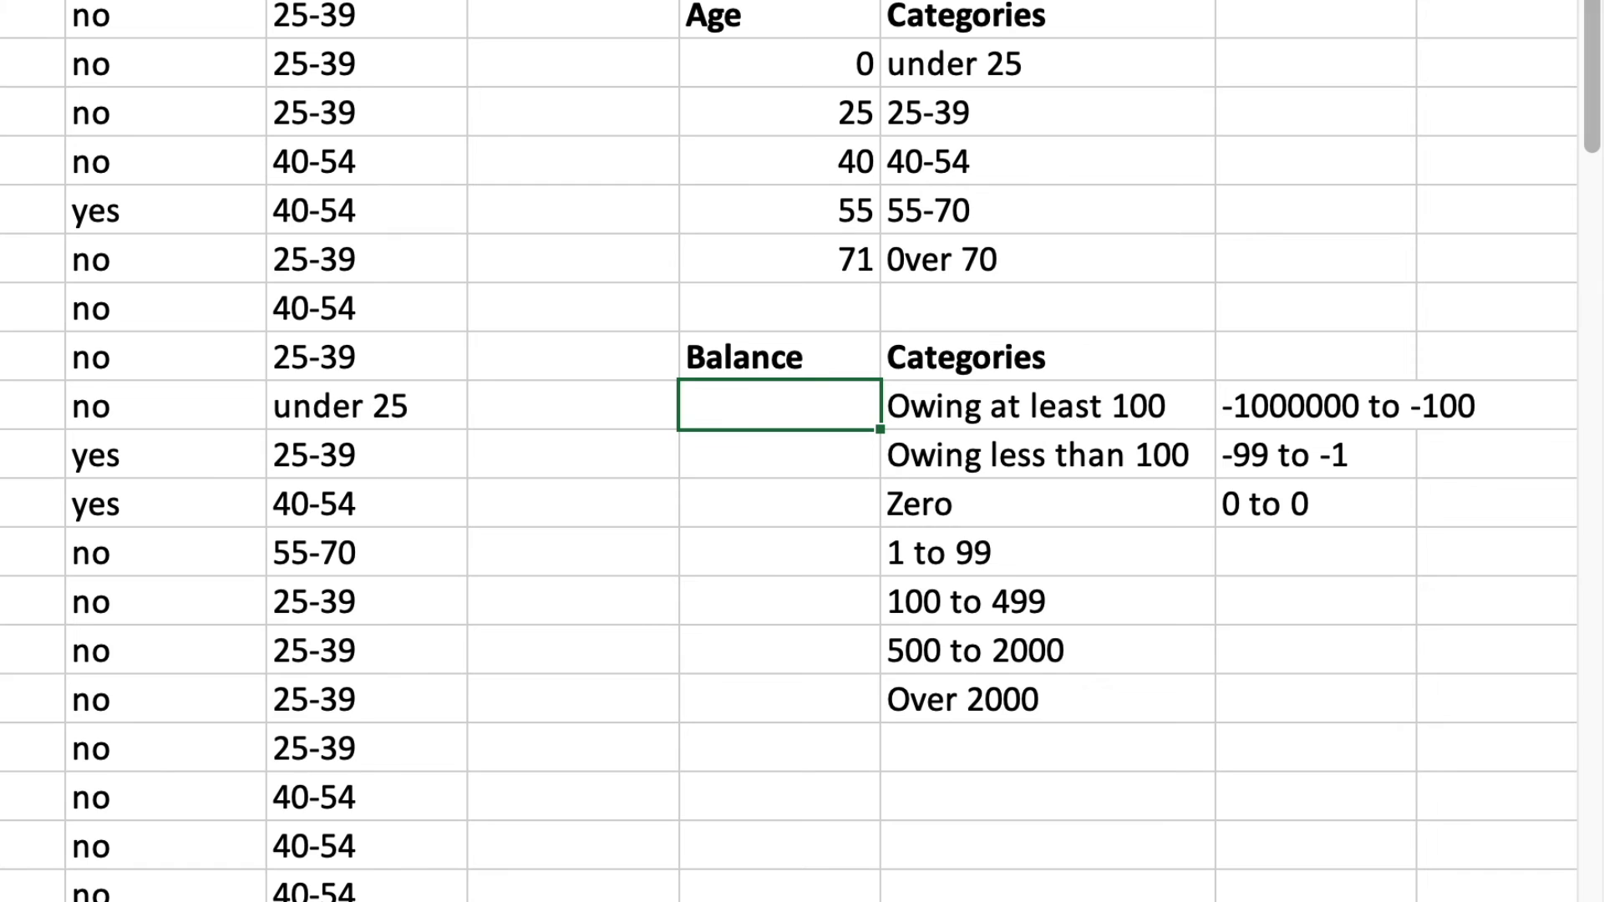
pyautogui.write('-1000000')
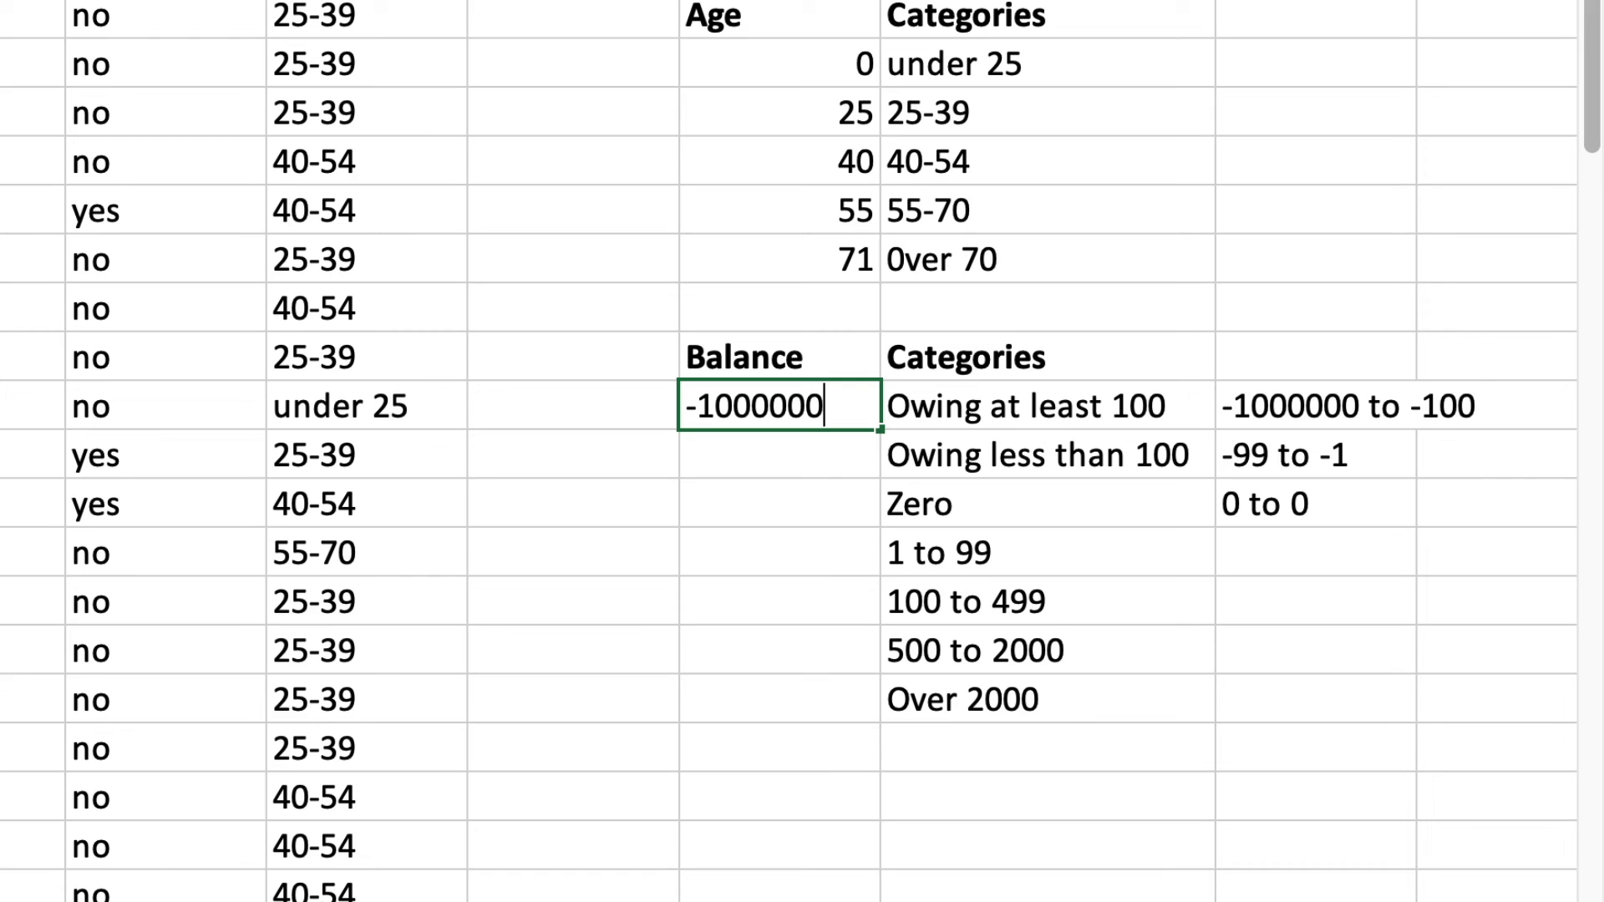
pyautogui.click(765, 454)
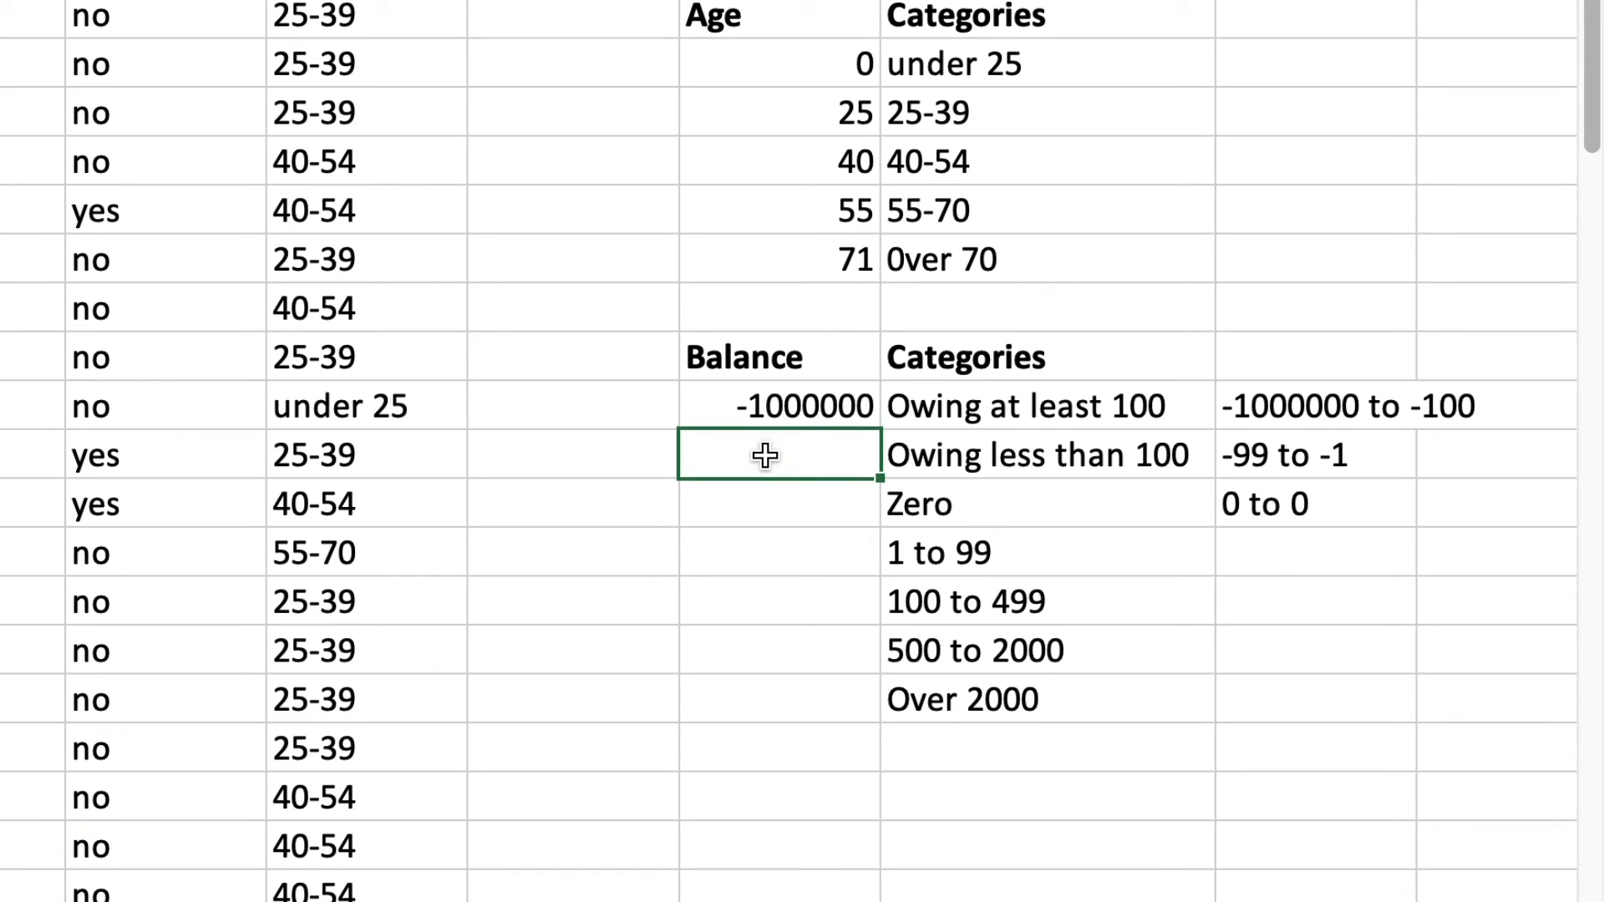
pyautogui.write('-99')
pyautogui.press('Return')
pyautogui.write('0')
pyautogui.press('Return')
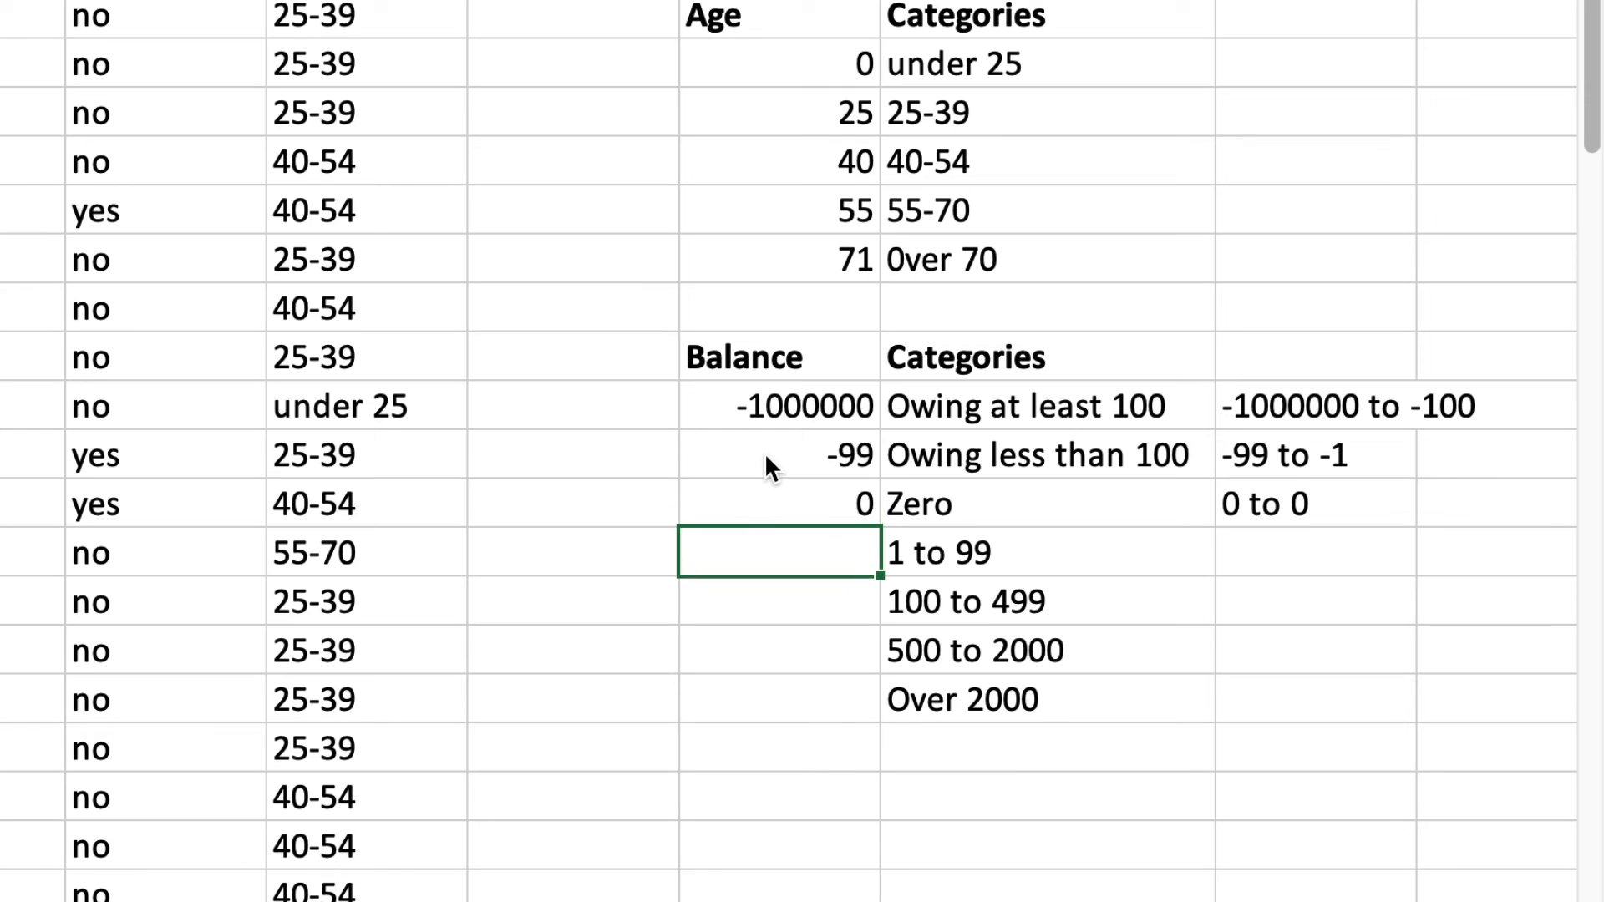
pyautogui.write('1')
pyautogui.press('Return')
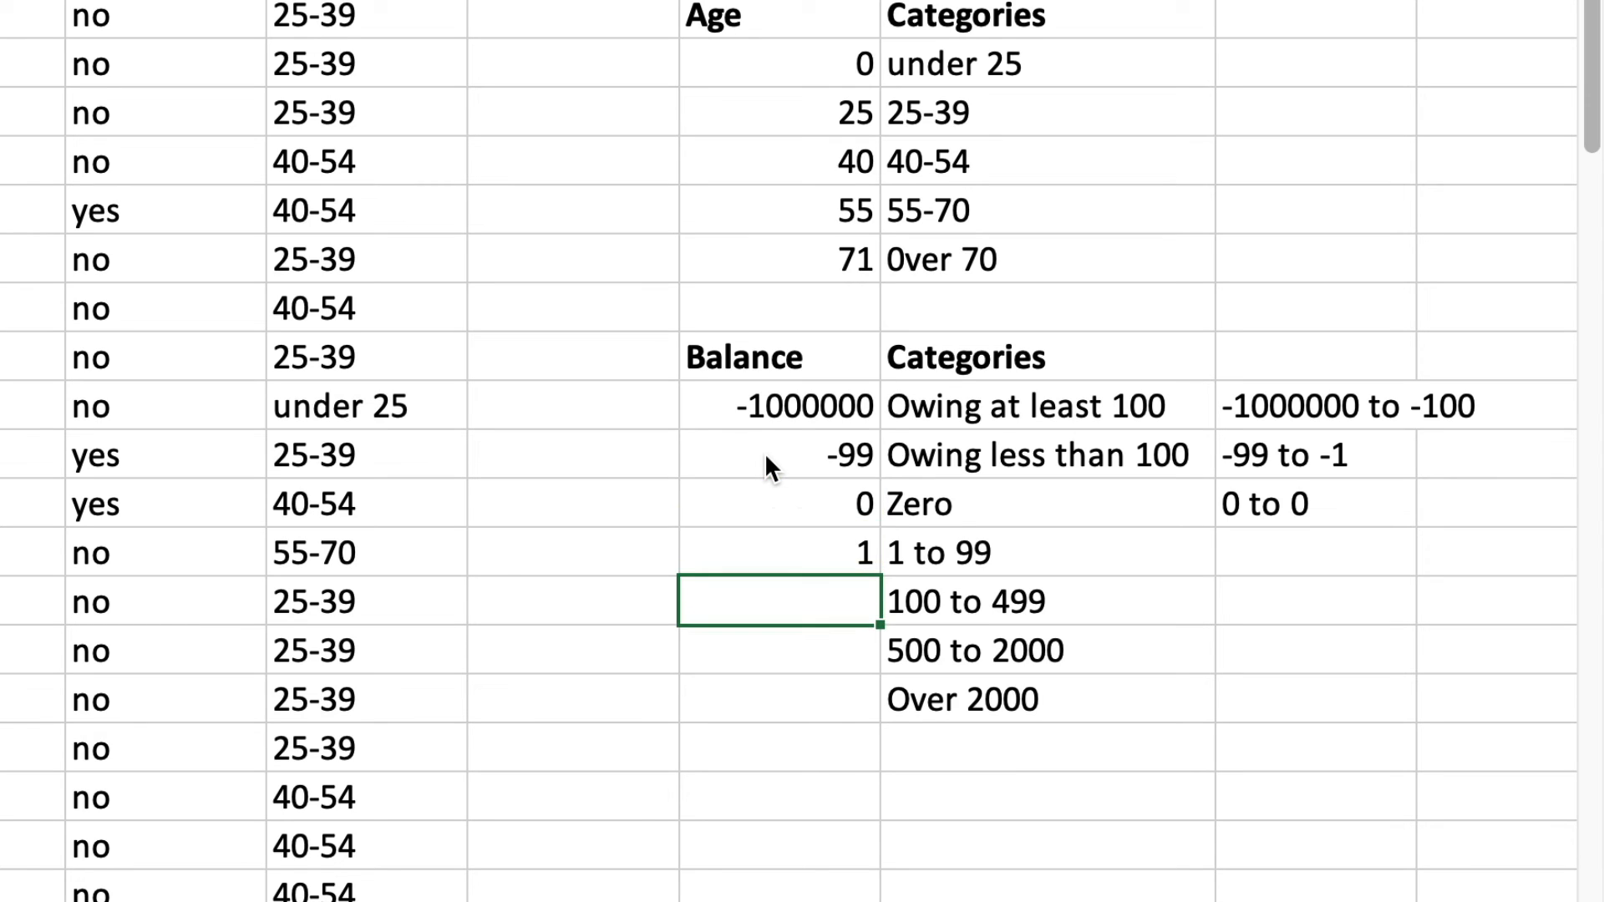
pyautogui.write('100')
pyautogui.press('Return')
pyautogui.write('500')
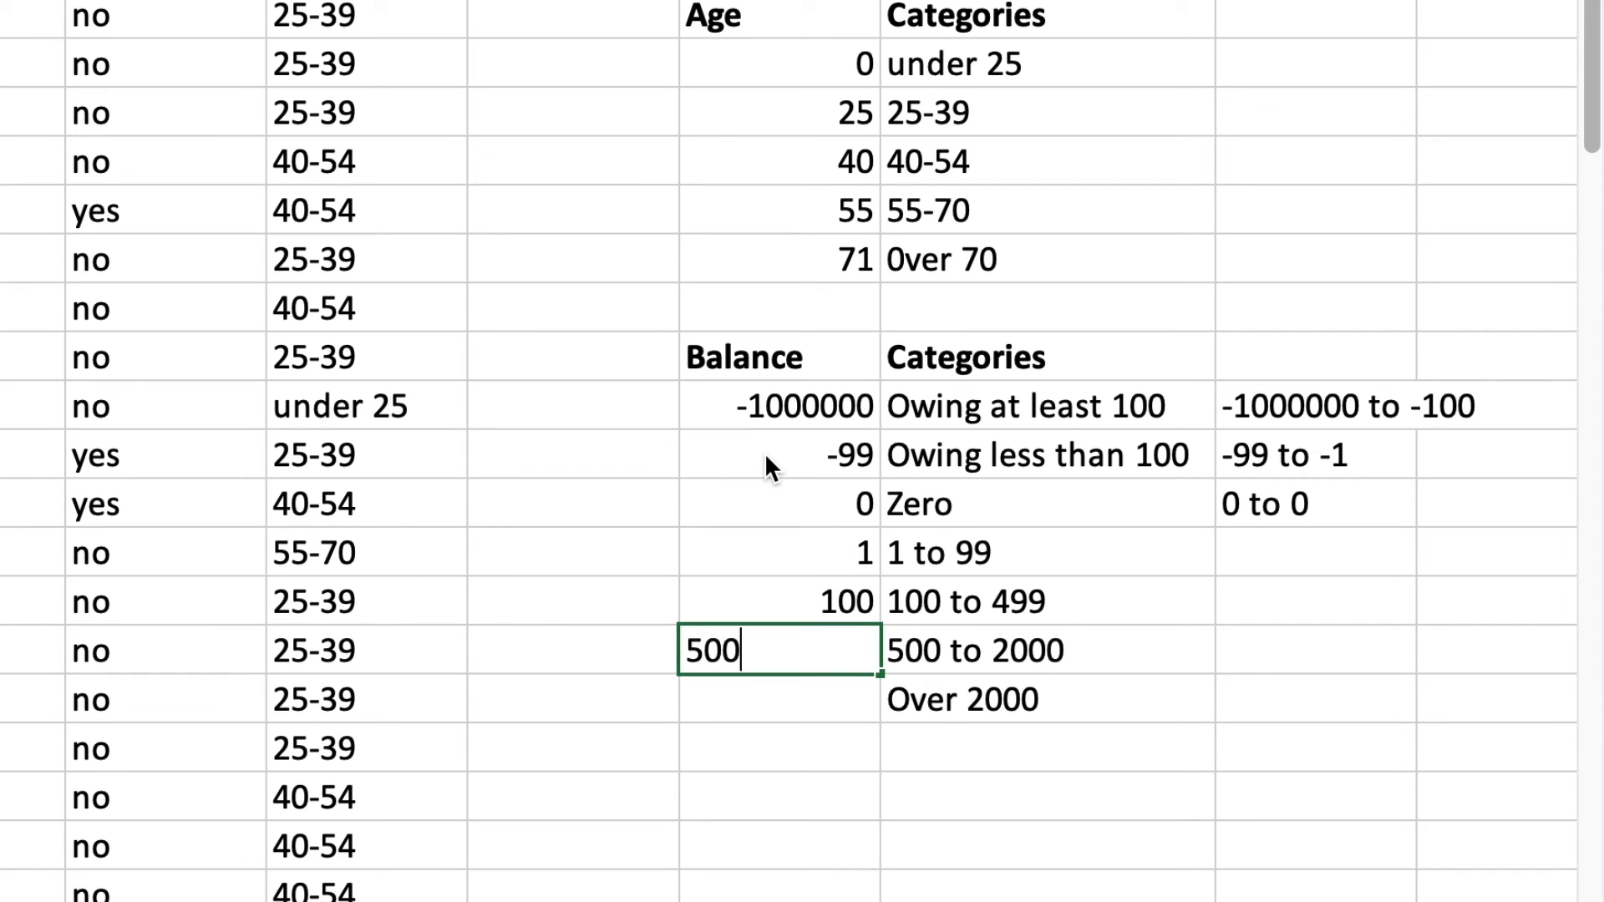
pyautogui.press('Return')
pyautogui.write('2001')
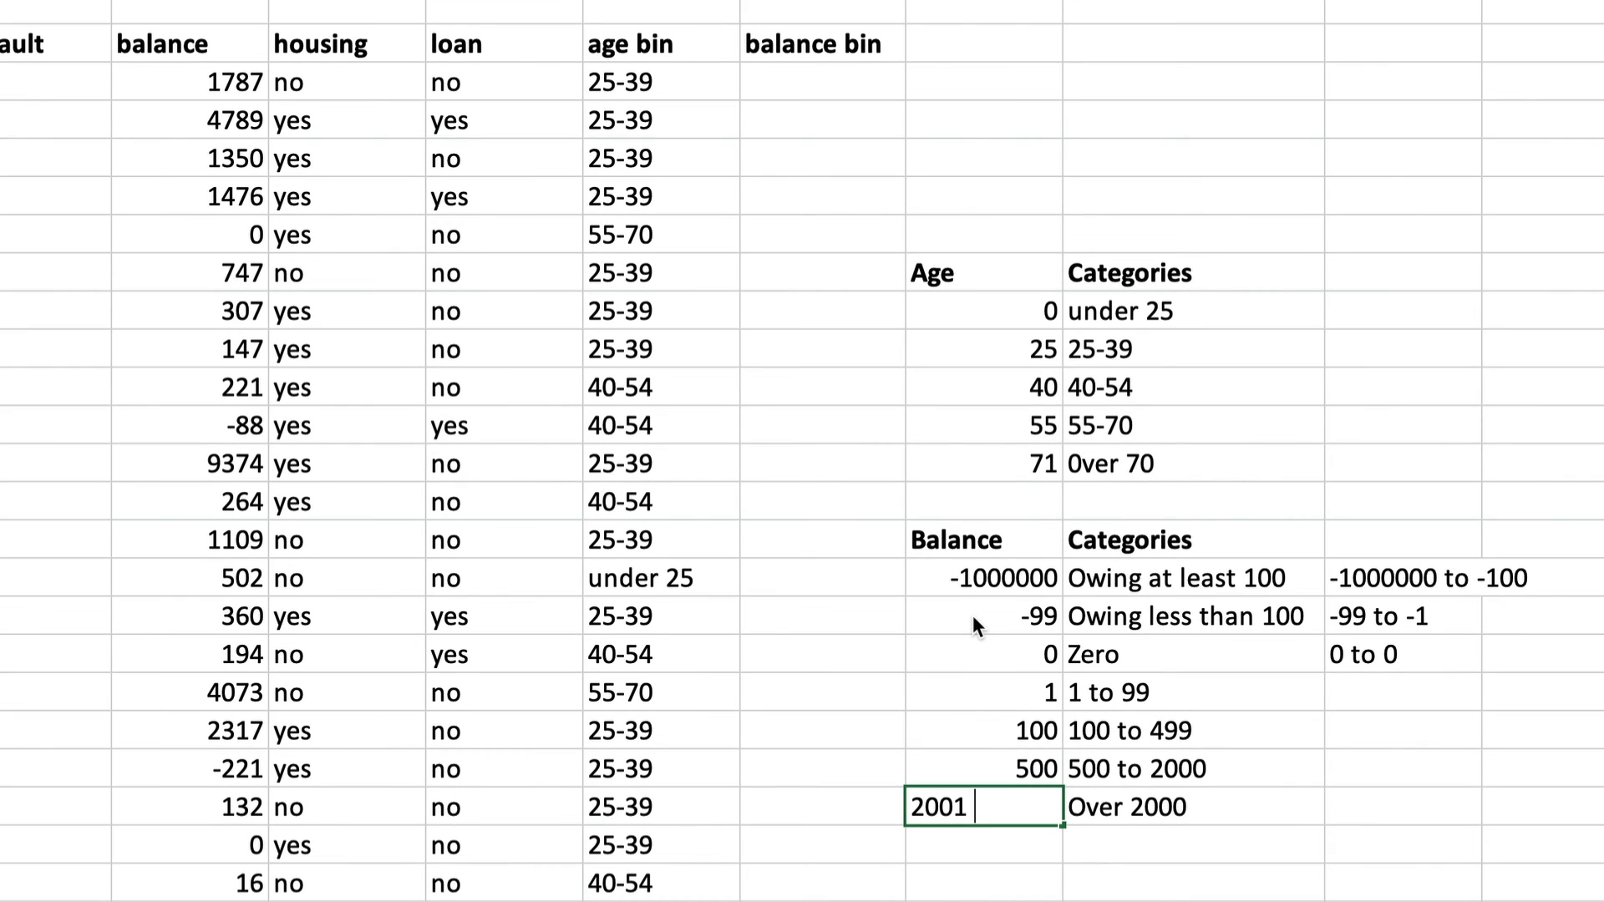
pyautogui.press('Return')
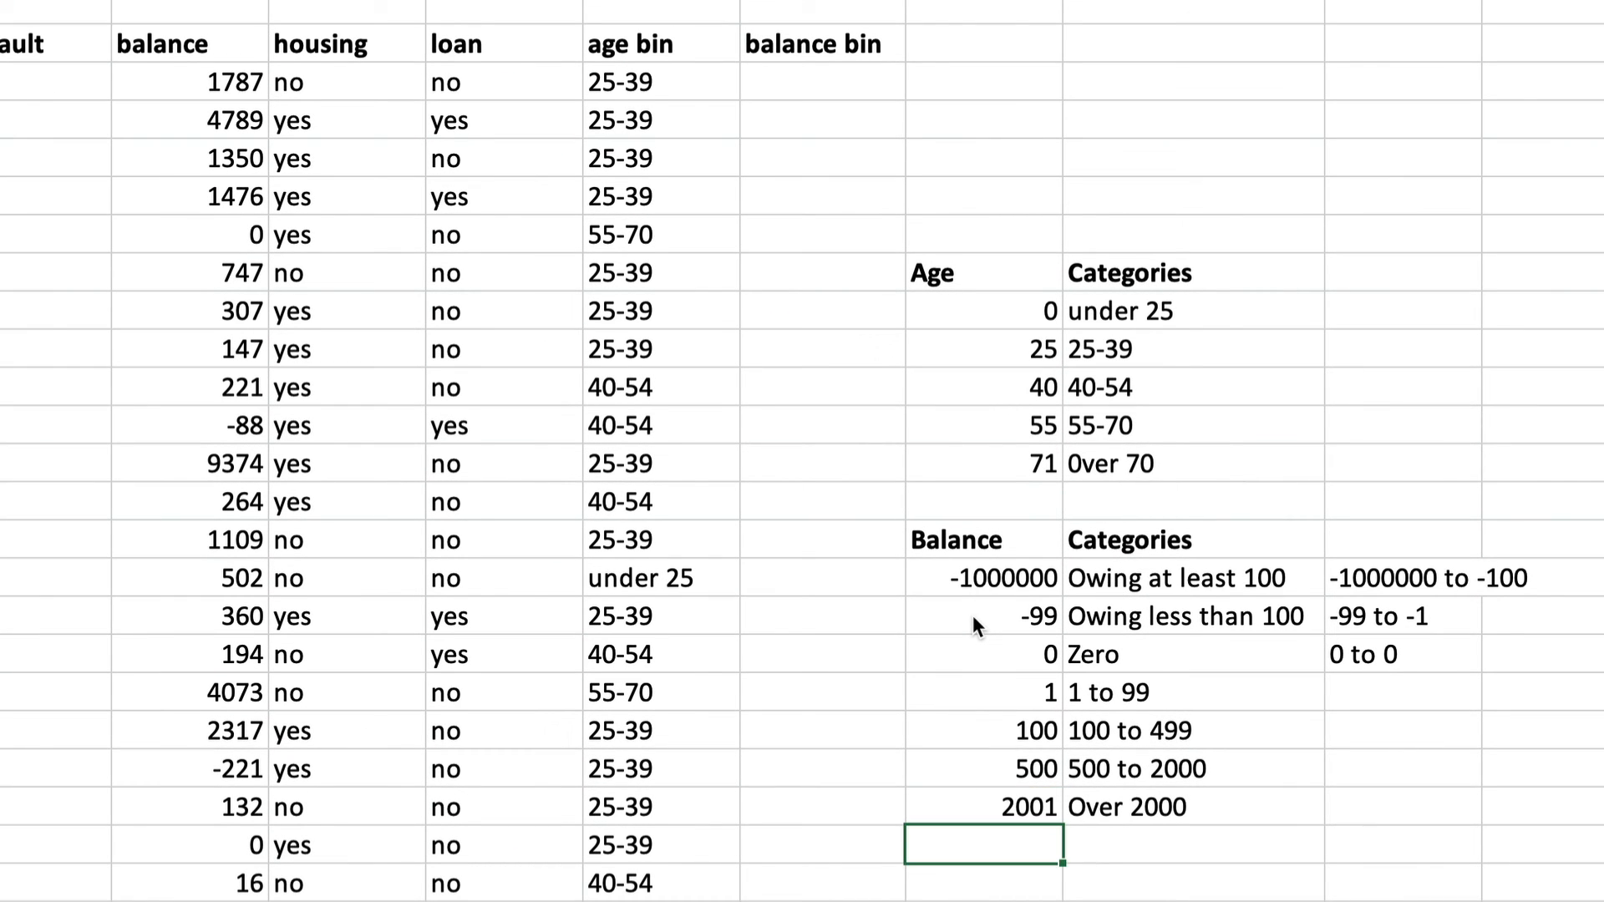
# - Enter =VLOOKUP(H3,$M$16:$N$22,2,TRUE) in L3 to look up the first balance's category by approximate match
pyautogui.click(800, 78)
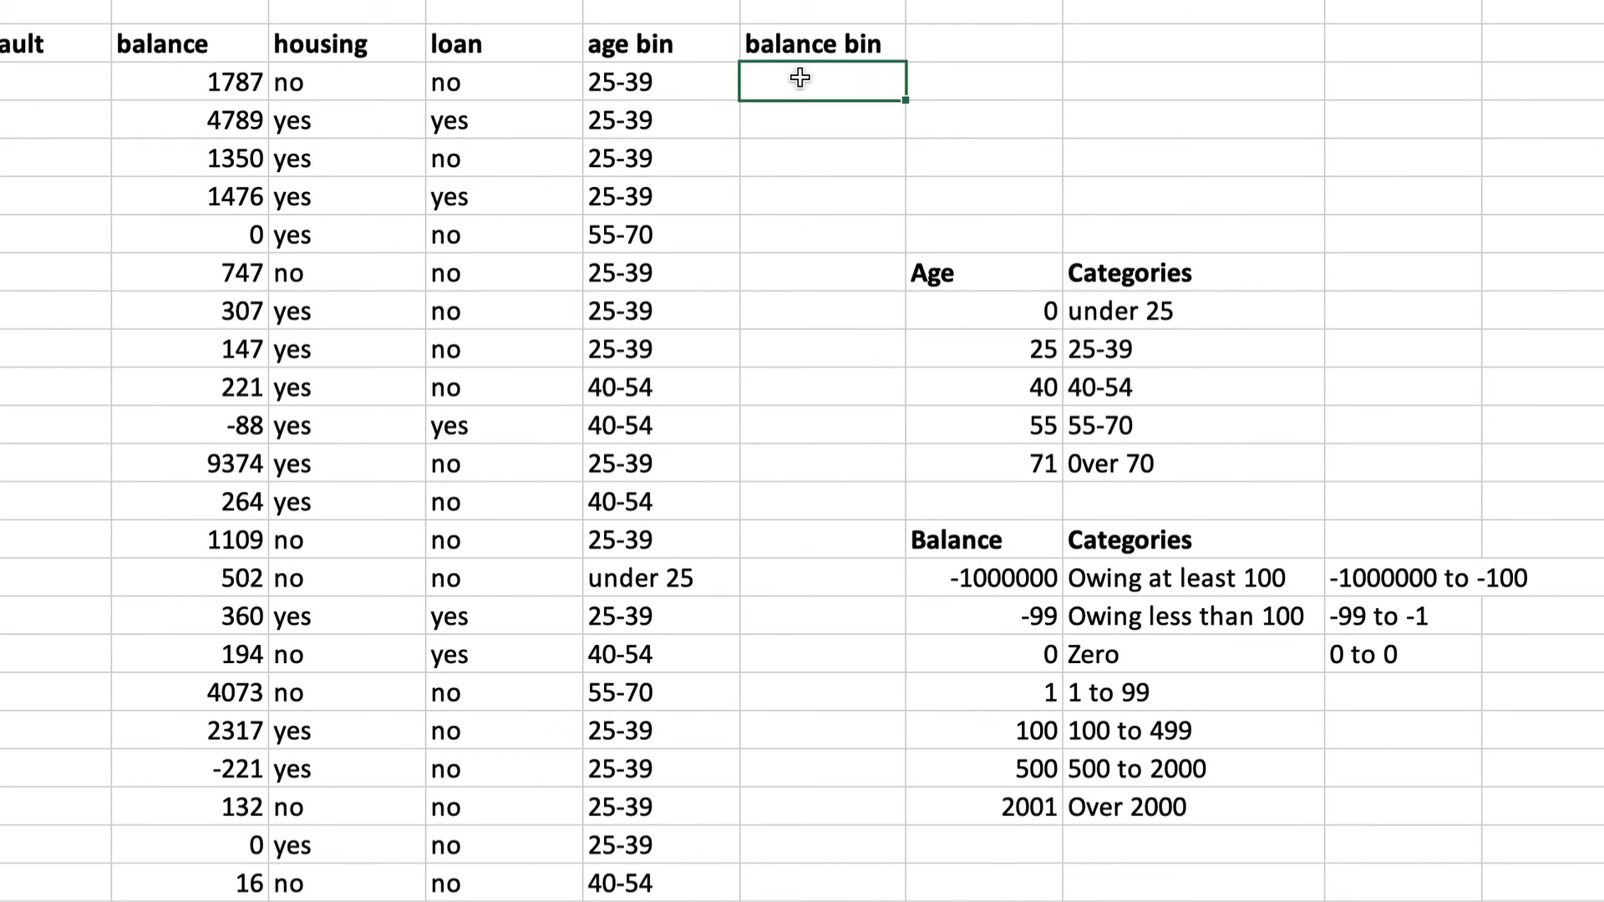
pyautogui.write('=vlooku')
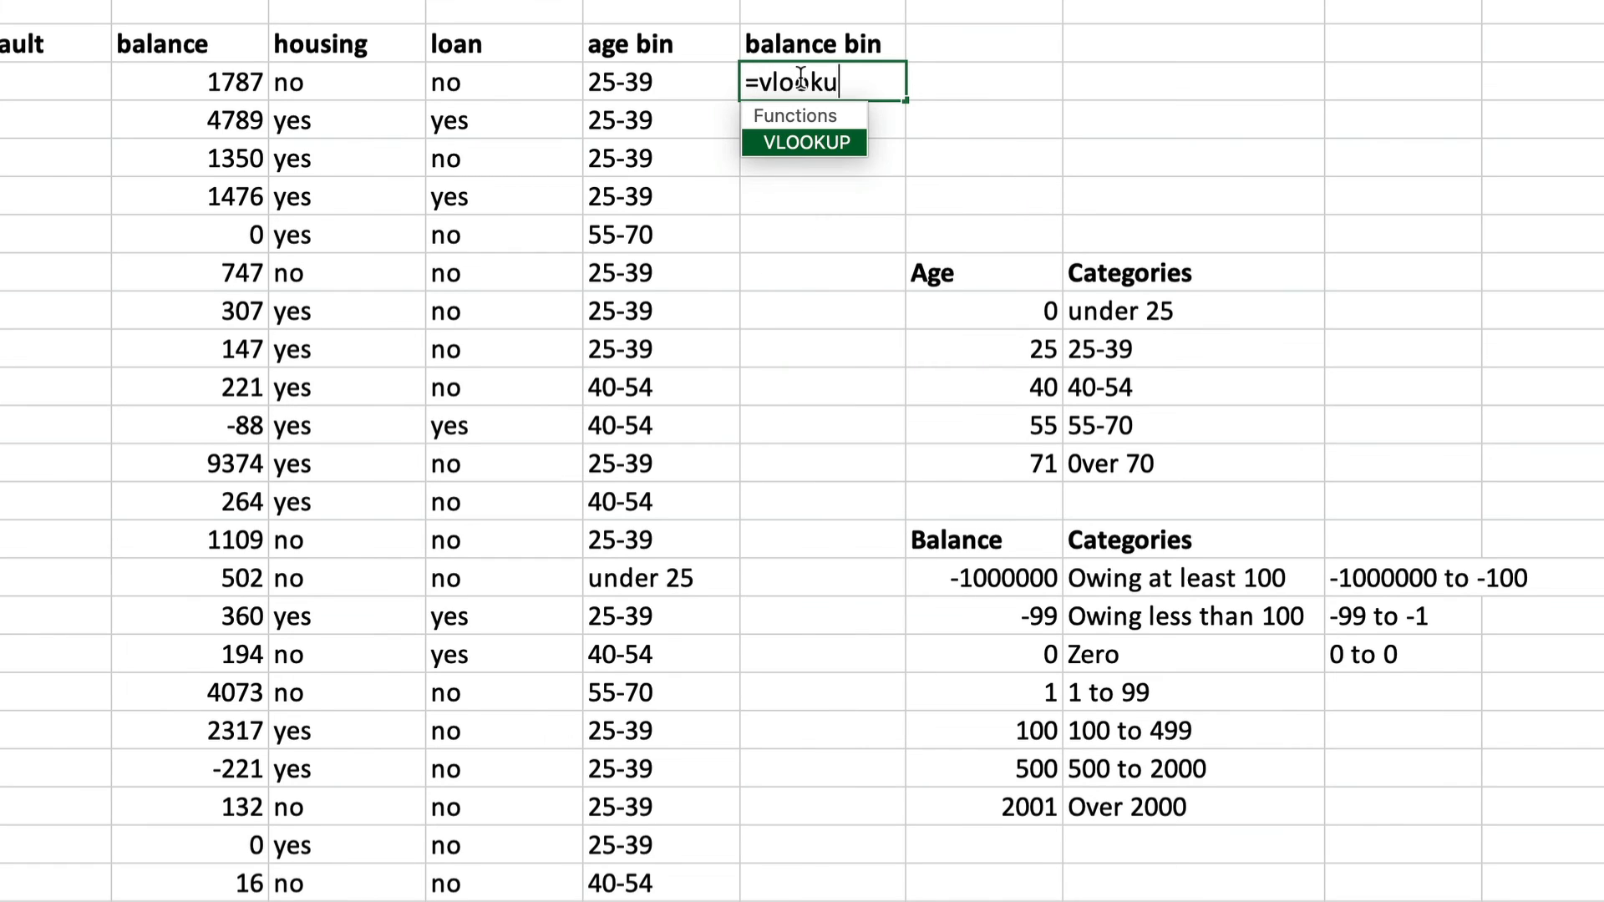
pyautogui.write('p(')
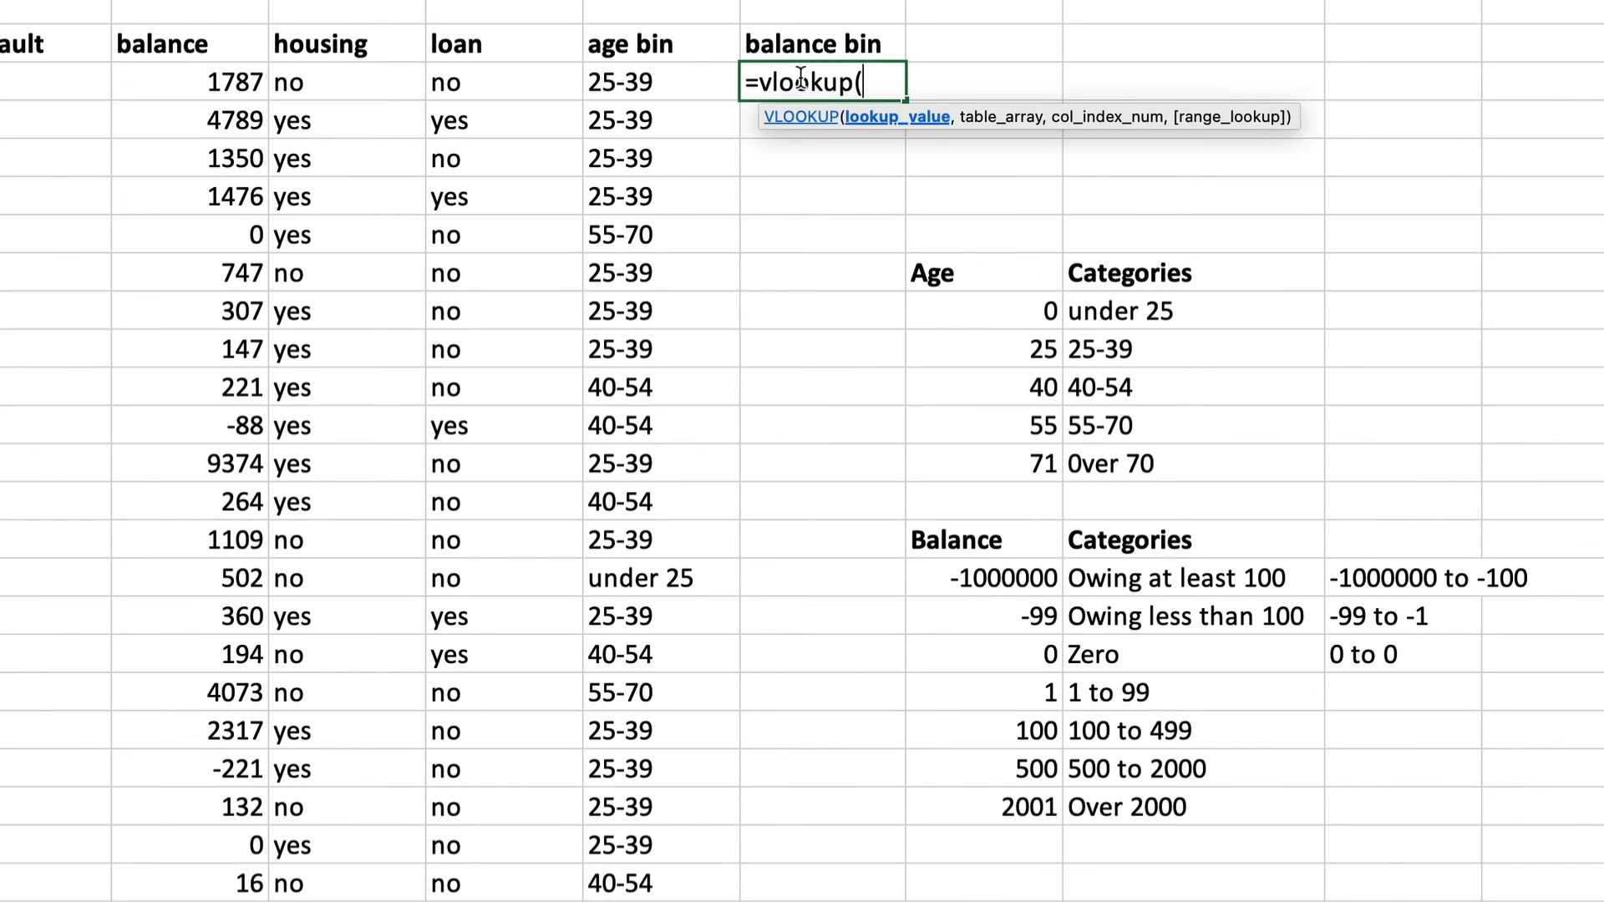
pyautogui.click(231, 85)
pyautogui.write(',')
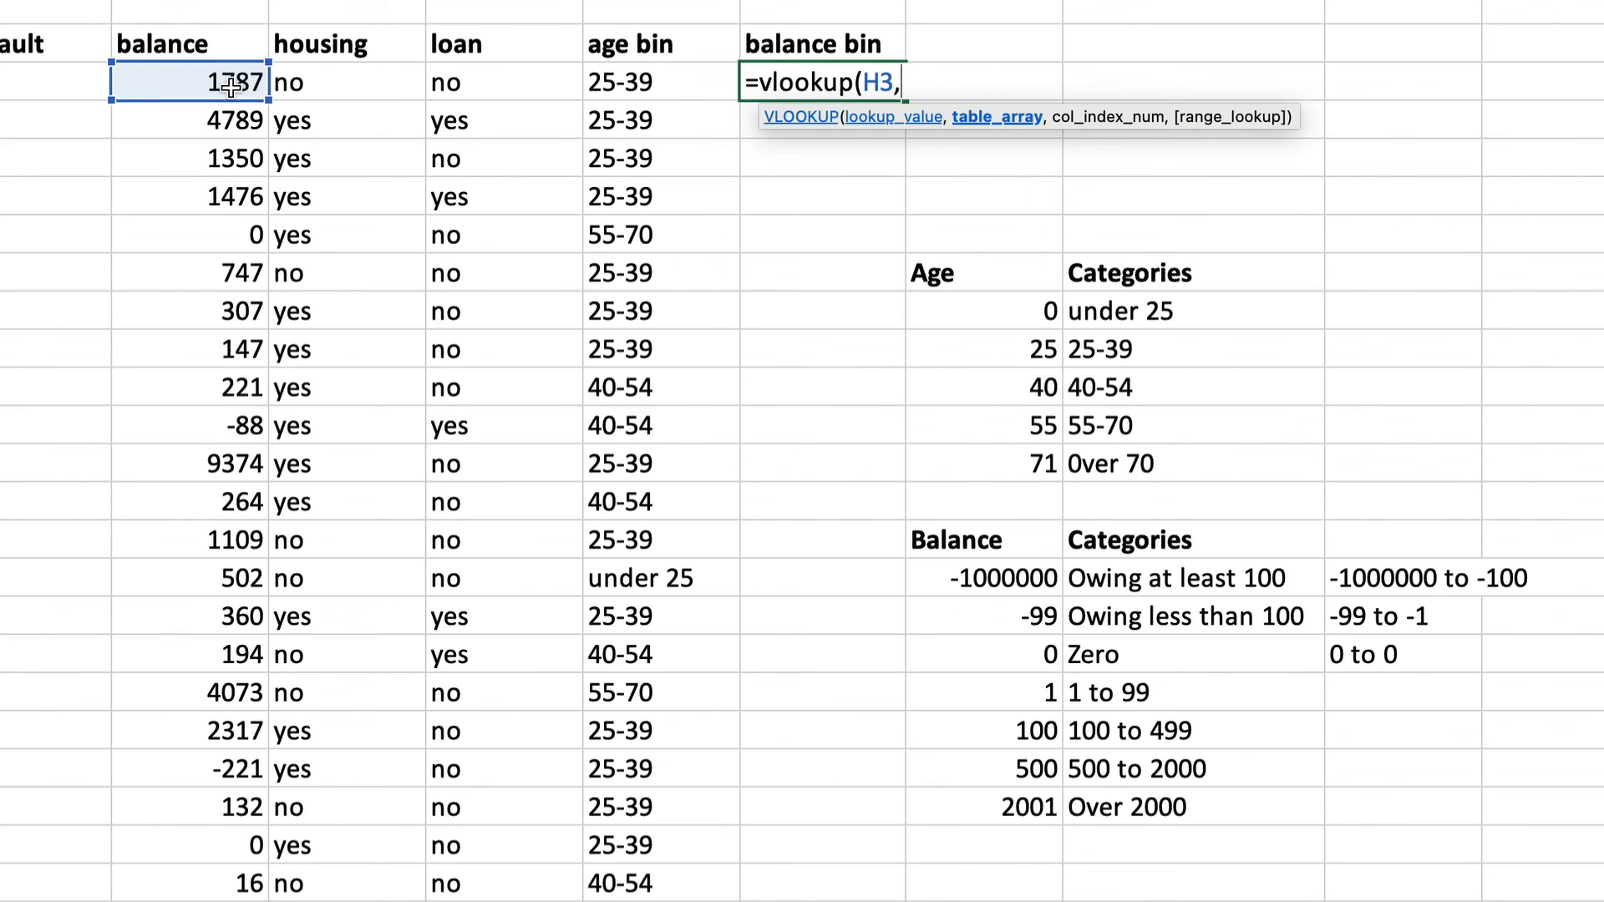
pyautogui.moveTo(959, 576); pyautogui.dragTo(1178, 810)
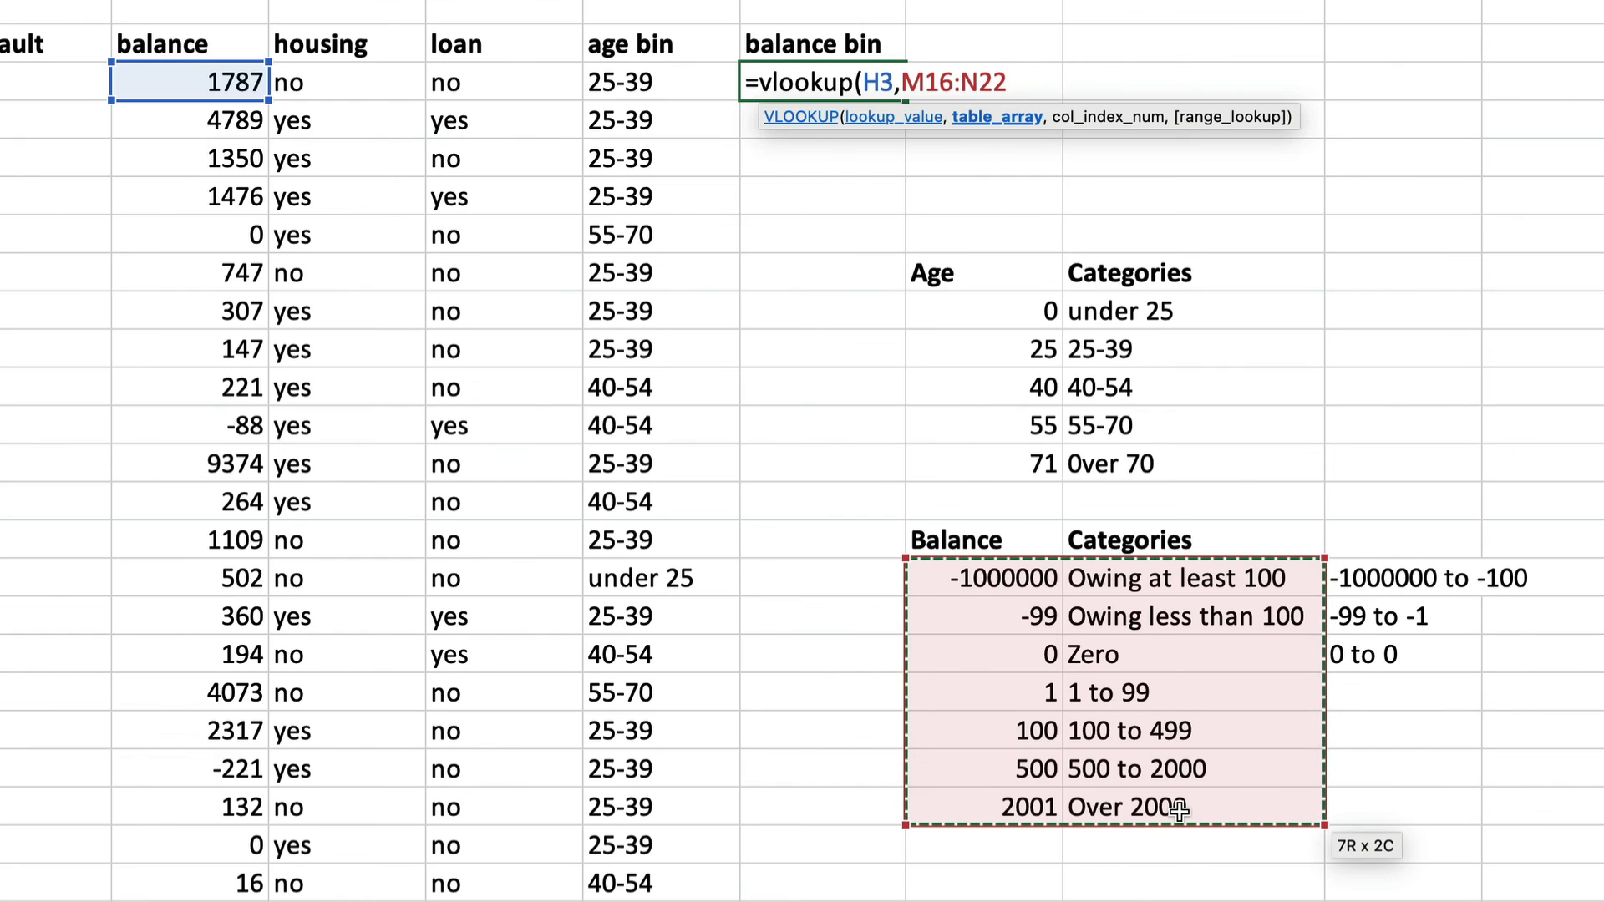
pyautogui.press('F4')
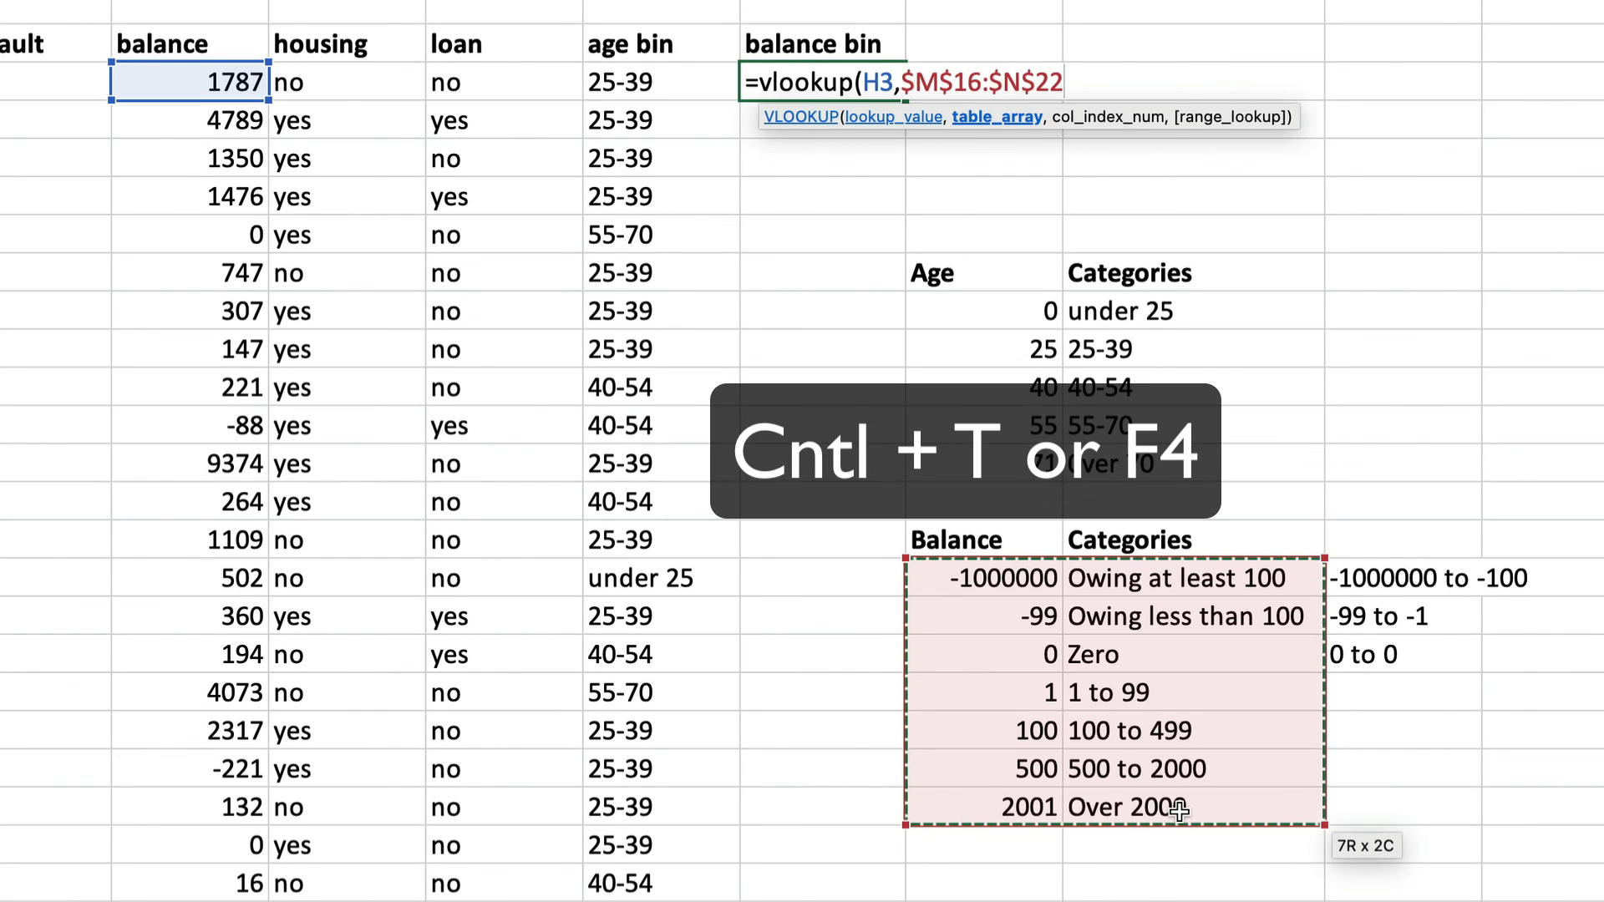
pyautogui.write(',')
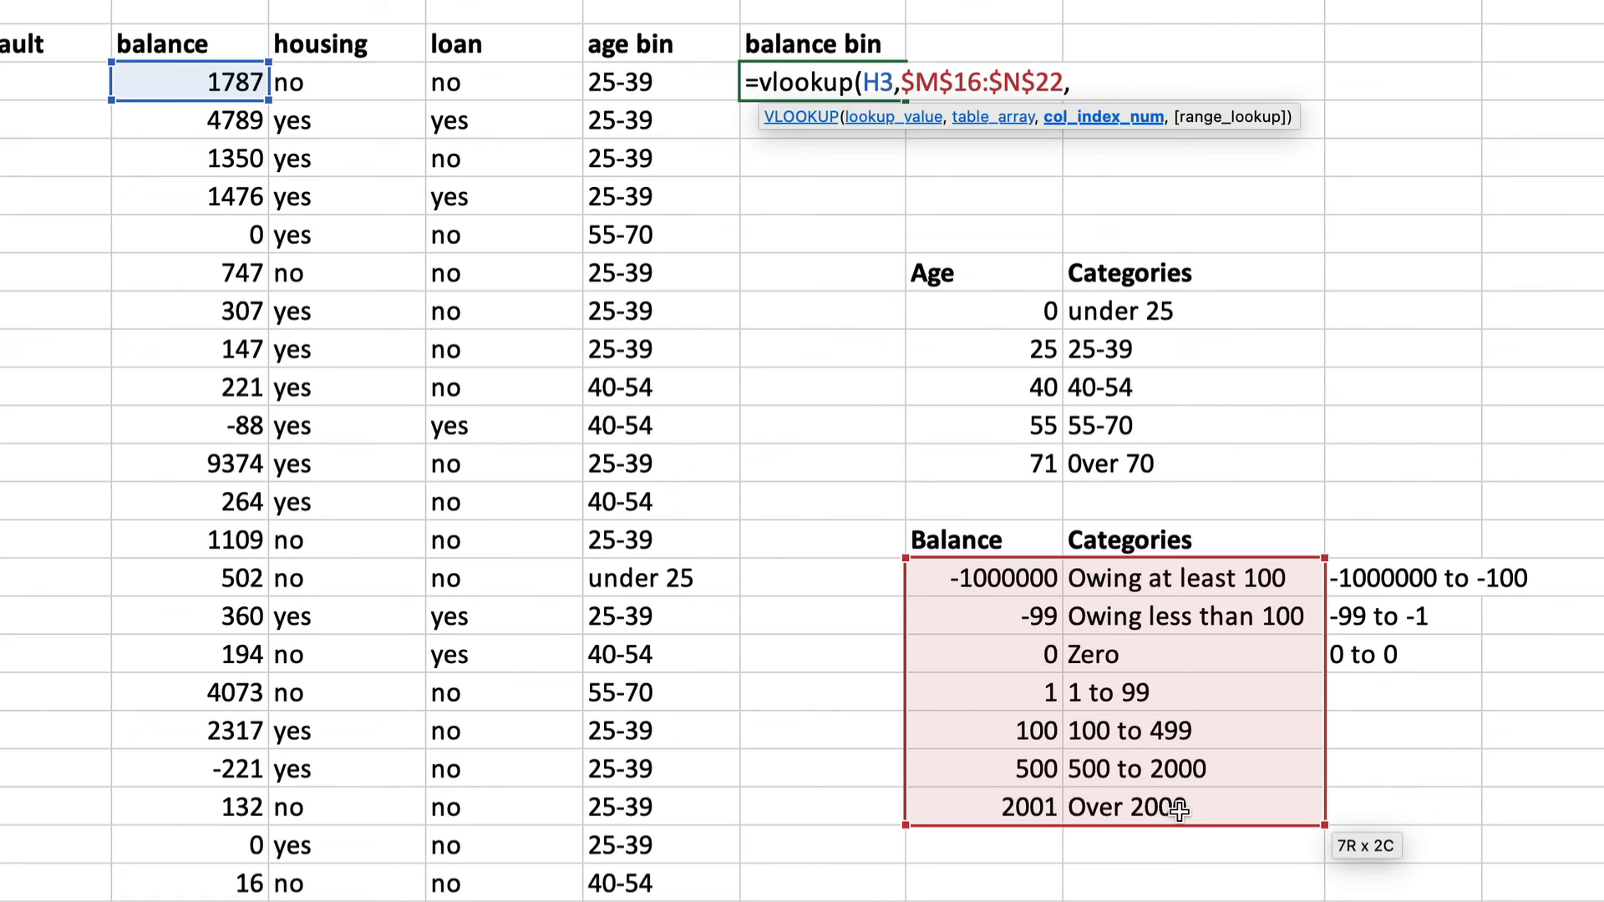
pyautogui.write('2,')
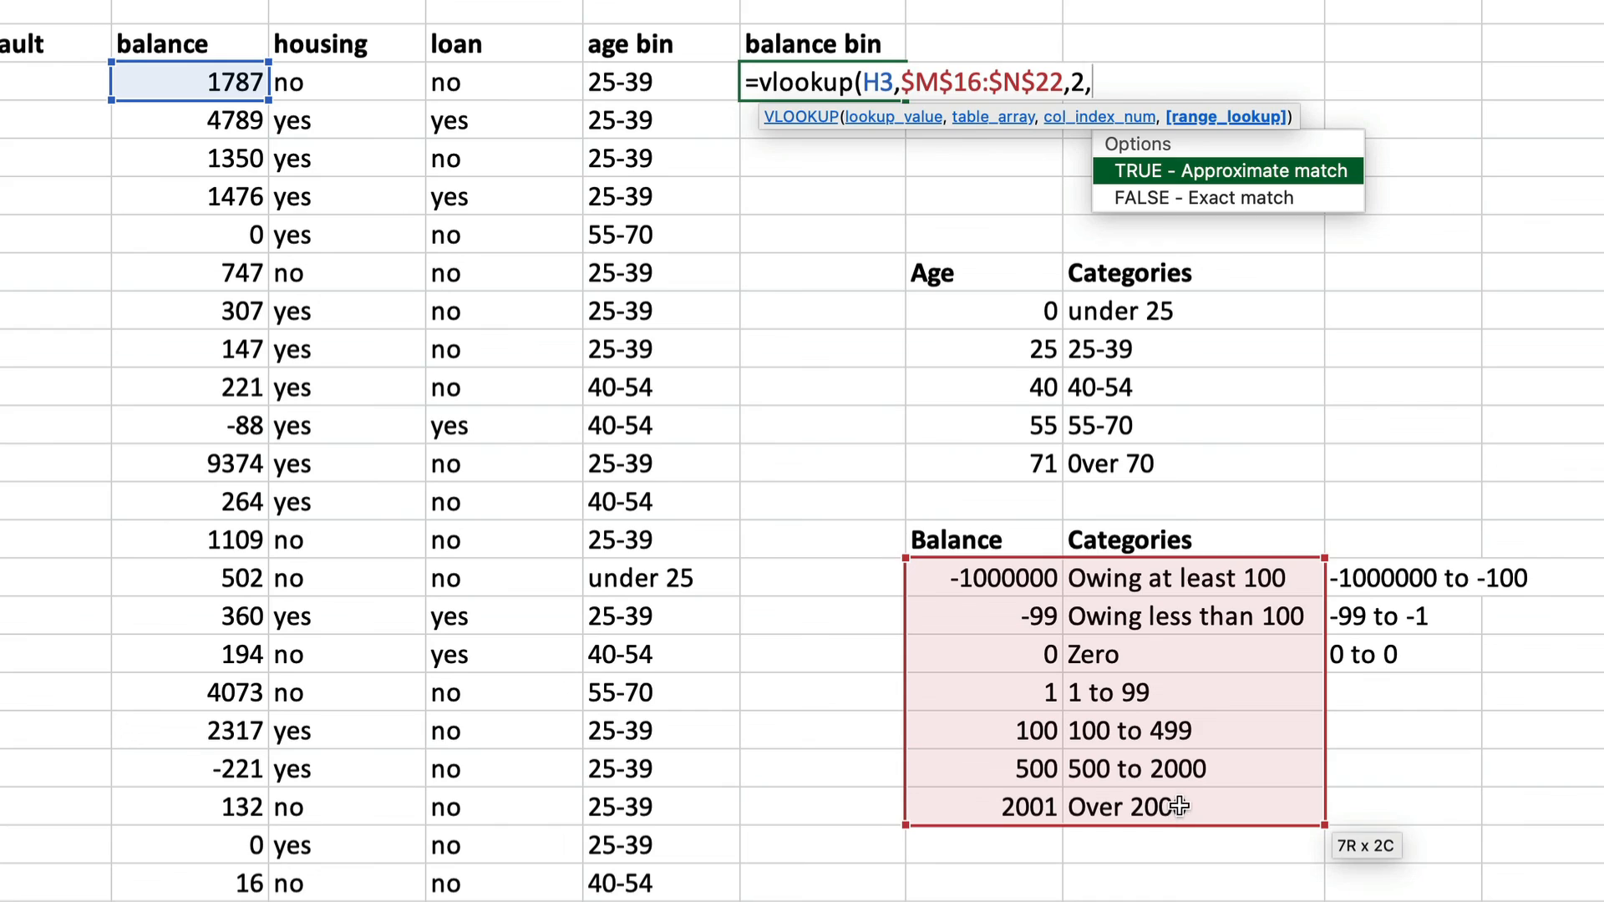
pyautogui.doubleClick(1330, 173)
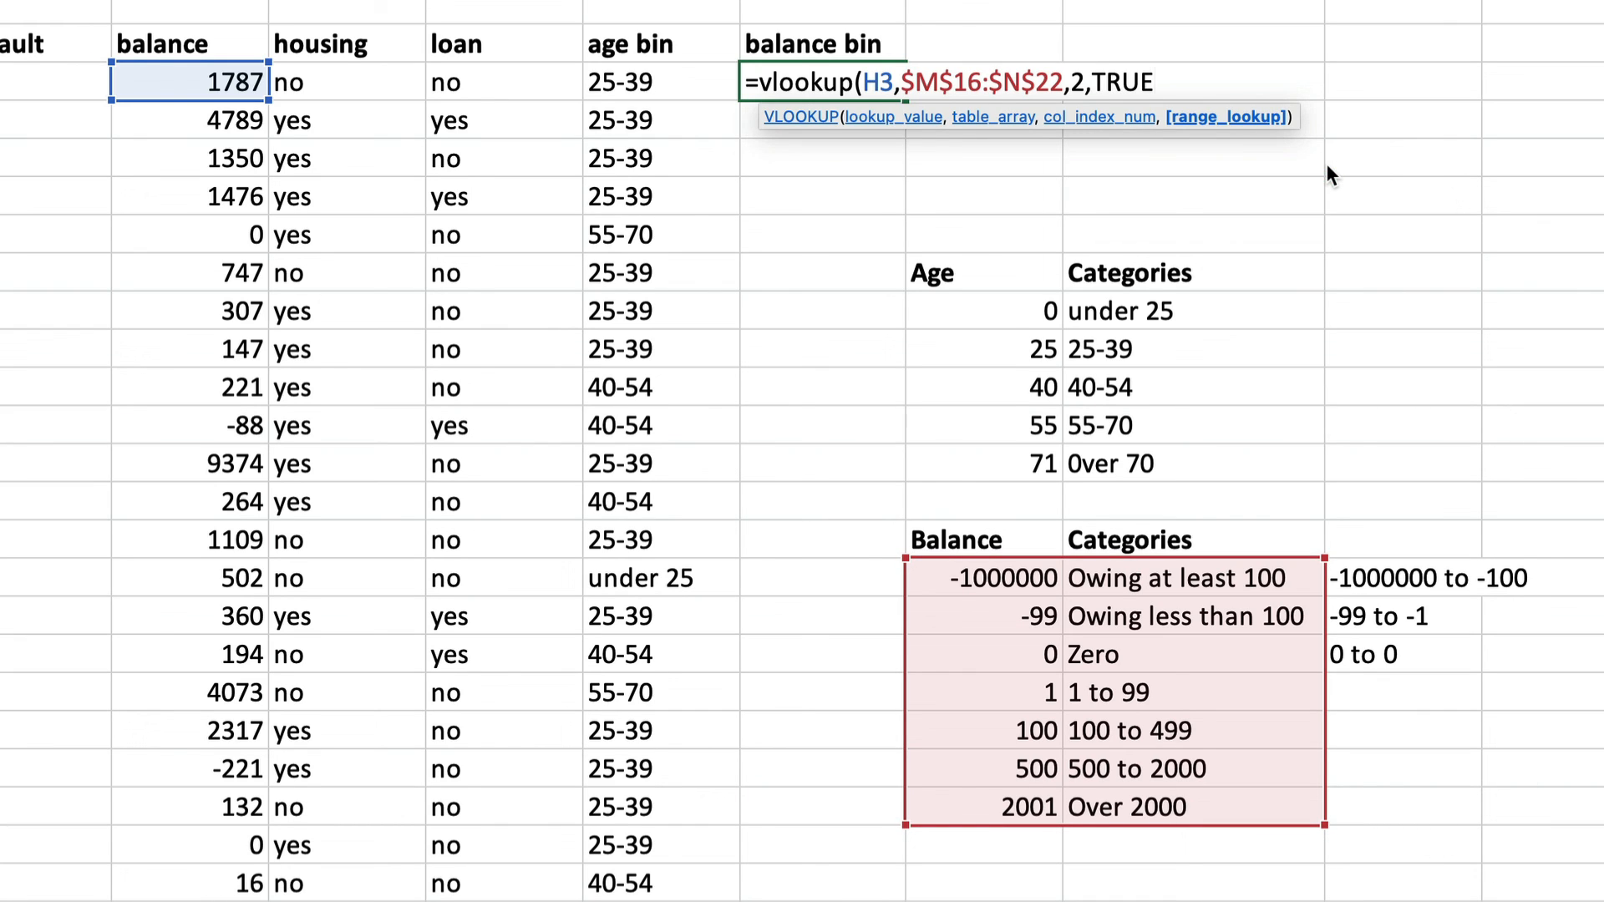
pyautogui.write(')')
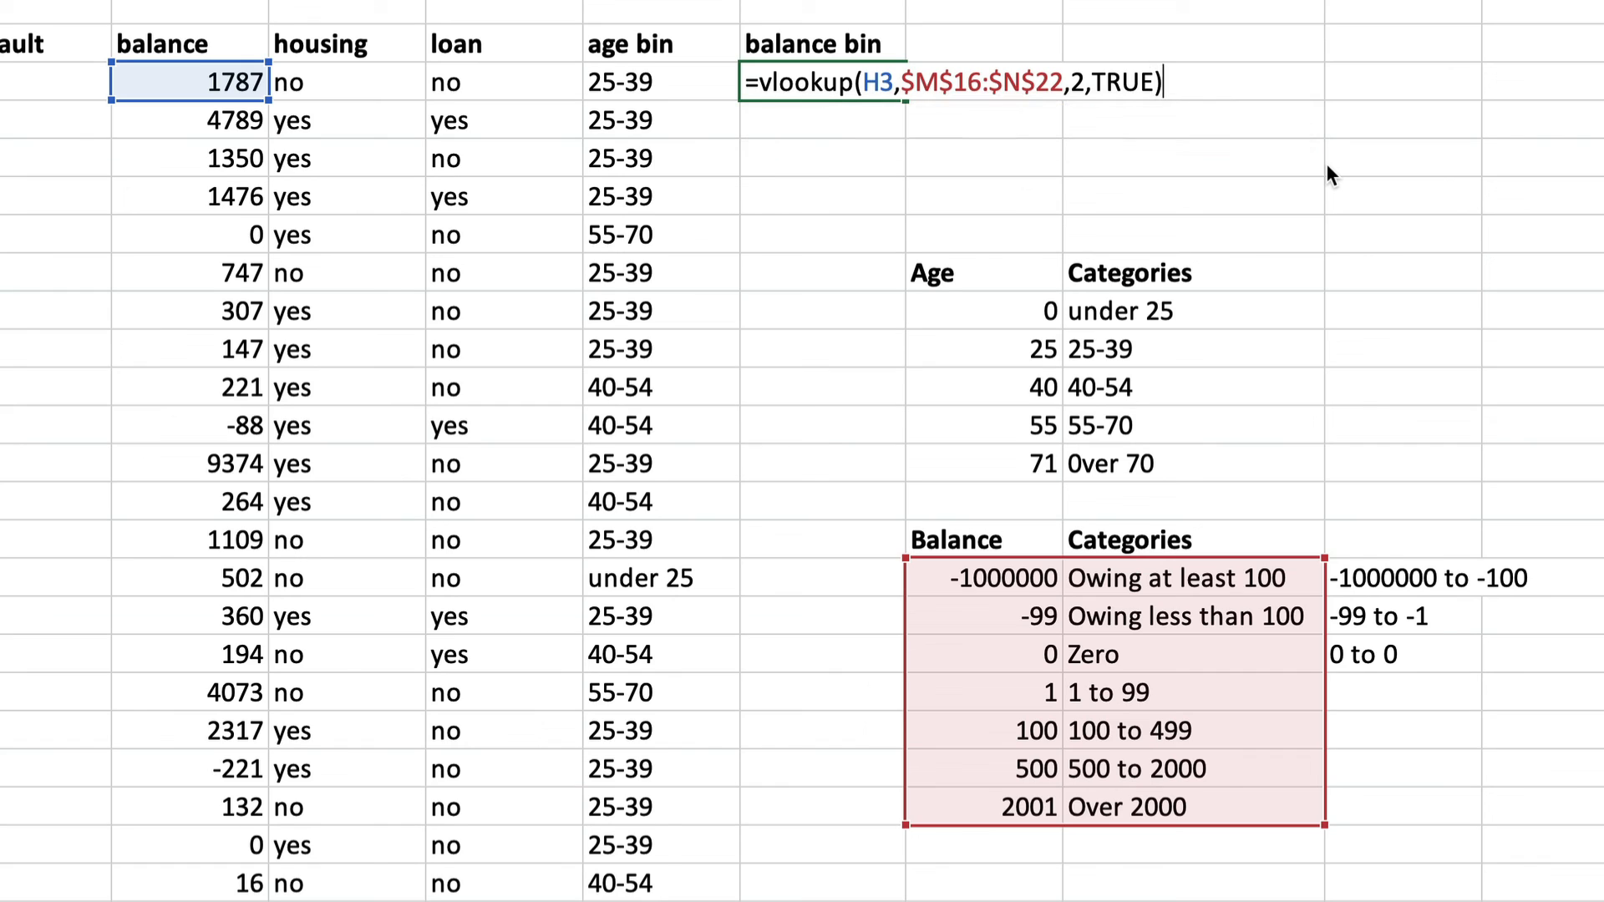
pyautogui.press('Return')
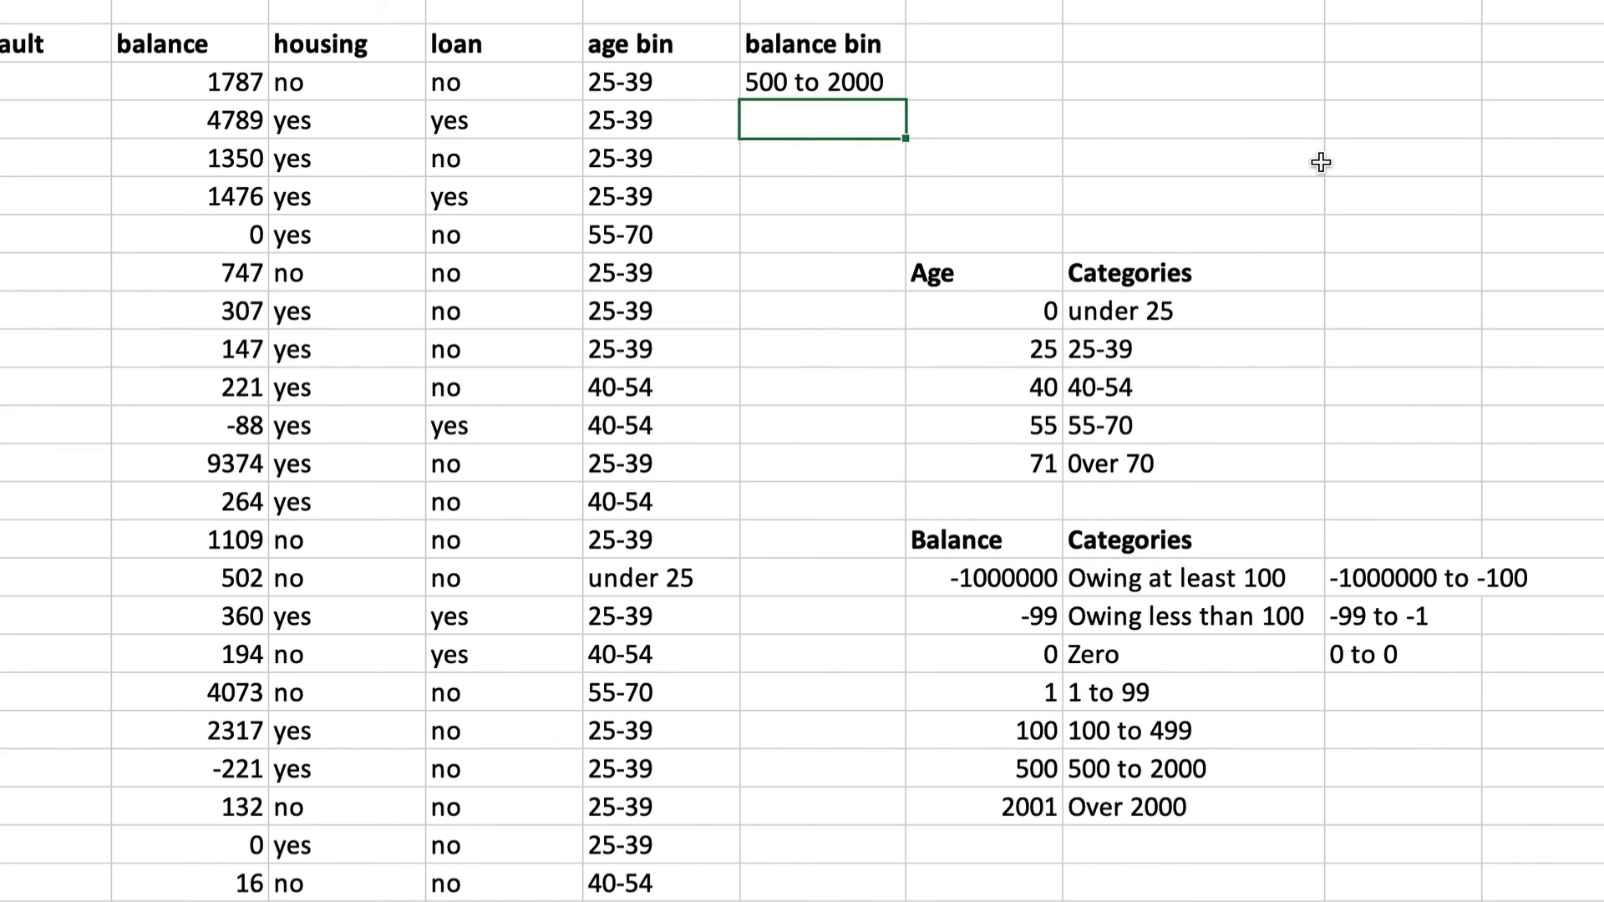
# - Fill the VLOOKUP formula from L3 down the whole balance bin column
pyautogui.click(827, 77)
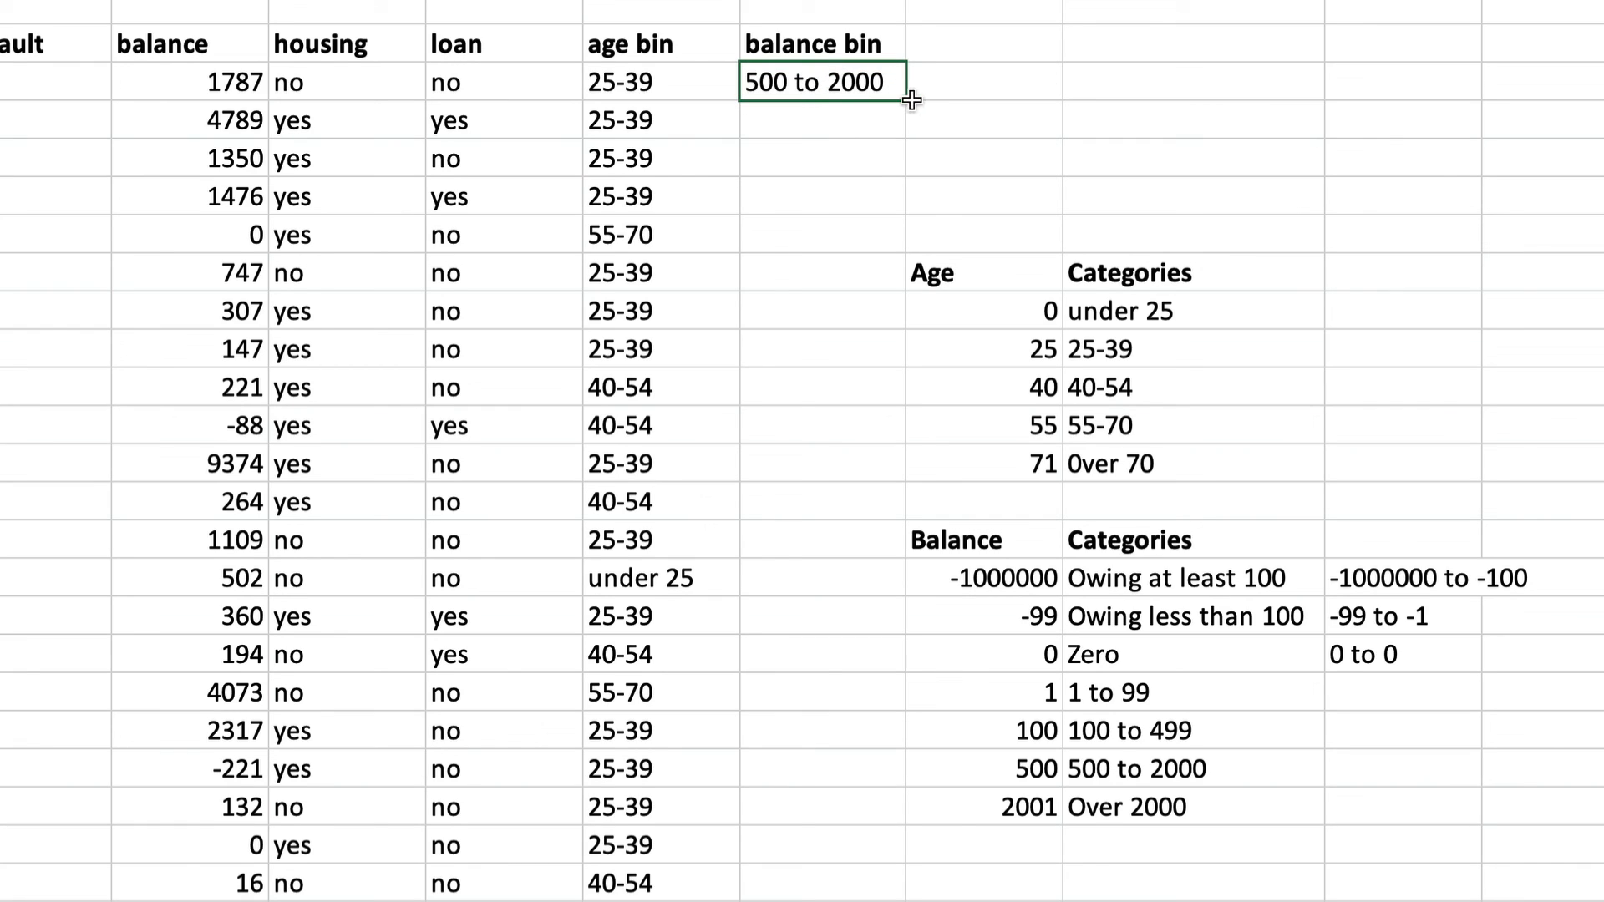
pyautogui.doubleClick(903, 99)
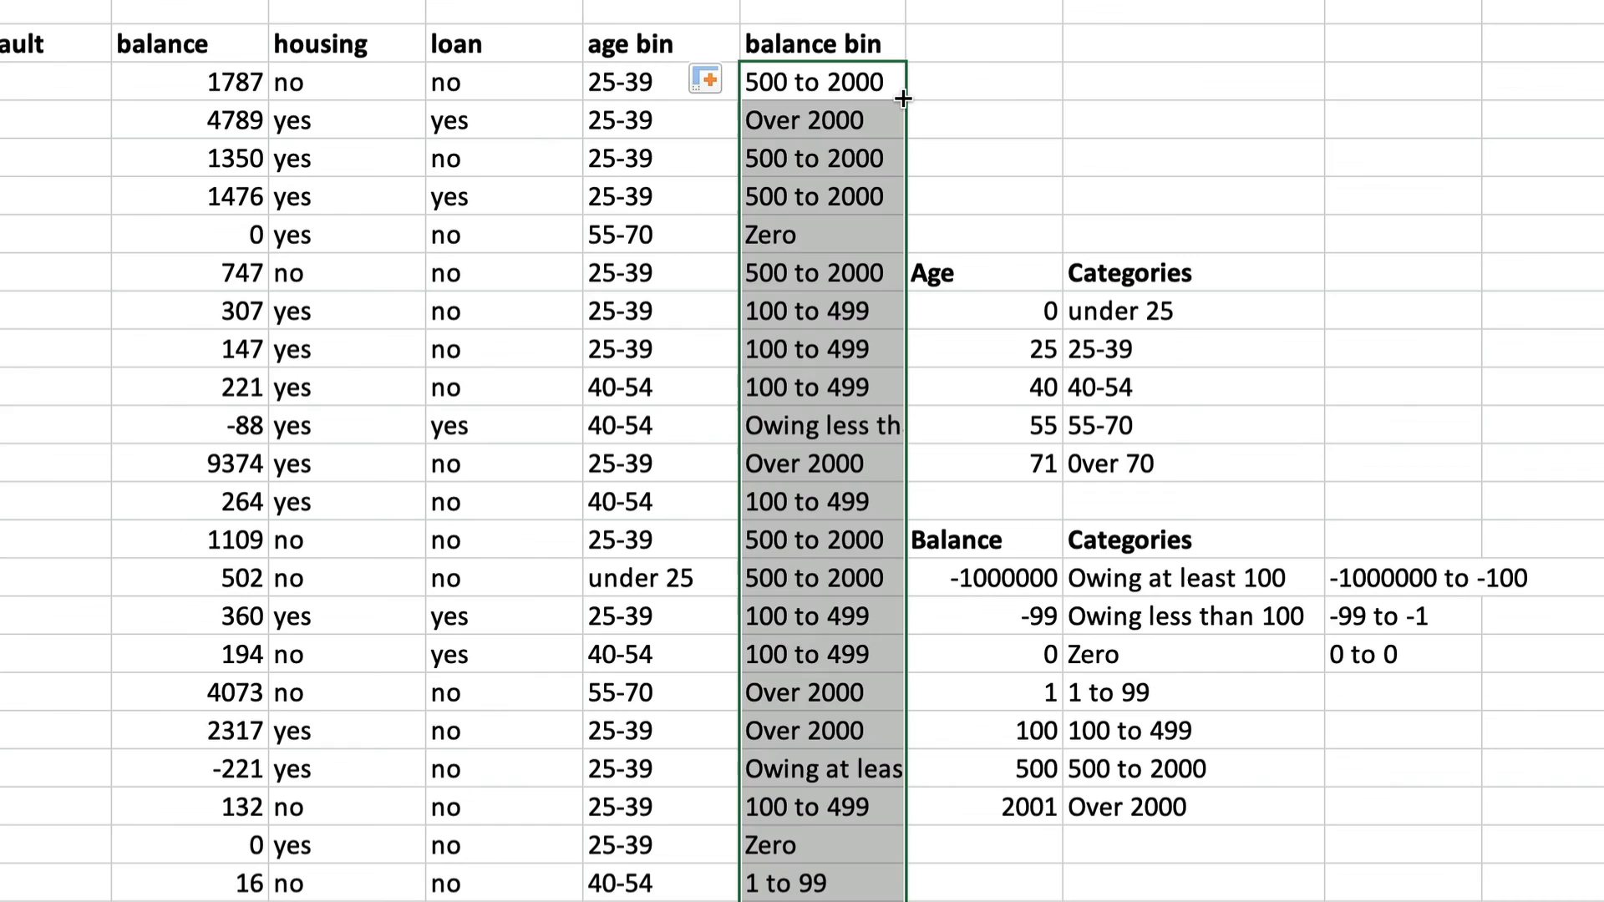
pyautogui.click(1121, 44)
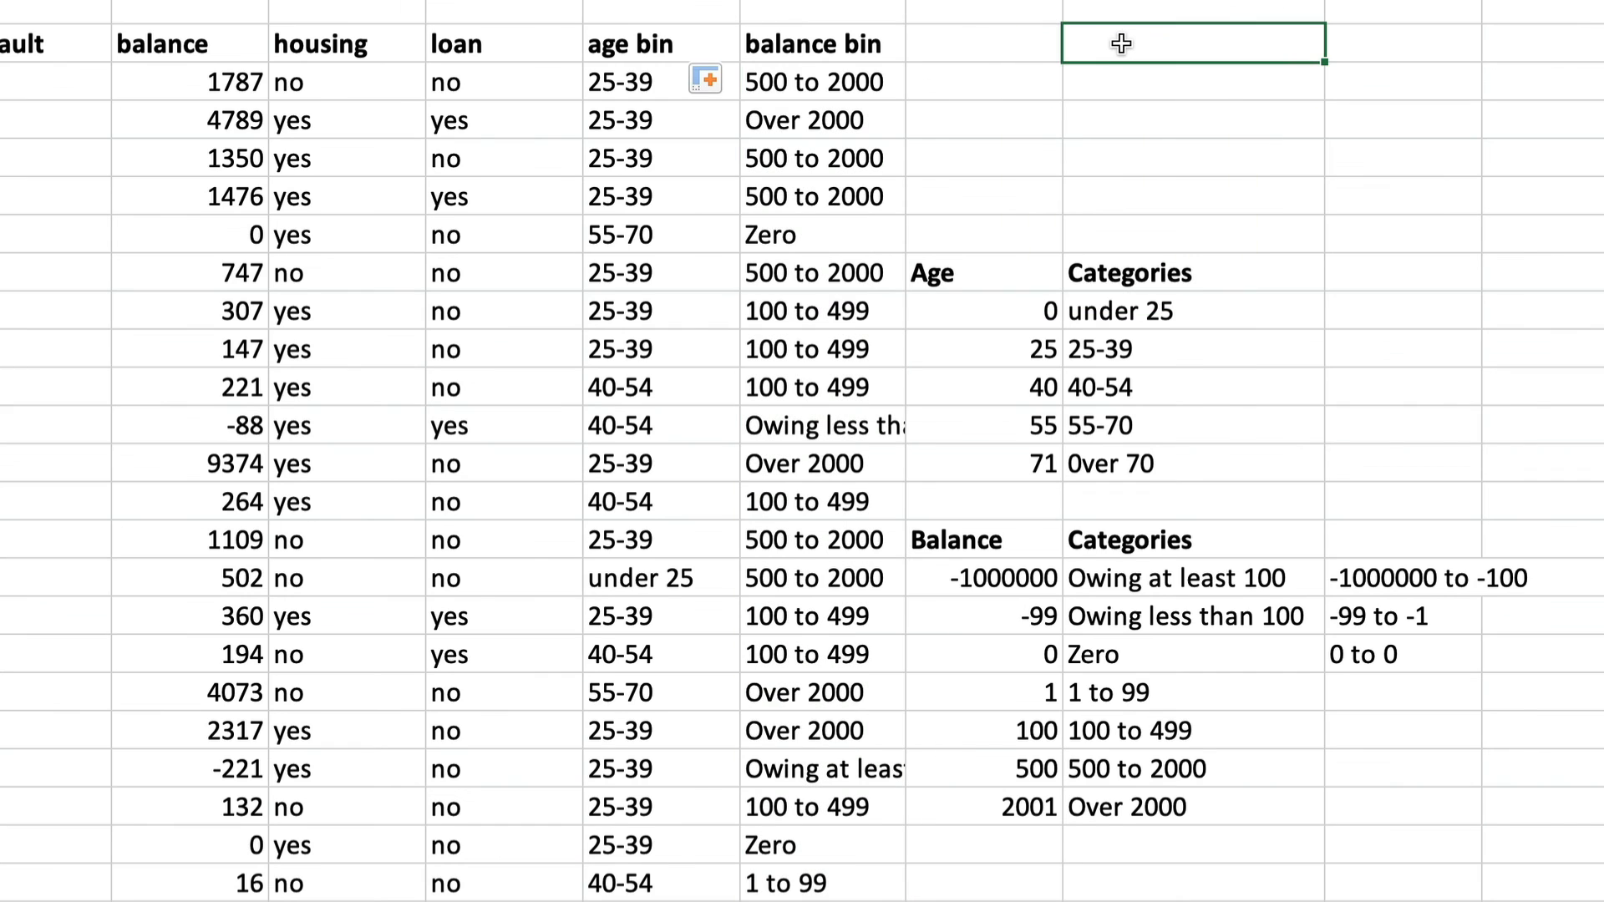